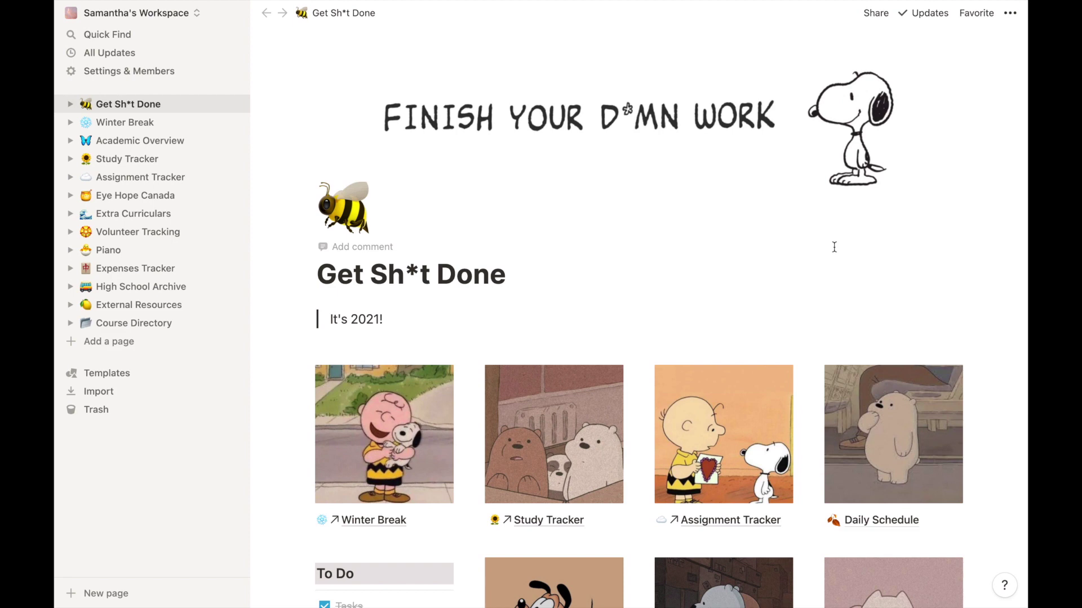
Scroll through the Get Sh*t Done dashboard's image tiles, To Do list and calendar.
{"action": "scroll", "coordinate": [833, 245], "scroll_direction": "down", "scroll_amount": 2}
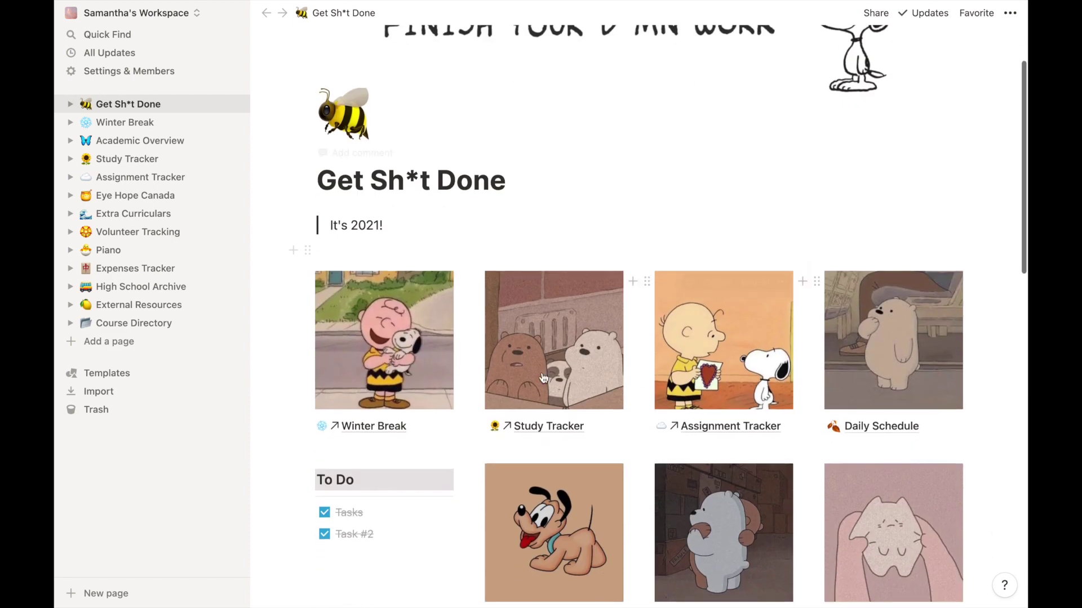
{"action": "scroll", "coordinate": [1002, 404], "scroll_direction": "down", "scroll_amount": 4}
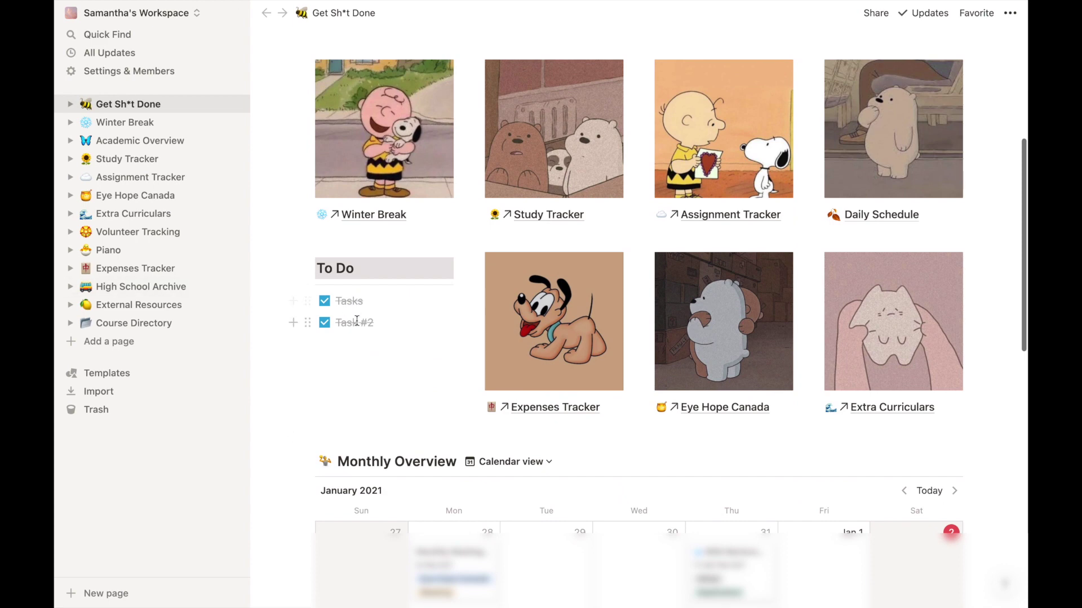
{"action": "scroll", "coordinate": [357, 321], "scroll_direction": "down", "scroll_amount": 2}
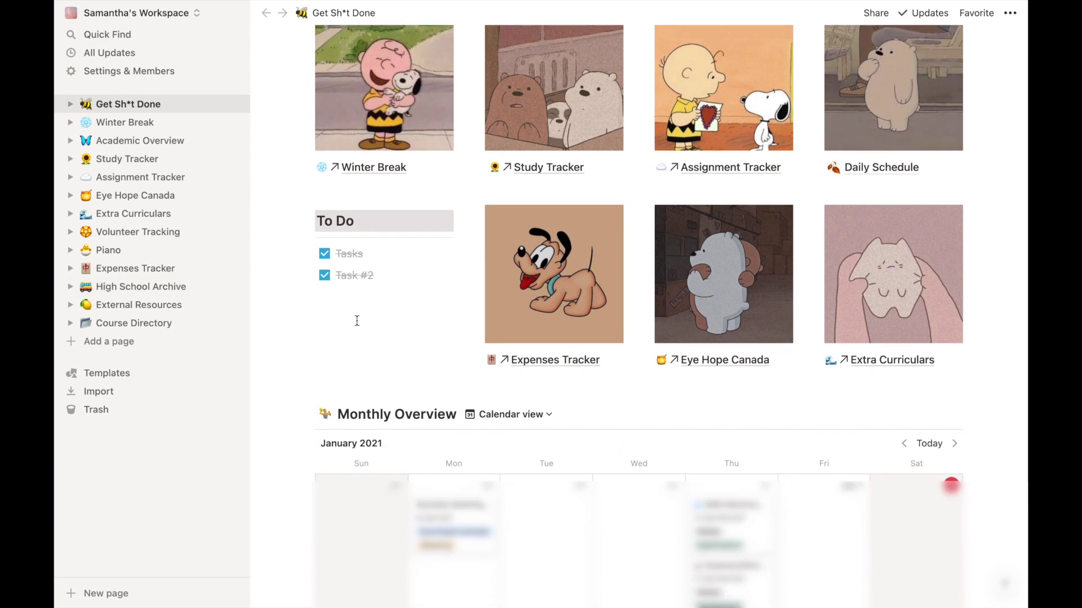
{"action": "scroll", "coordinate": [356, 320], "scroll_direction": "up", "scroll_amount": 6}
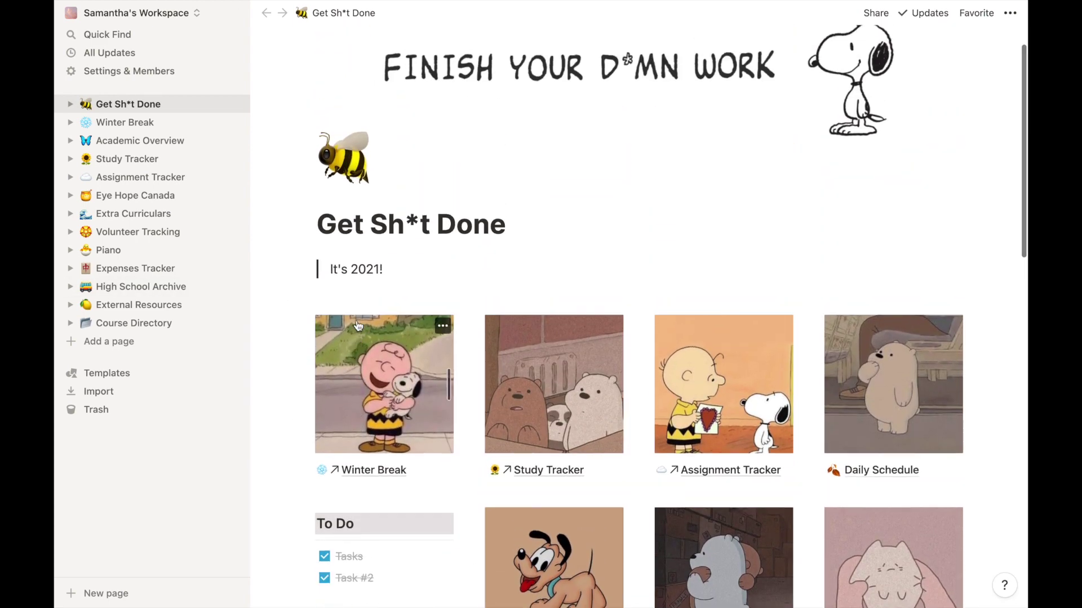
{"action": "scroll", "coordinate": [358, 326], "scroll_direction": "up", "scroll_amount": 1}
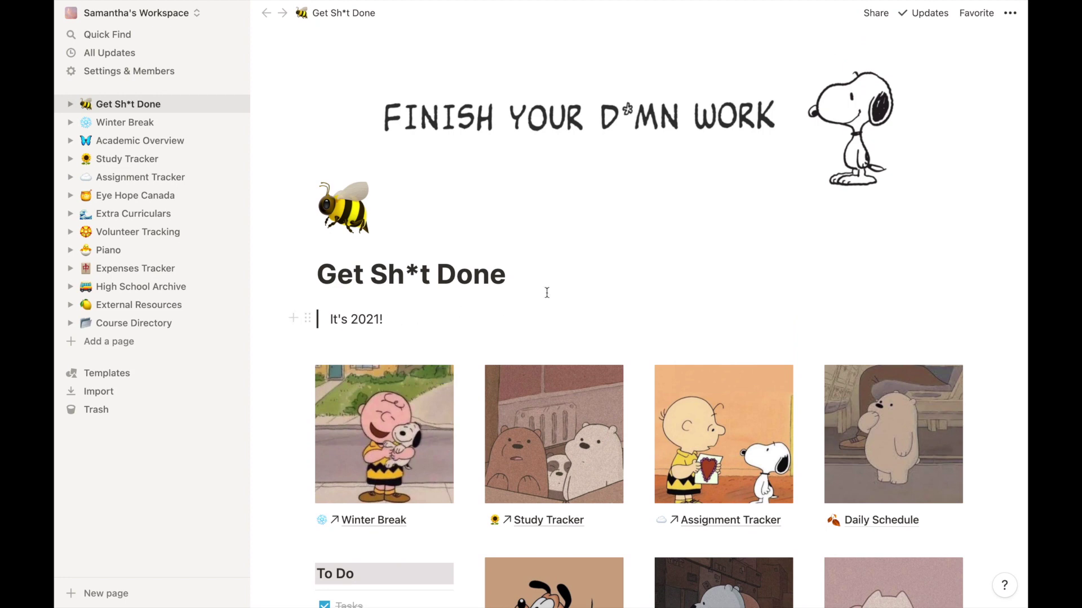
{"action": "mouse_move", "coordinate": [839, 172]}
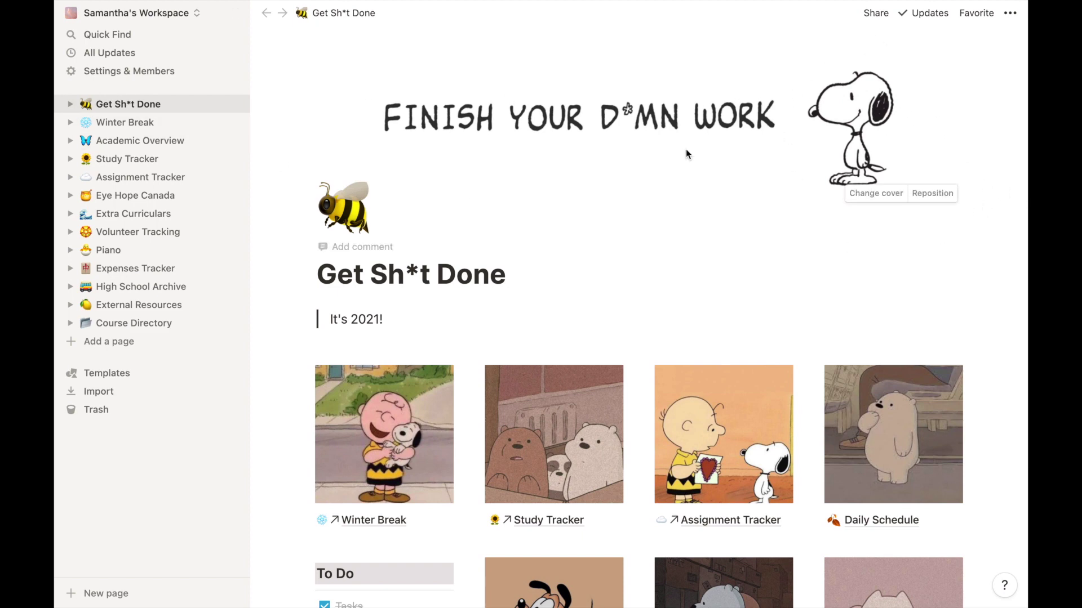
{"action": "scroll", "coordinate": [517, 259], "scroll_direction": "down", "scroll_amount": 1}
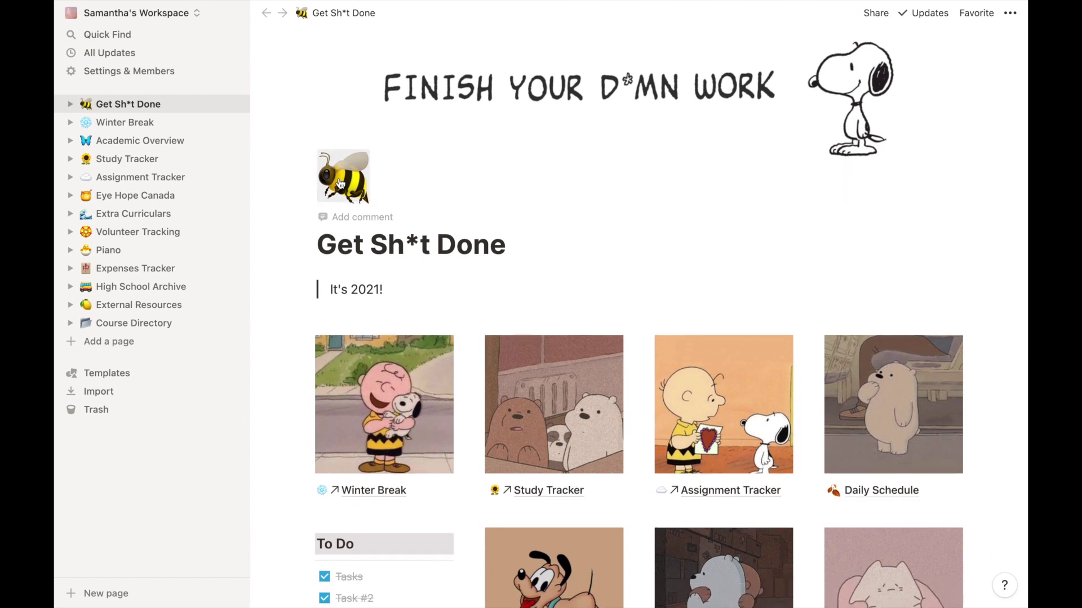
{"action": "scroll", "coordinate": [341, 184], "scroll_direction": "down", "scroll_amount": 2}
{"action": "scroll", "coordinate": [393, 169], "scroll_direction": "down", "scroll_amount": 2}
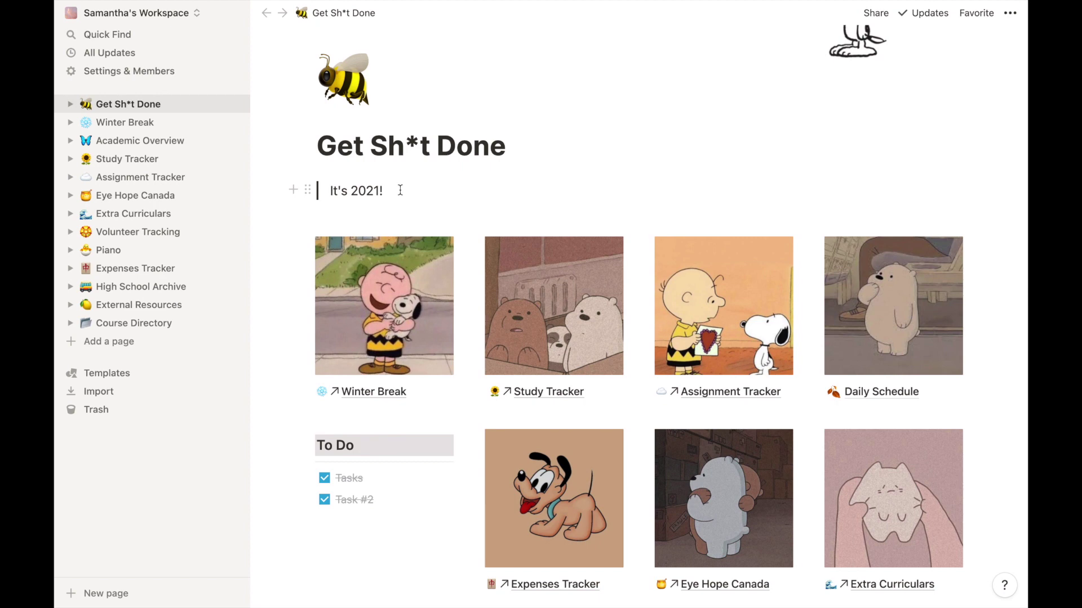
Select the whole "It's 2021!" block, then deselect it and keep scrolling down.
{"action": "left_click_drag", "start_coordinate": [400, 190], "coordinate": [292, 191]}
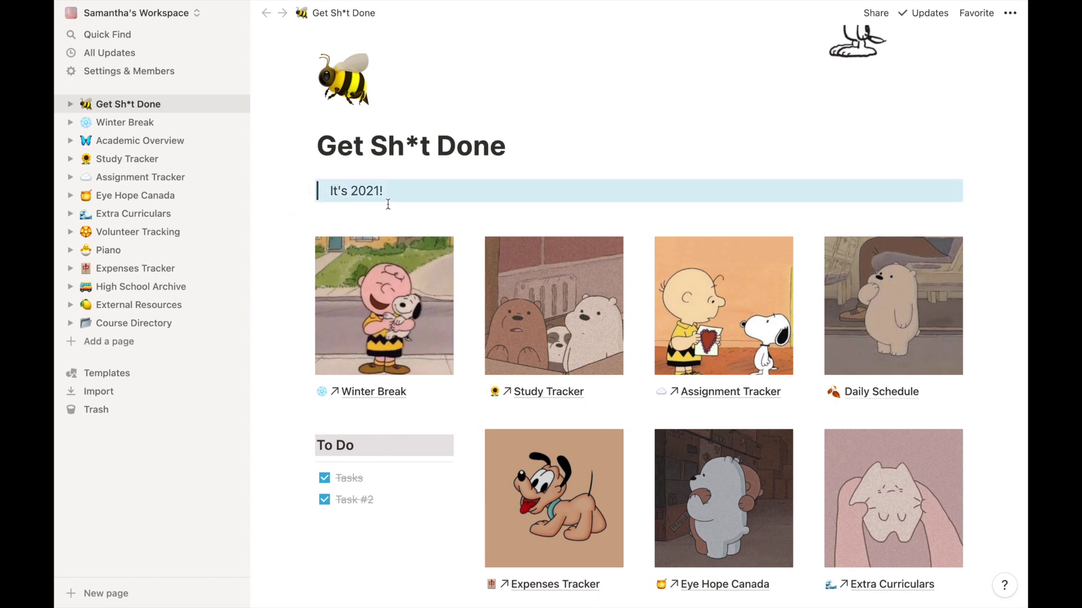
{"action": "scroll", "coordinate": [388, 204], "scroll_direction": "down", "scroll_amount": 3}
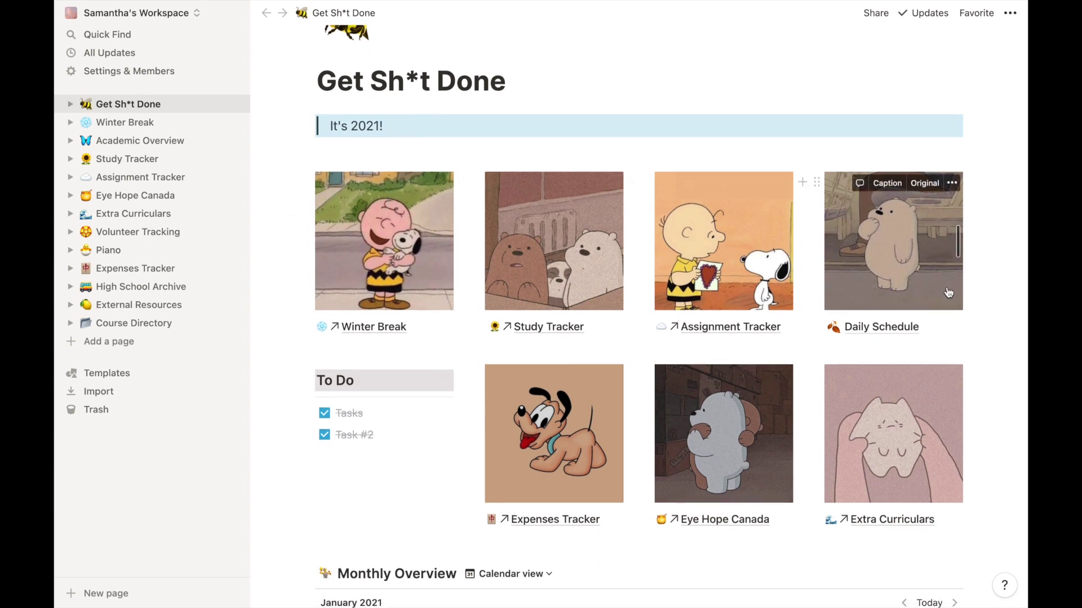
{"action": "left_click", "coordinate": [986, 234]}
{"action": "scroll", "coordinate": [985, 234], "scroll_direction": "down", "scroll_amount": 1}
{"action": "scroll", "coordinate": [986, 235], "scroll_direction": "down", "scroll_amount": 1}
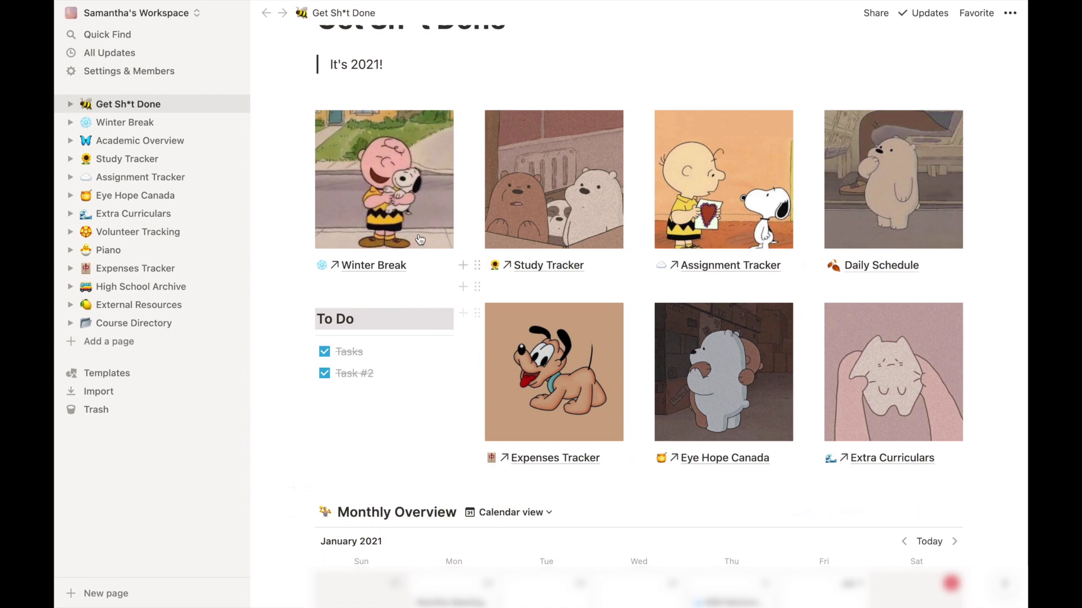
Glance at Winter Break, then add a Get Sh*t Done self-link under "It's 2021!" and delete it.
{"action": "left_click", "coordinate": [373, 265]}
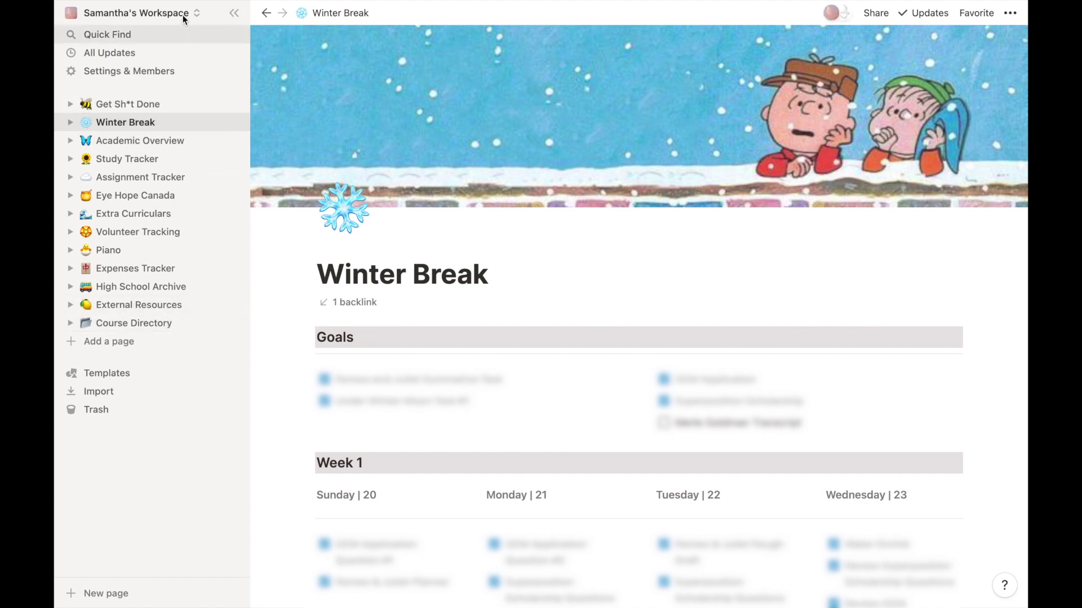
{"action": "left_click", "coordinate": [177, 107]}
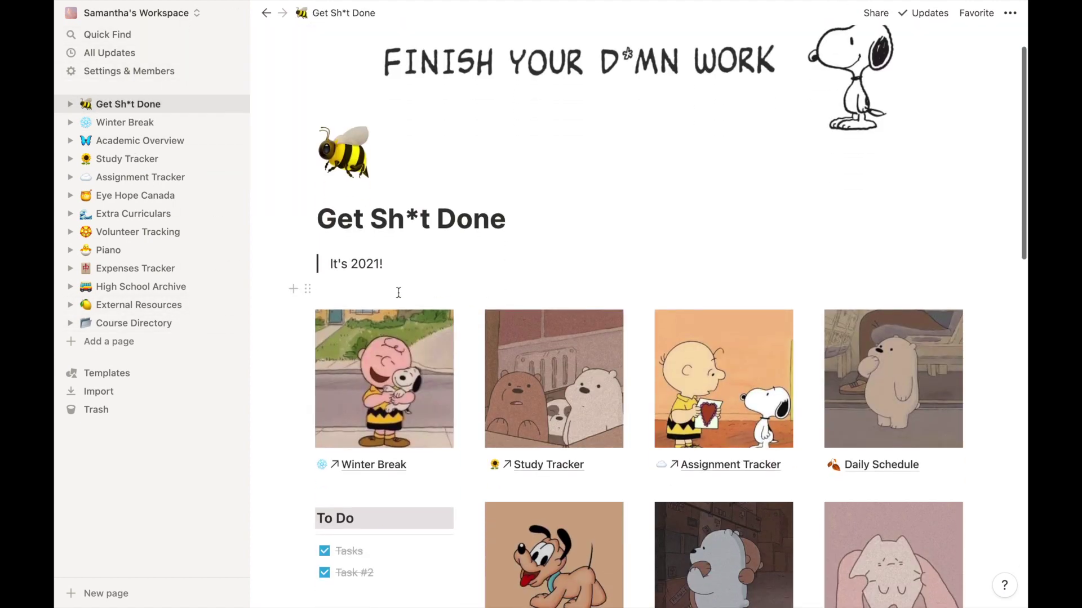
{"action": "left_click", "coordinate": [396, 293]}
{"action": "type", "text": "[["}
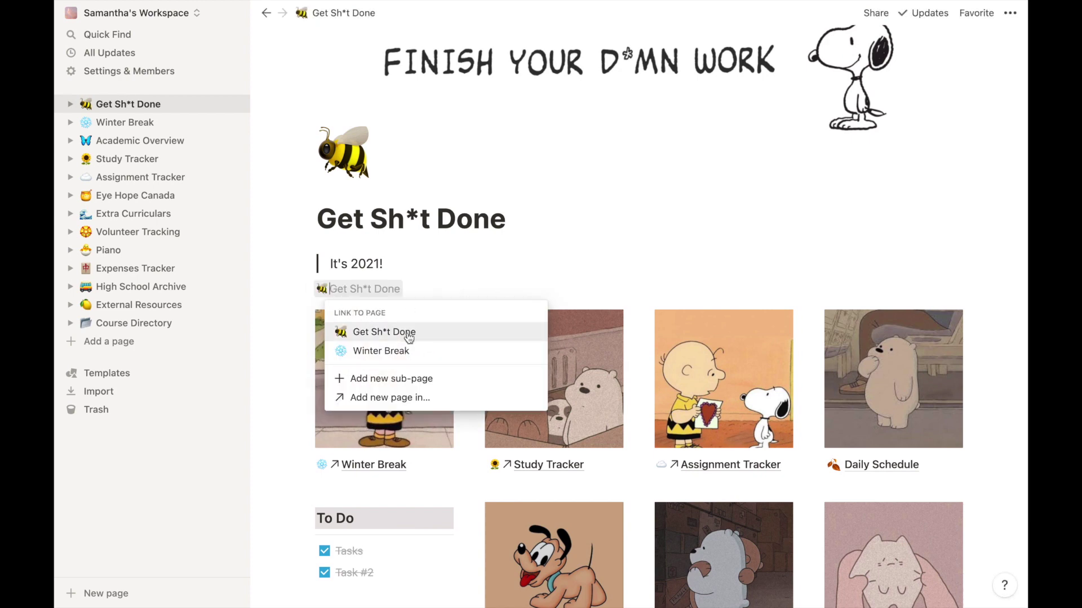
{"action": "left_click", "coordinate": [410, 330]}
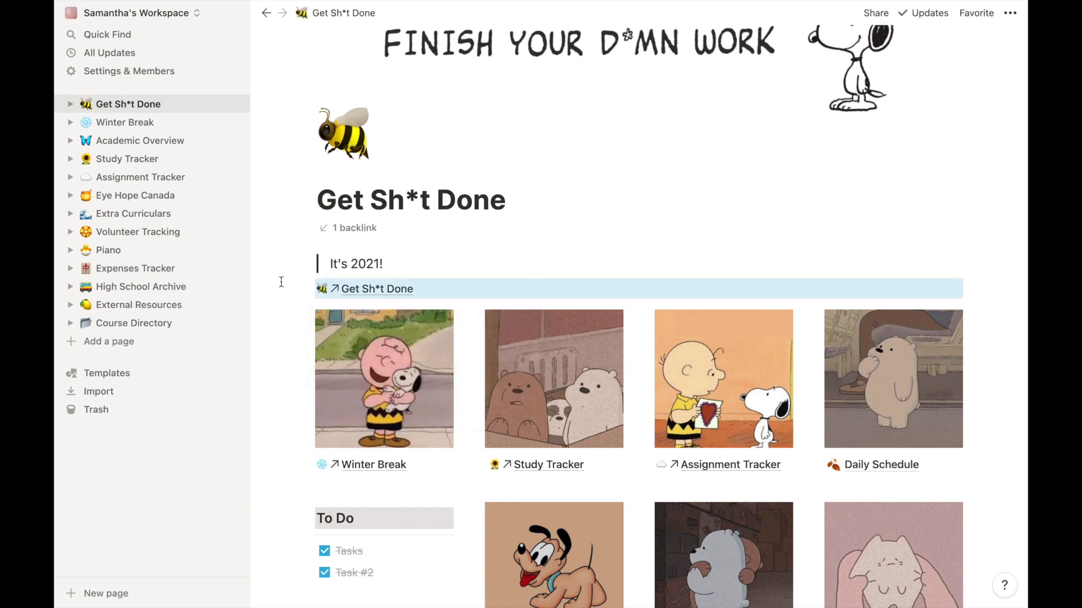
{"action": "key", "text": "BackSpace"}
{"action": "scroll", "coordinate": [361, 327], "scroll_direction": "down", "scroll_amount": 4}
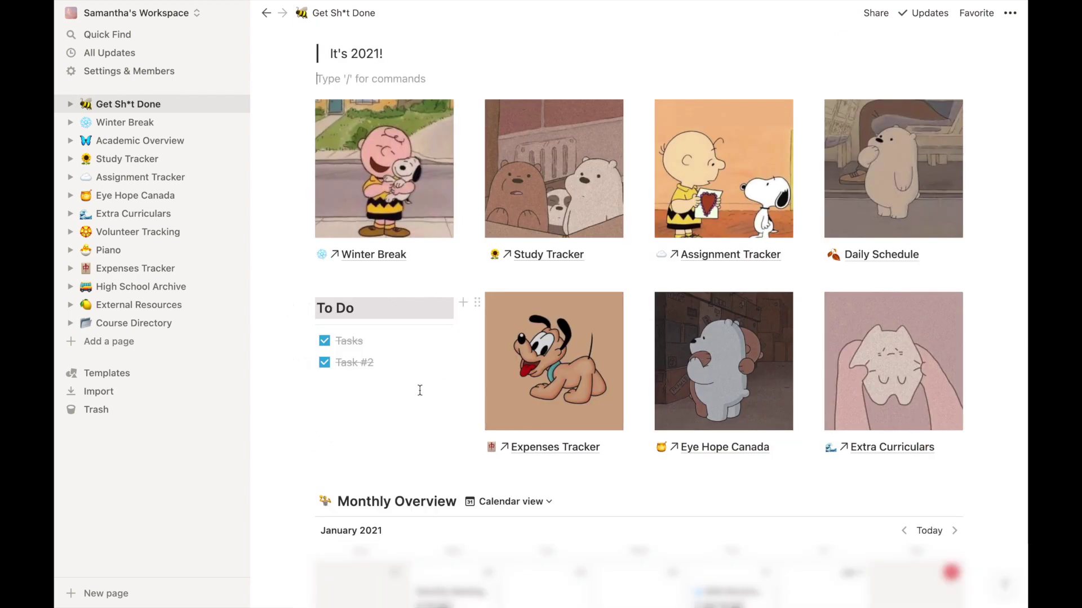
Mark the Tasks and Task #2 to-do items as not done.
{"action": "left_click", "coordinate": [321, 341]}
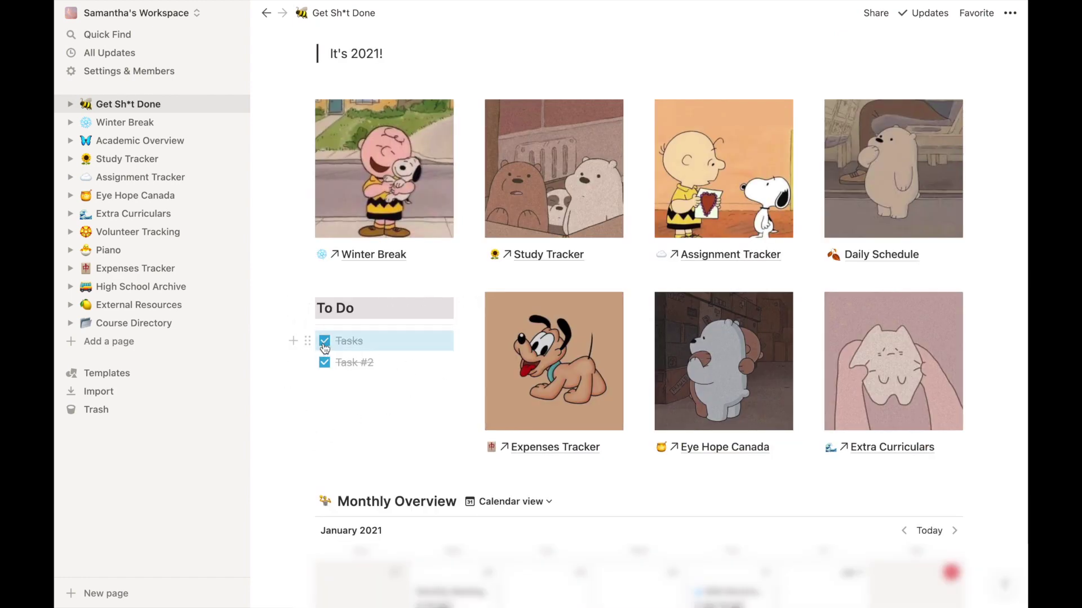
{"action": "left_click", "coordinate": [324, 364]}
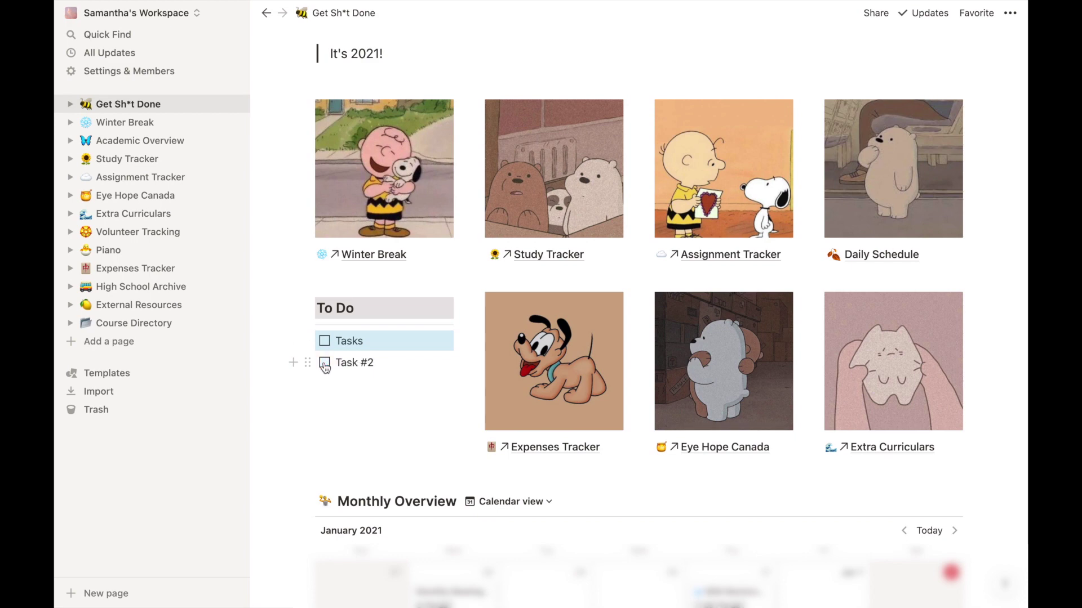
{"action": "left_click", "coordinate": [378, 387]}
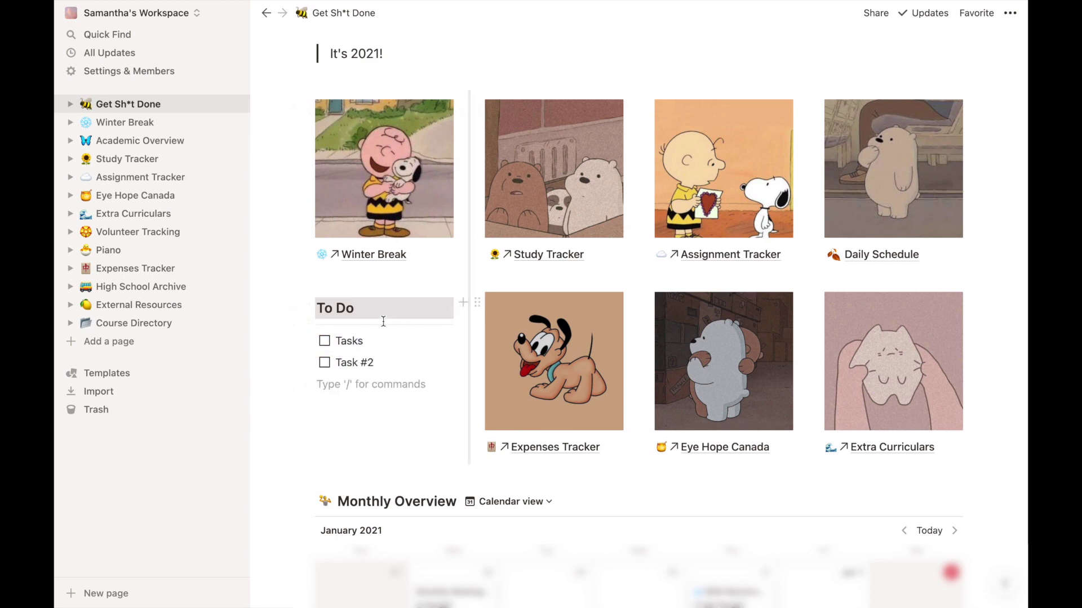
Move the Monthly Overview calendar back to December 2020.
{"action": "scroll", "coordinate": [384, 283], "scroll_direction": "down", "scroll_amount": 4}
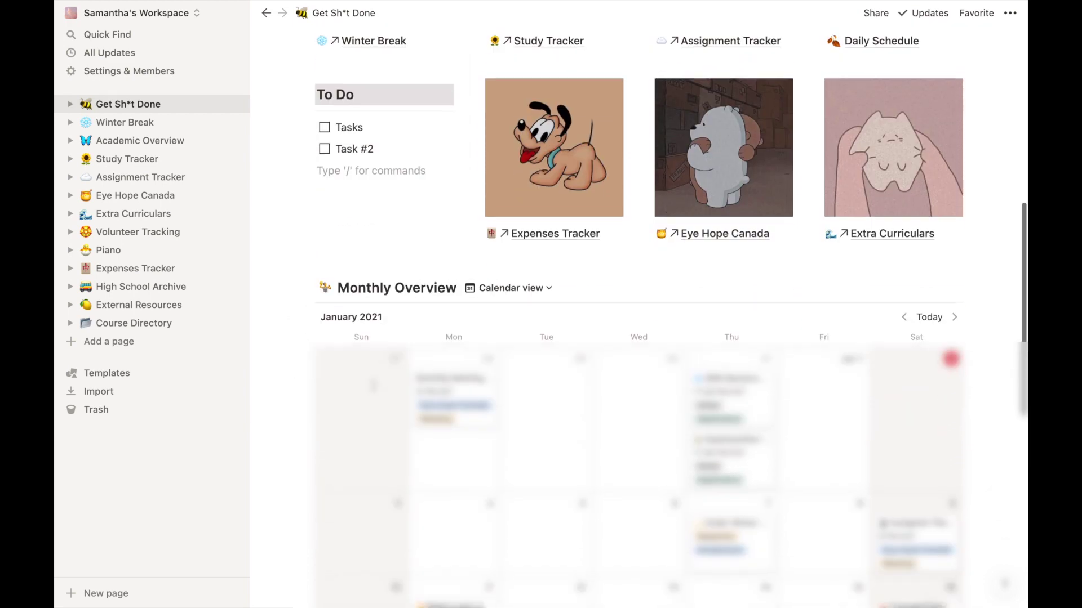
{"action": "scroll", "coordinate": [373, 386], "scroll_direction": "down", "scroll_amount": 3}
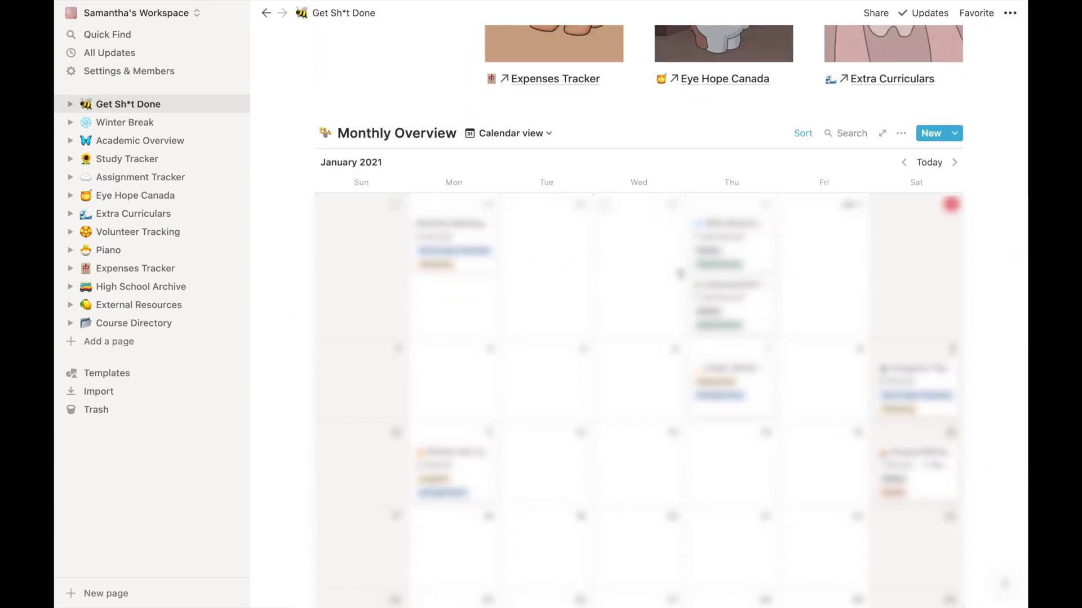
{"action": "scroll", "coordinate": [680, 274], "scroll_direction": "down", "scroll_amount": 1}
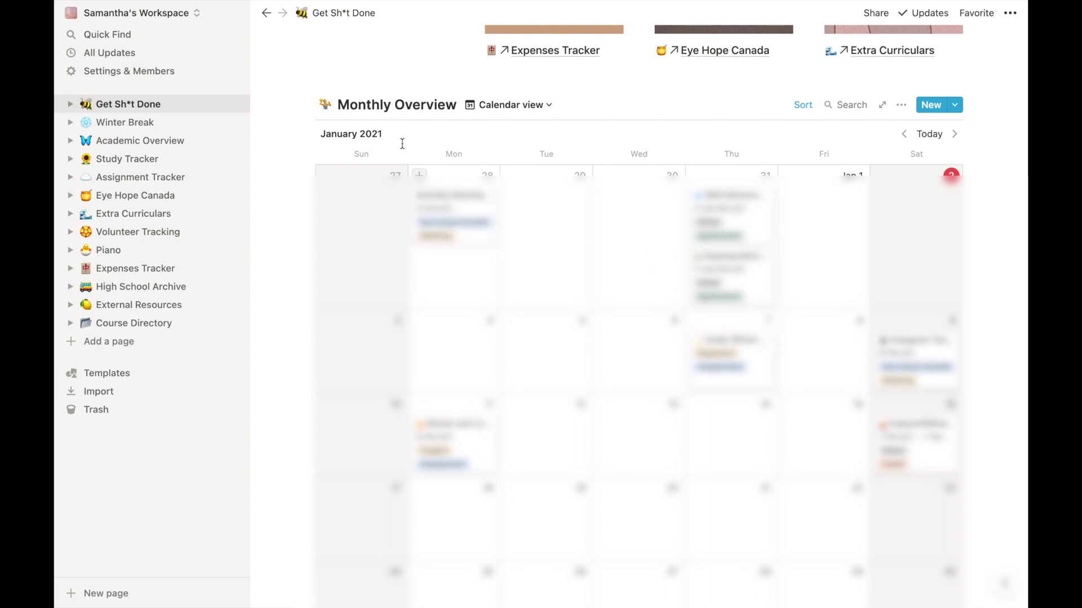
{"action": "scroll", "coordinate": [519, 267], "scroll_direction": "down", "scroll_amount": 1}
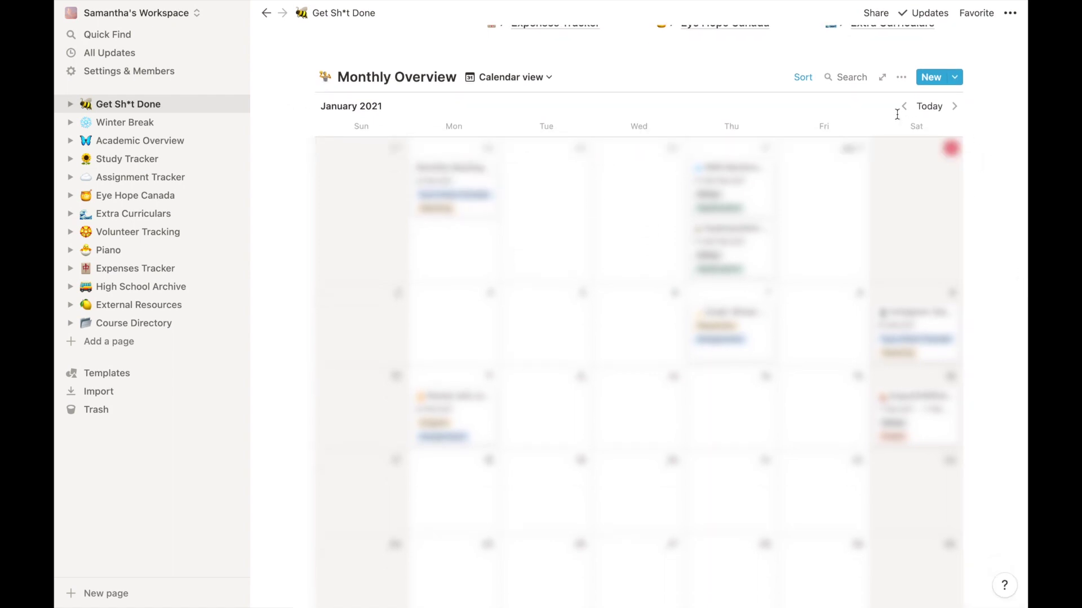
{"action": "left_click", "coordinate": [904, 107]}
Step the calendar back to November 2020, review Winter Break's weekly plans, and open Academic Overview.
{"action": "left_click", "coordinate": [903, 106]}
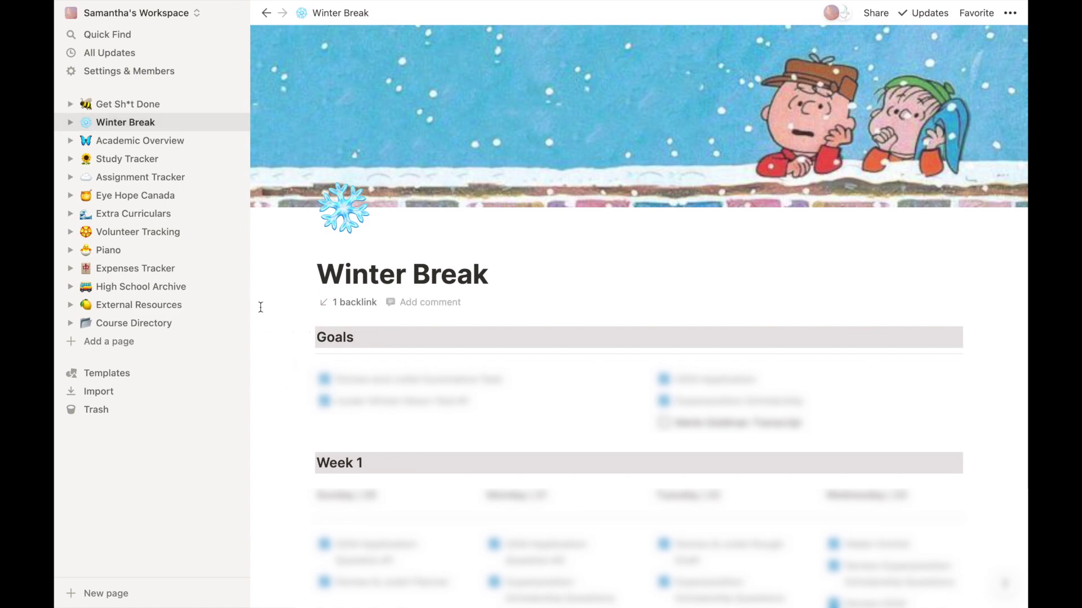
{"action": "scroll", "coordinate": [261, 307], "scroll_direction": "down", "scroll_amount": 1}
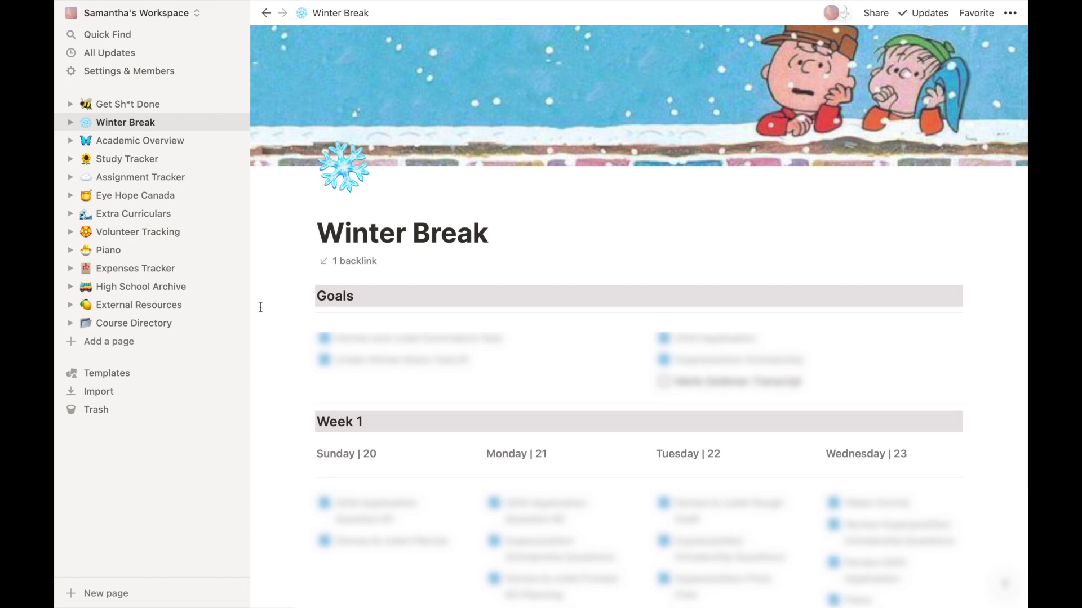
{"action": "scroll", "coordinate": [276, 299], "scroll_direction": "down", "scroll_amount": 2}
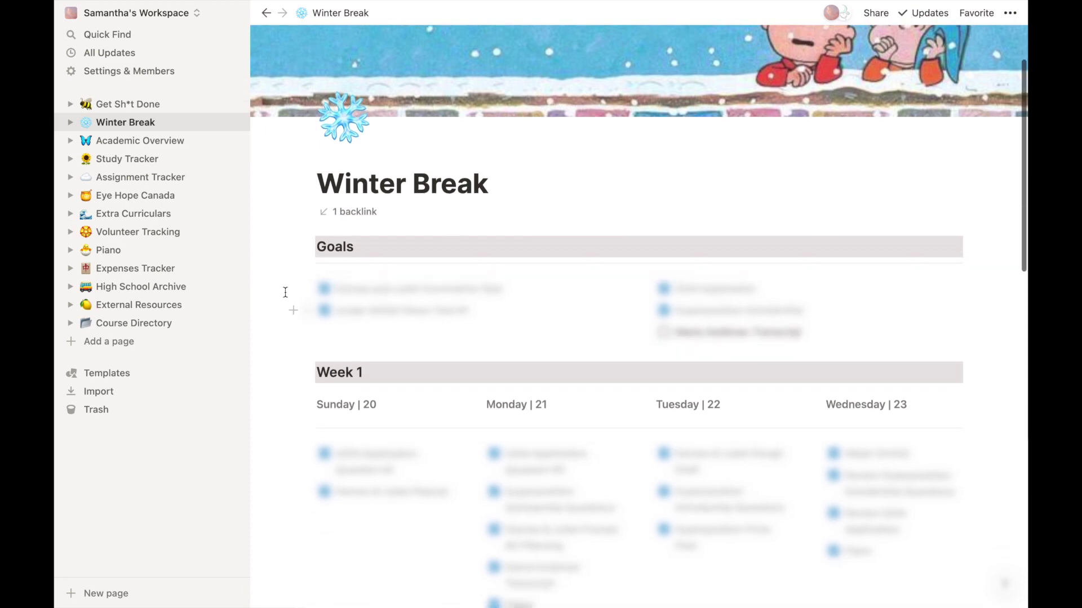
{"action": "scroll", "coordinate": [304, 418], "scroll_direction": "down", "scroll_amount": 5}
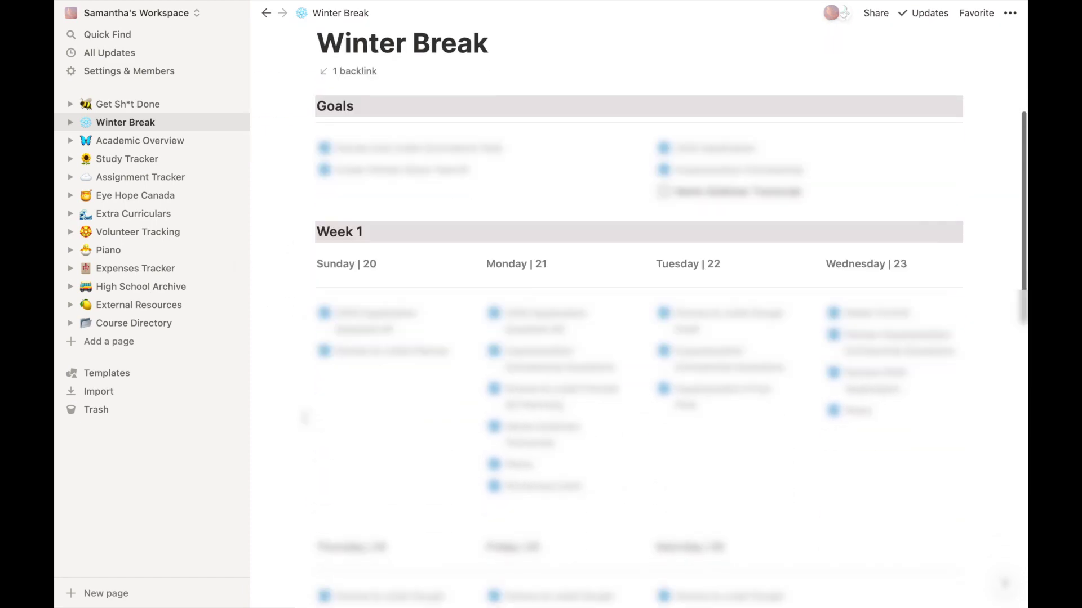
{"action": "scroll", "coordinate": [670, 316], "scroll_direction": "down", "scroll_amount": 6}
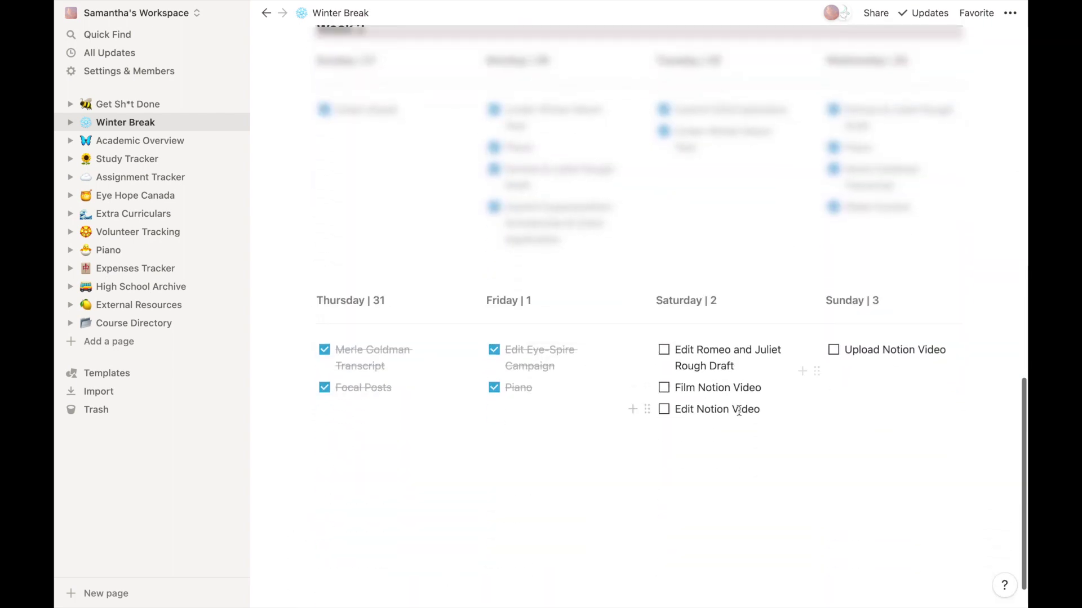
{"action": "left_click", "coordinate": [643, 392]}
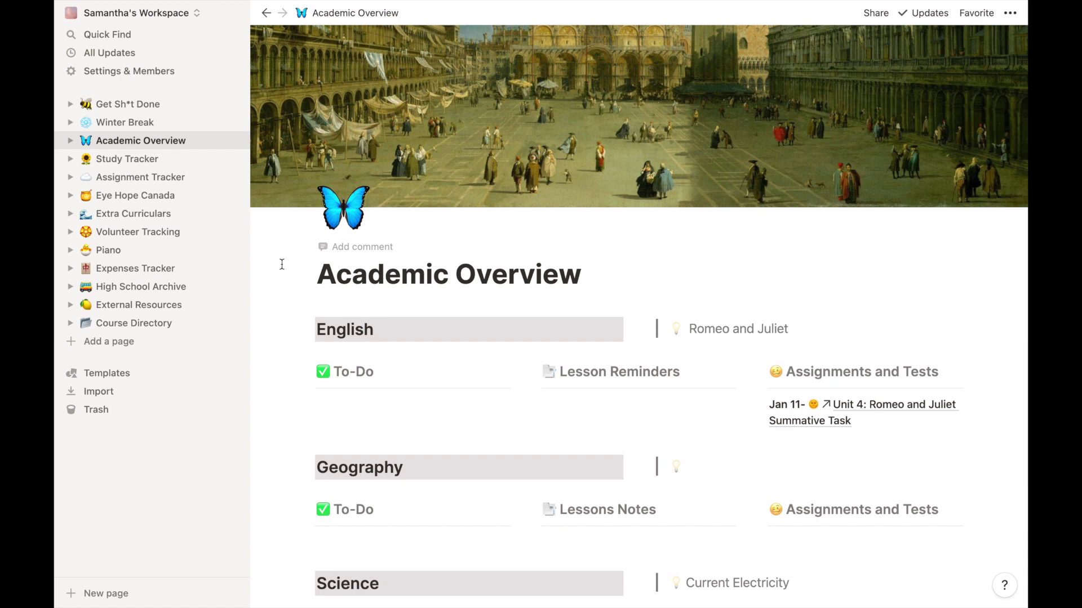
{"action": "scroll", "coordinate": [281, 264], "scroll_direction": "down", "scroll_amount": 2}
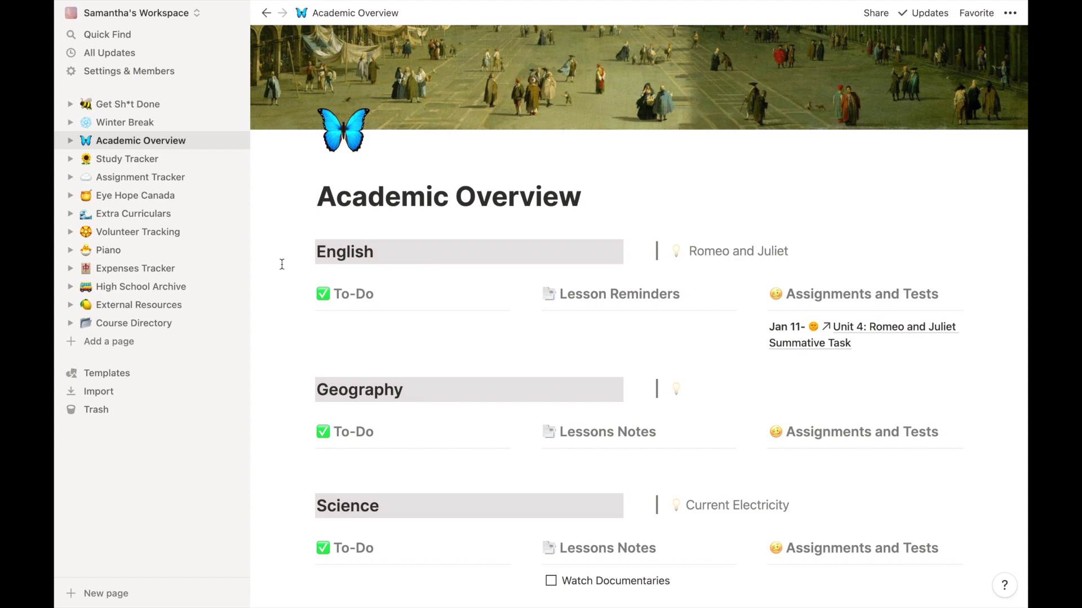
{"action": "scroll", "coordinate": [281, 264], "scroll_direction": "down", "scroll_amount": 2}
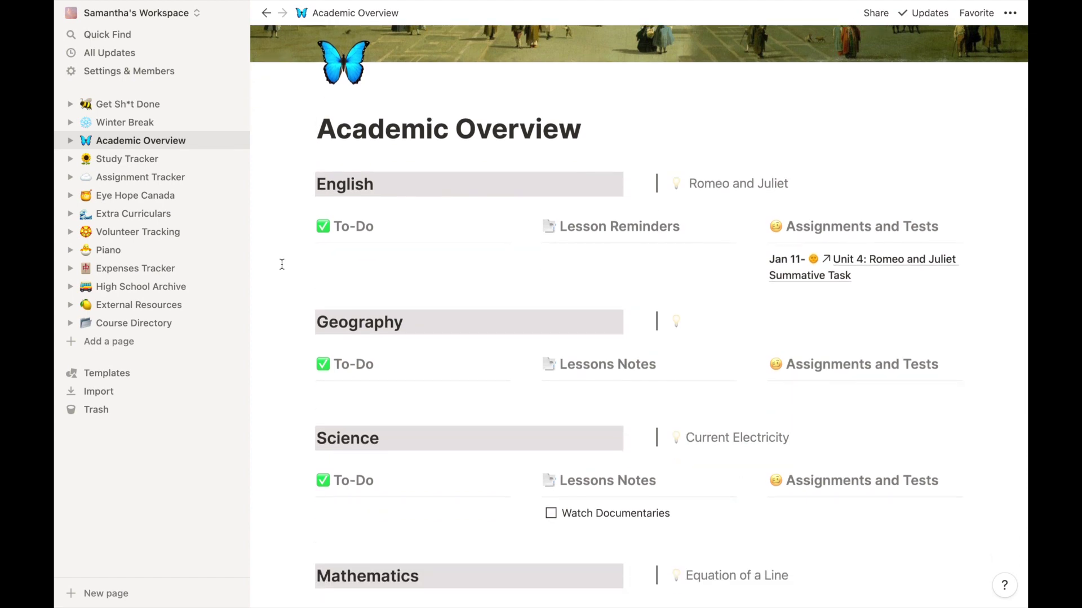
{"action": "scroll", "coordinate": [282, 264], "scroll_direction": "up", "scroll_amount": 3}
{"action": "scroll", "coordinate": [282, 265], "scroll_direction": "down", "scroll_amount": 2}
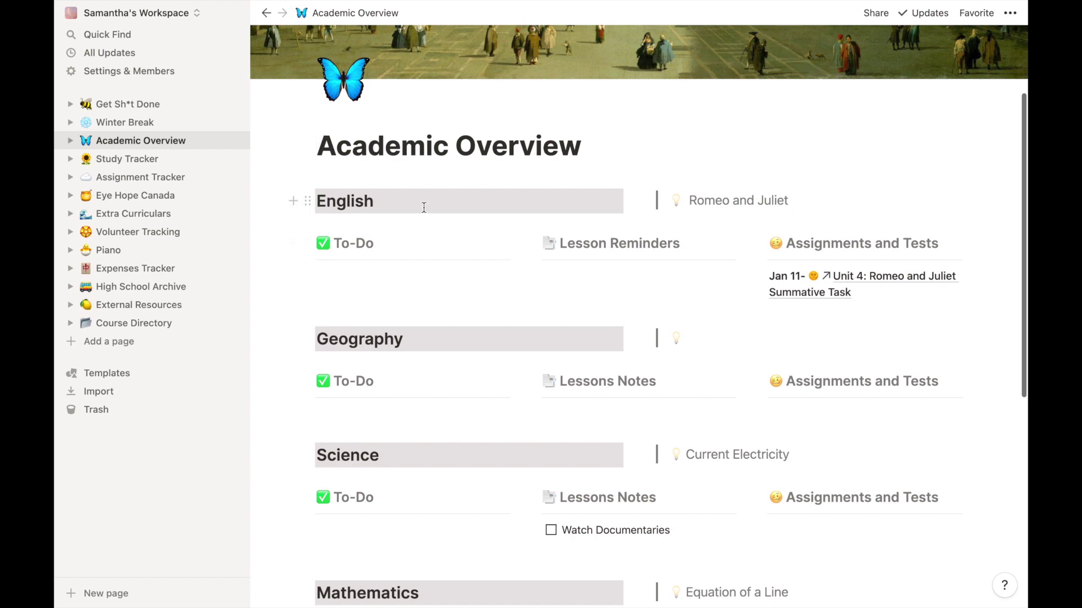
{"action": "scroll", "coordinate": [734, 211], "scroll_direction": "down", "scroll_amount": 1}
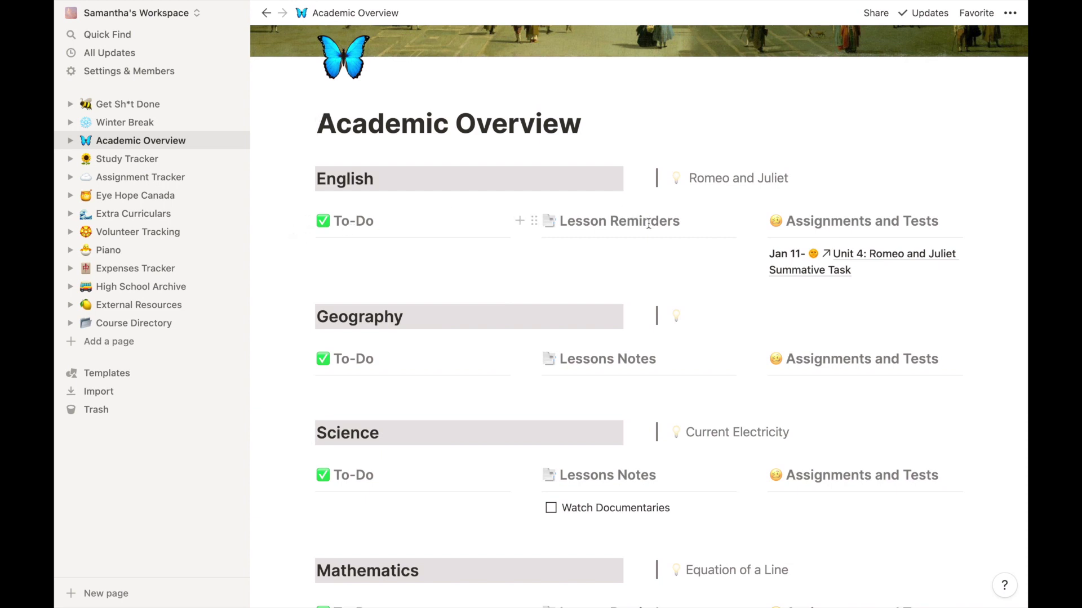
Add a "Task" to-do checkbox under English To-Do.
{"action": "left_click", "coordinate": [361, 249]}
{"action": "type", "text": "/"}
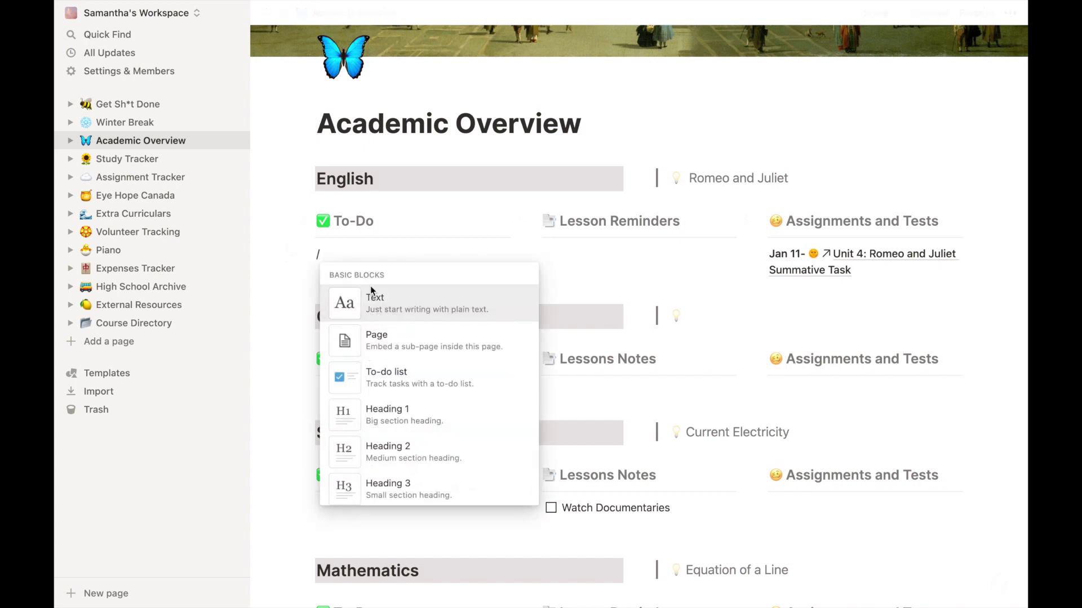
{"action": "left_click", "coordinate": [406, 390]}
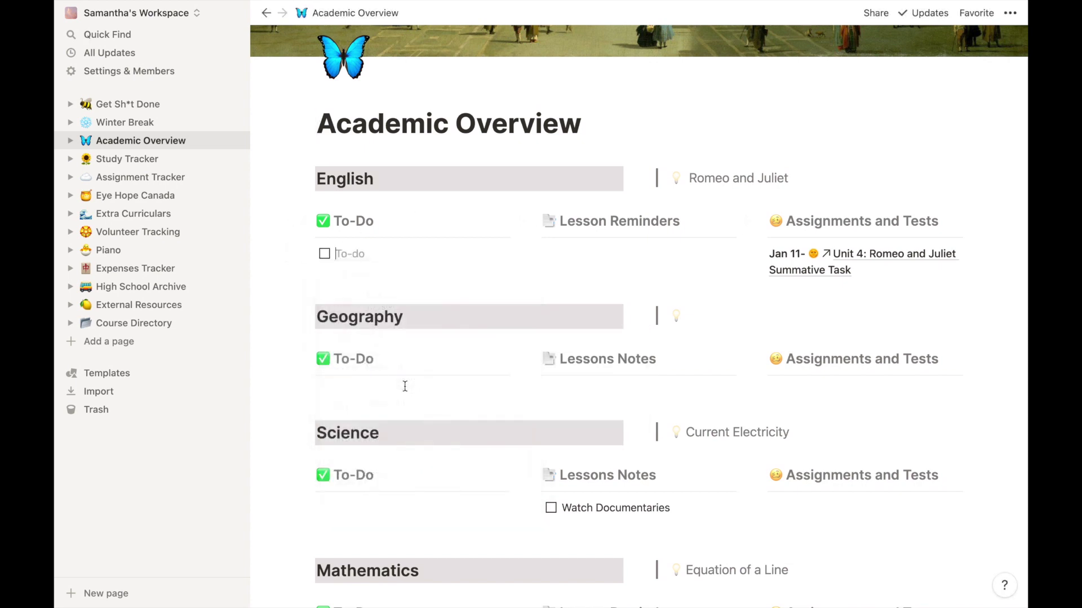
{"action": "type", "text": "Task"}
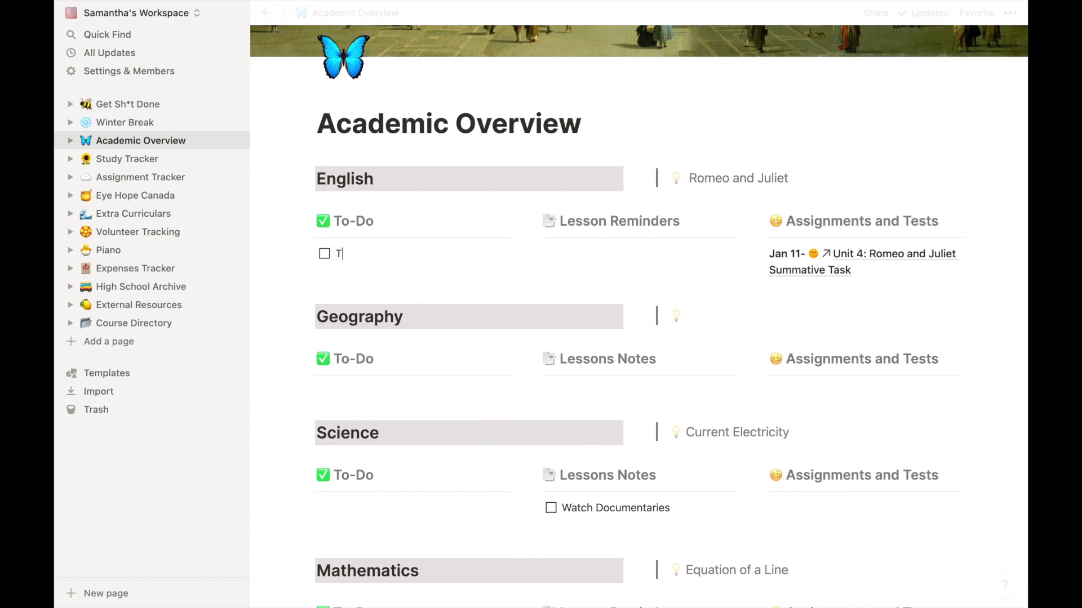
Start an "Ask a question" bullet under English Lesson Reminders.
{"action": "left_click", "coordinate": [598, 260]}
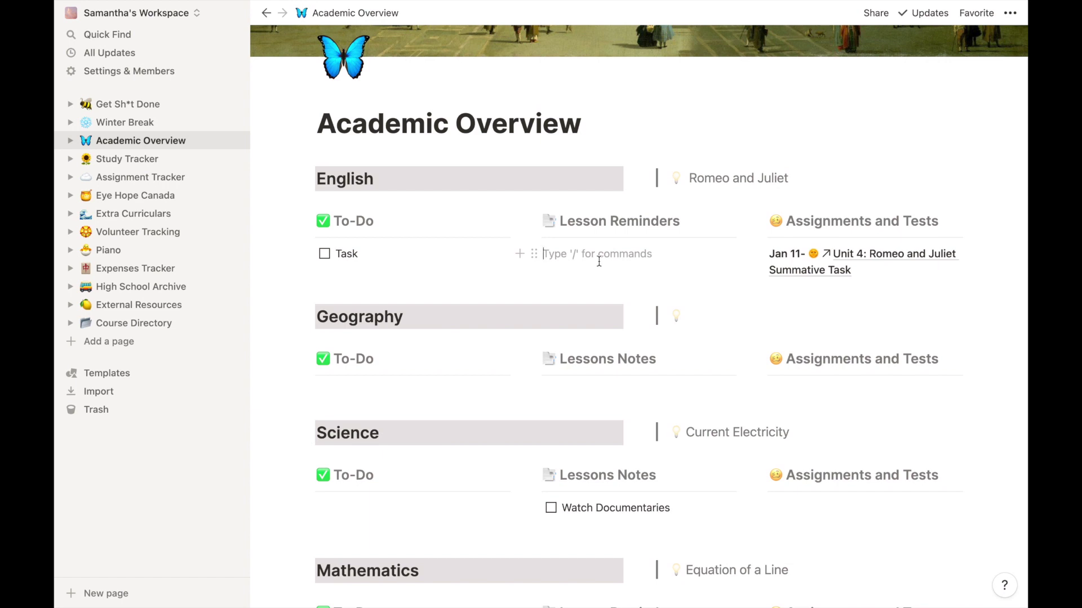
{"action": "type", "text": "-"}
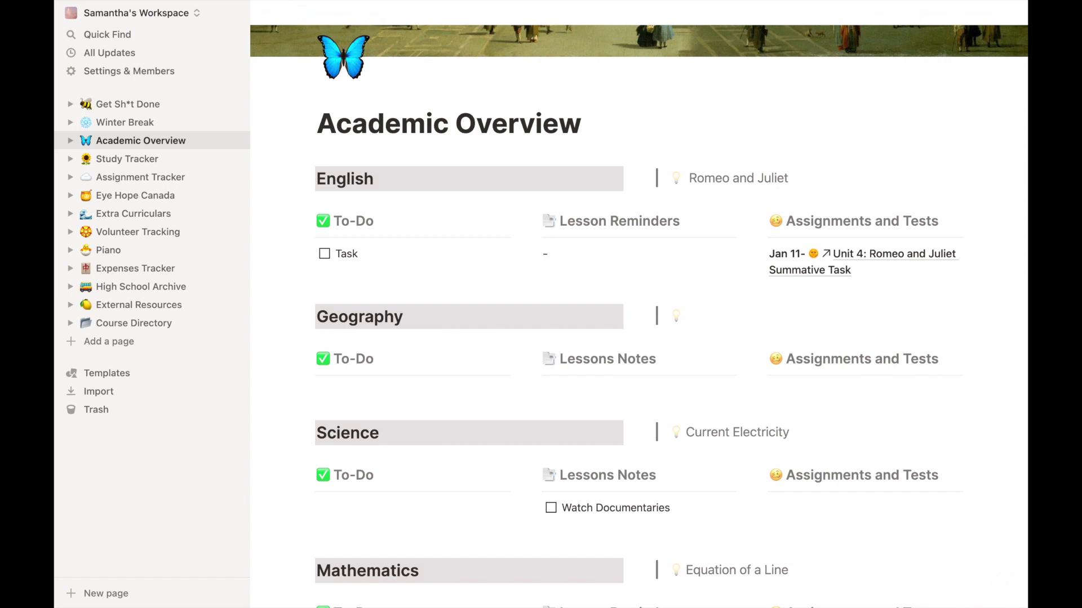
{"action": "type", "text": "Ask a question"}
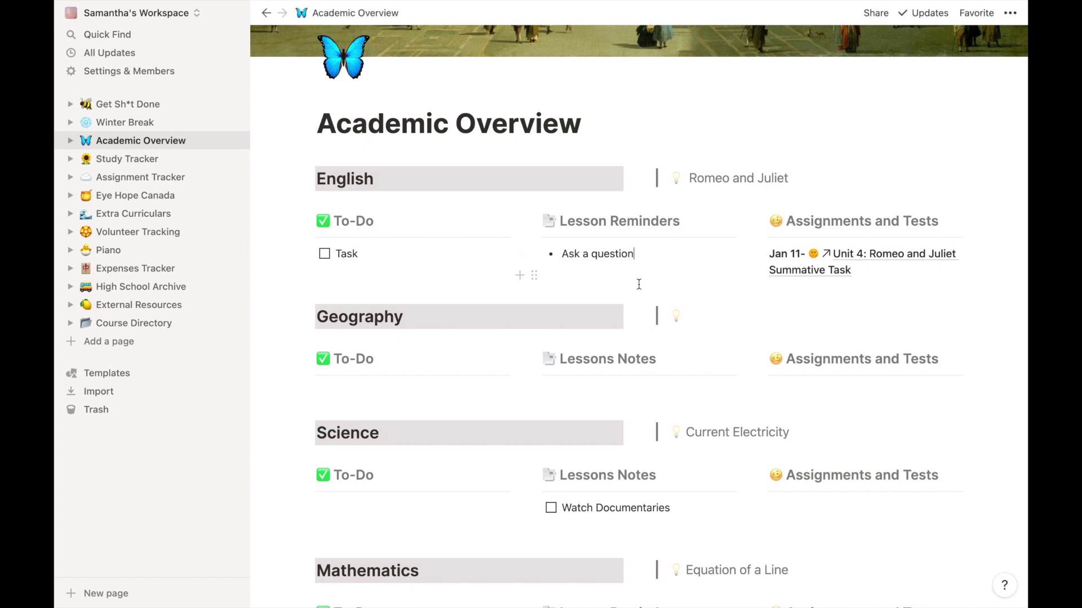
Scroll down Academic Overview to the Répertoire section and back up.
{"action": "scroll", "coordinate": [639, 321], "scroll_direction": "down", "scroll_amount": 3}
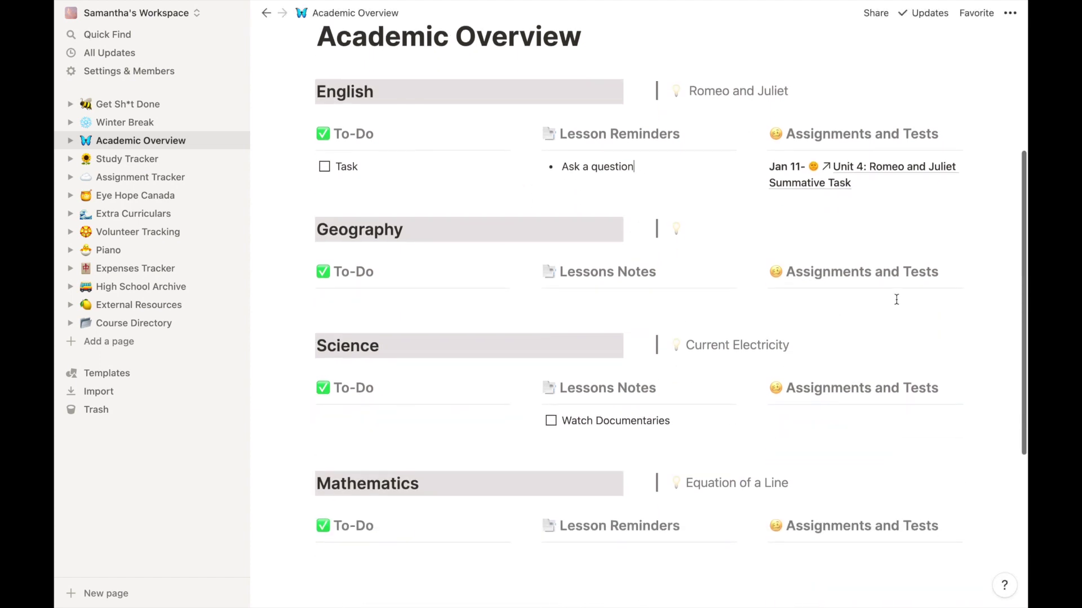
{"action": "scroll", "coordinate": [888, 287], "scroll_direction": "down", "scroll_amount": 2}
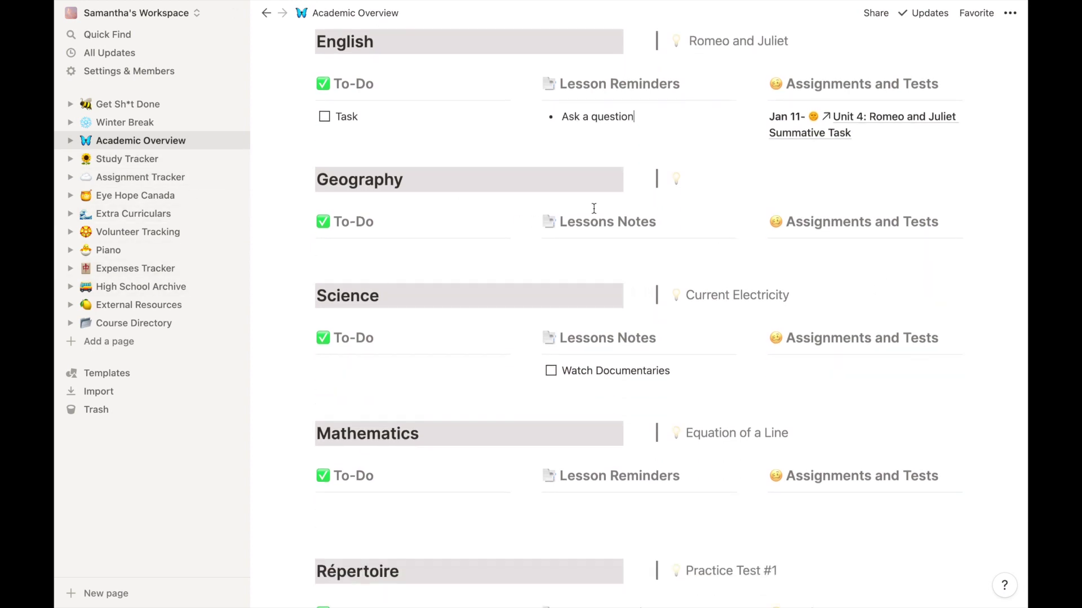
{"action": "scroll", "coordinate": [860, 269], "scroll_direction": "down", "scroll_amount": 3}
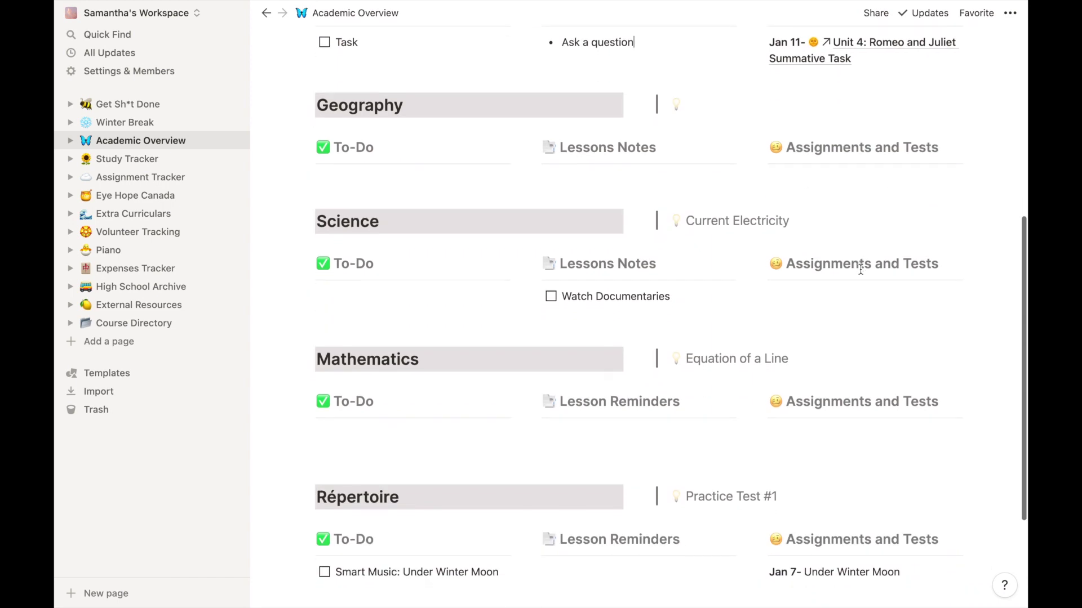
{"action": "scroll", "coordinate": [861, 269], "scroll_direction": "down", "scroll_amount": 1}
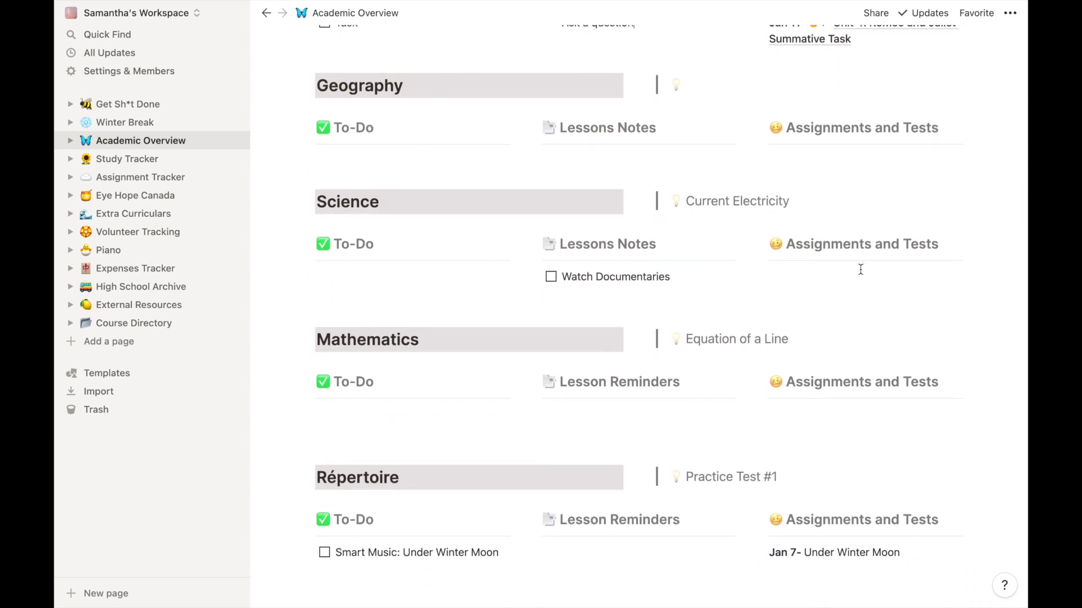
{"action": "scroll", "coordinate": [860, 270], "scroll_direction": "up", "scroll_amount": 10}
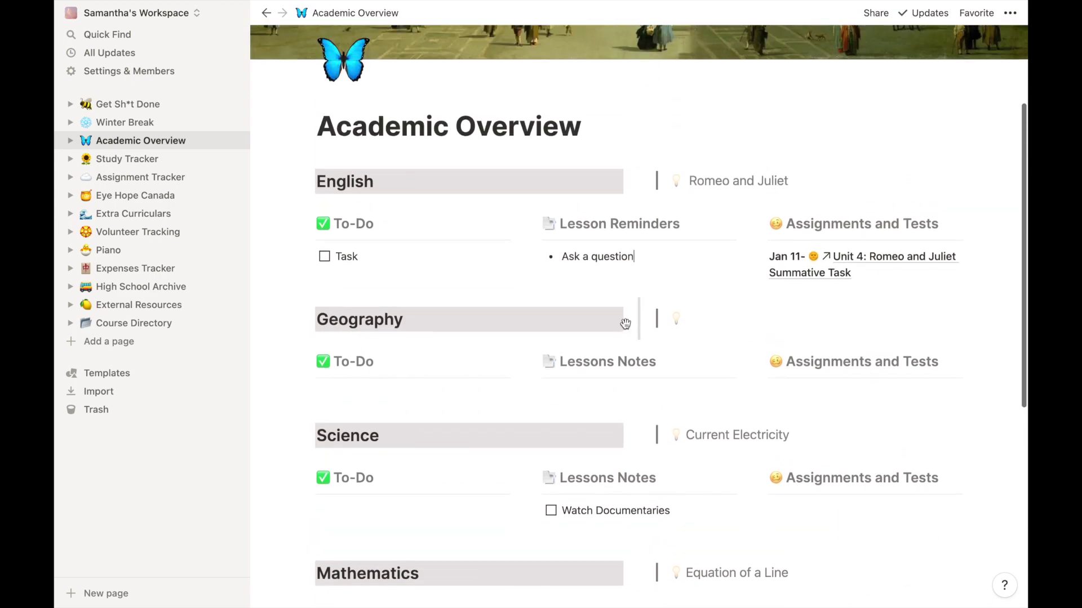
{"action": "left_click", "coordinate": [116, 160]}
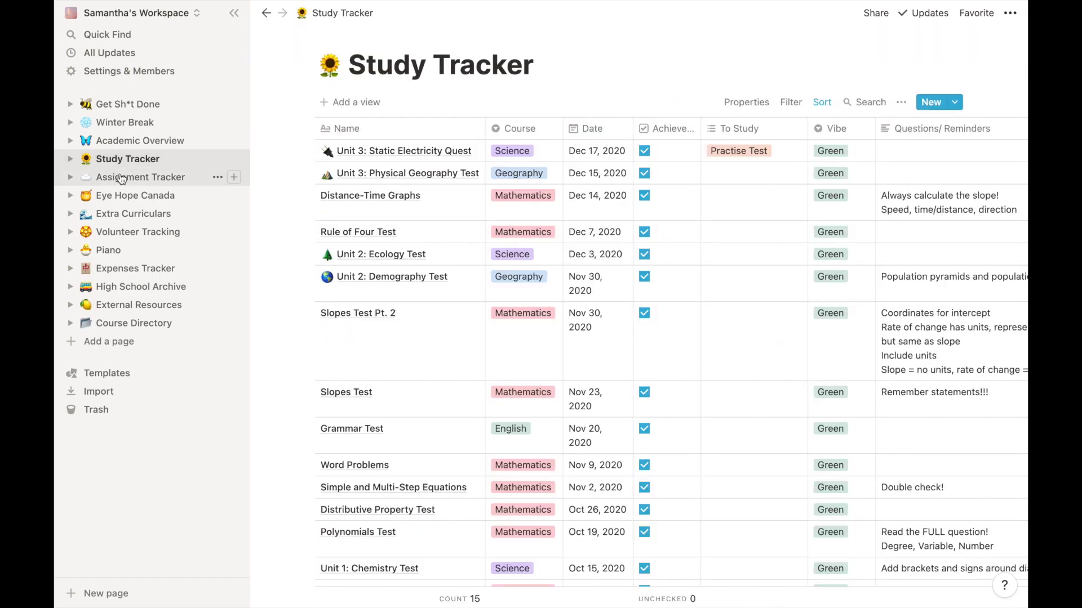
{"action": "left_click", "coordinate": [115, 175]}
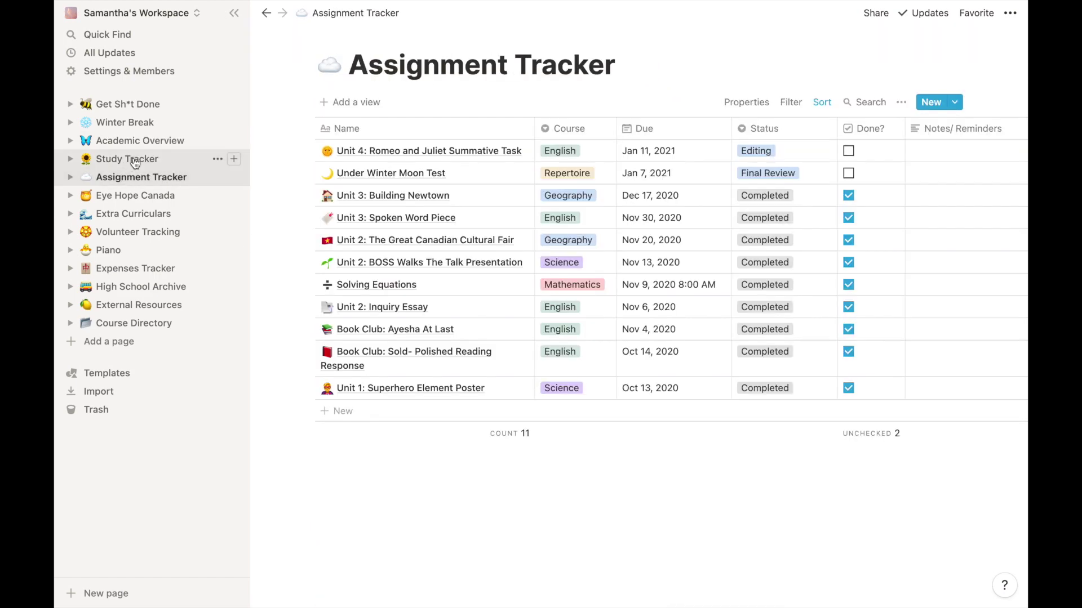
{"action": "left_click", "coordinate": [135, 163]}
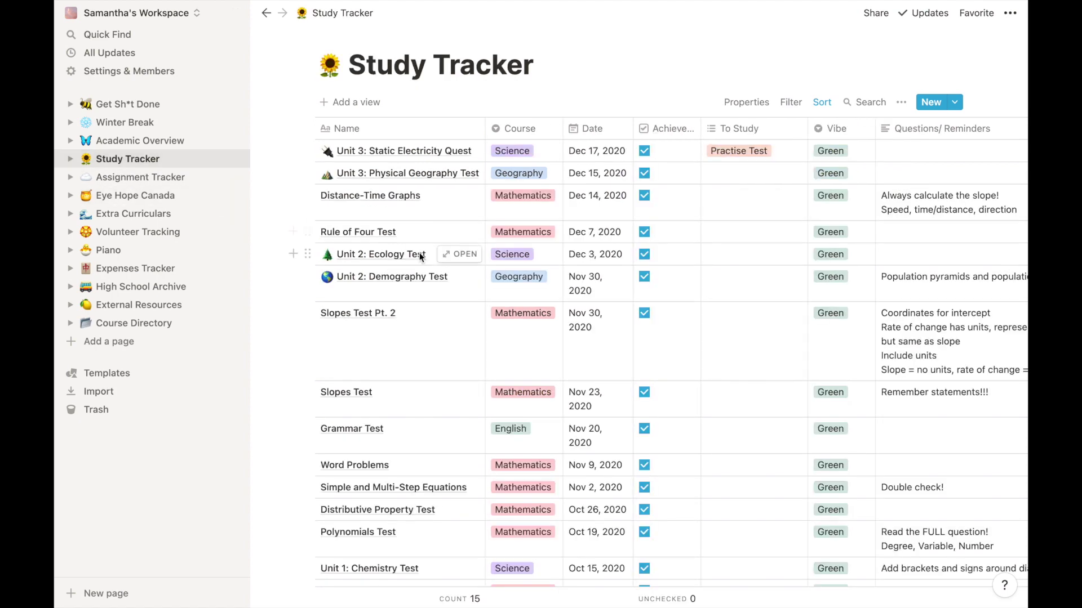
{"action": "scroll", "coordinate": [419, 252], "scroll_direction": "down", "scroll_amount": 1}
{"action": "scroll", "coordinate": [419, 252], "scroll_direction": "down", "scroll_amount": 3}
{"action": "scroll", "coordinate": [419, 252], "scroll_direction": "up", "scroll_amount": 4}
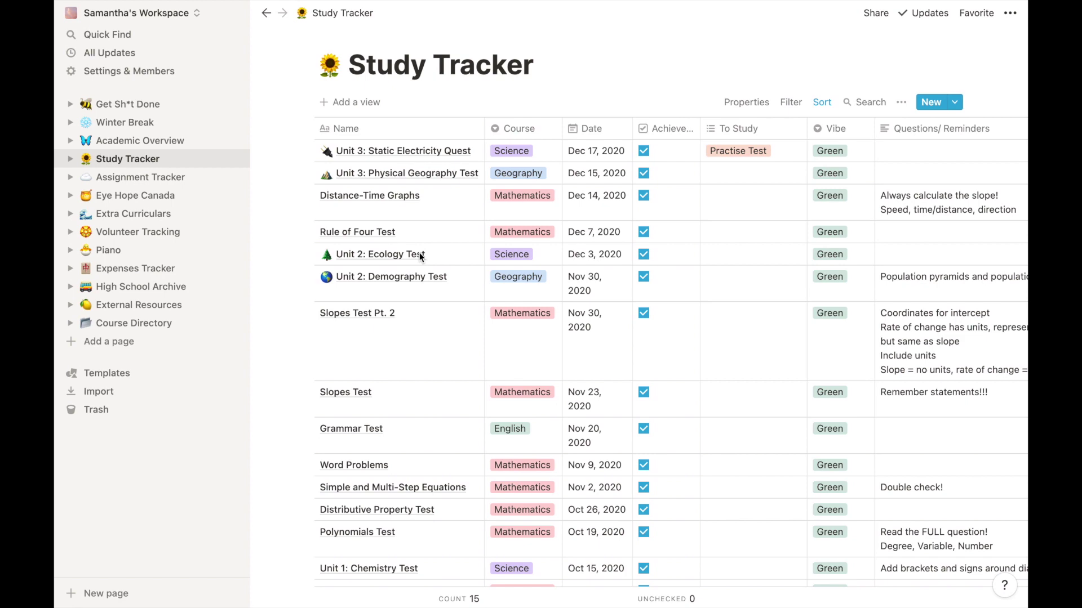
{"action": "left_click", "coordinate": [144, 177]}
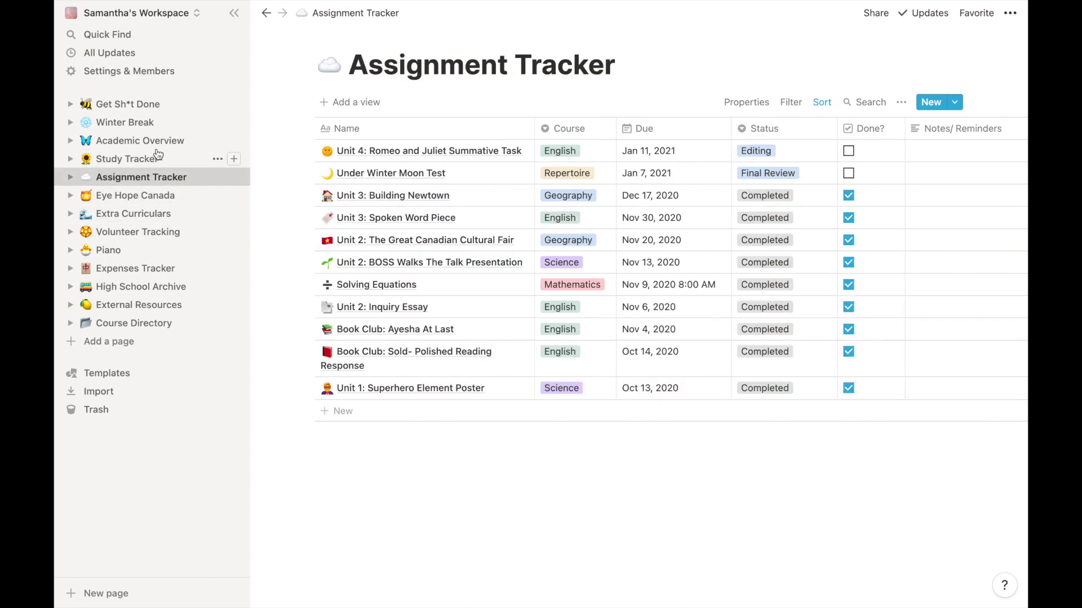
{"action": "left_click", "coordinate": [157, 142]}
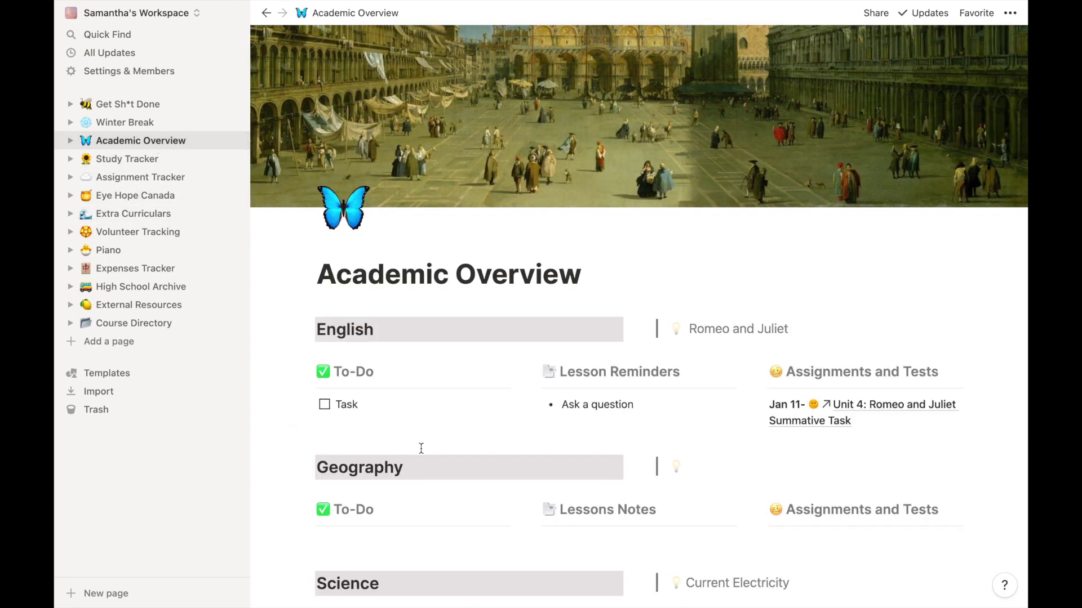
{"action": "scroll", "coordinate": [421, 448], "scroll_direction": "down", "scroll_amount": 4}
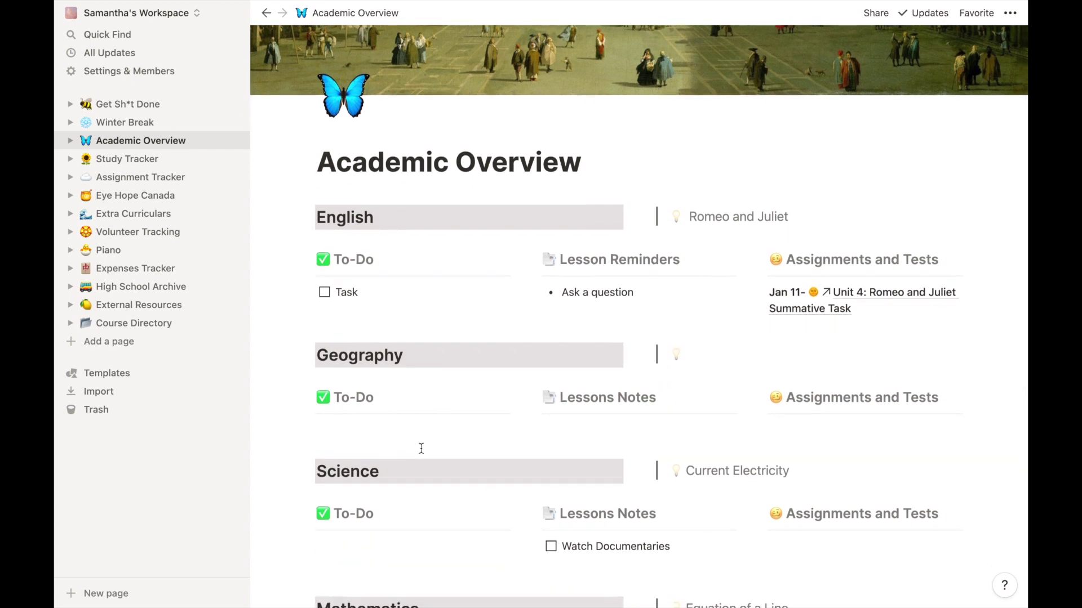
{"action": "scroll", "coordinate": [422, 449], "scroll_direction": "down", "scroll_amount": 2}
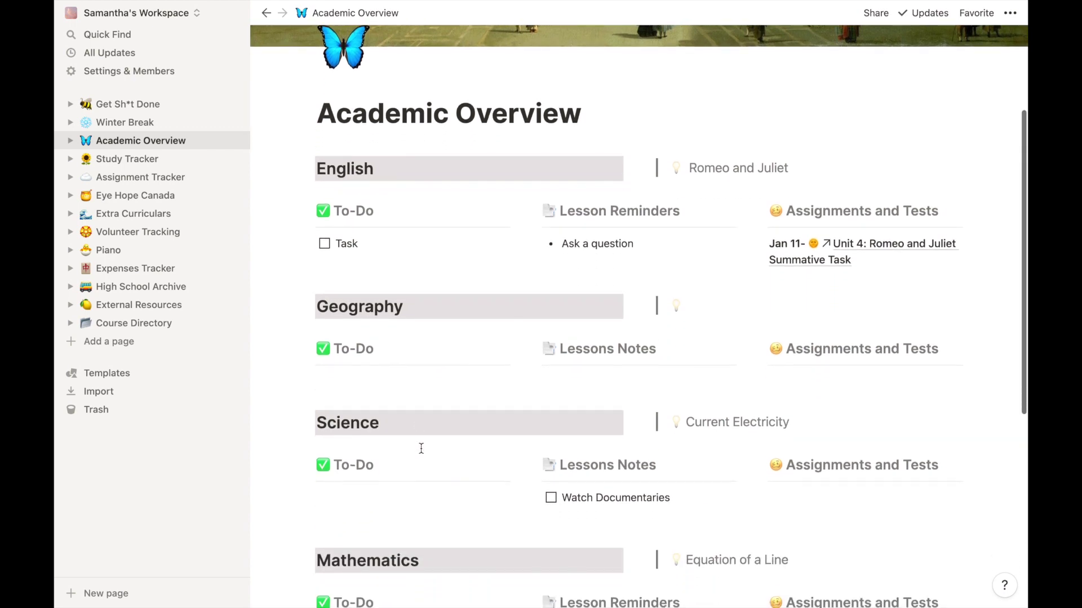
{"action": "scroll", "coordinate": [422, 449], "scroll_direction": "down", "scroll_amount": 1}
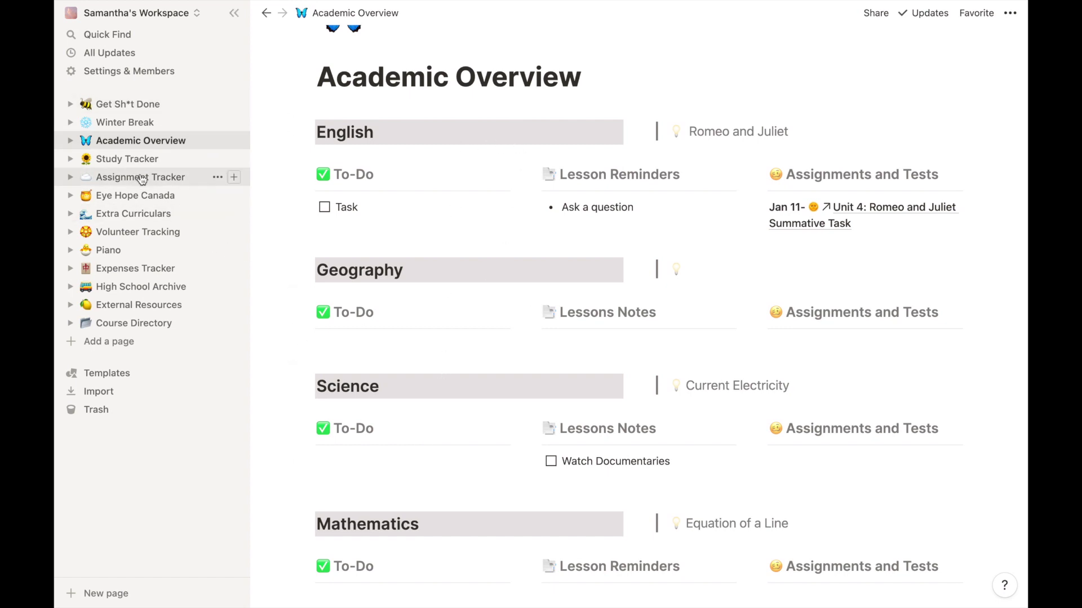
Open the Study Tracker and tag the Static Electricity Quest row with Practise Test and Textbook.
{"action": "left_click", "coordinate": [128, 159]}
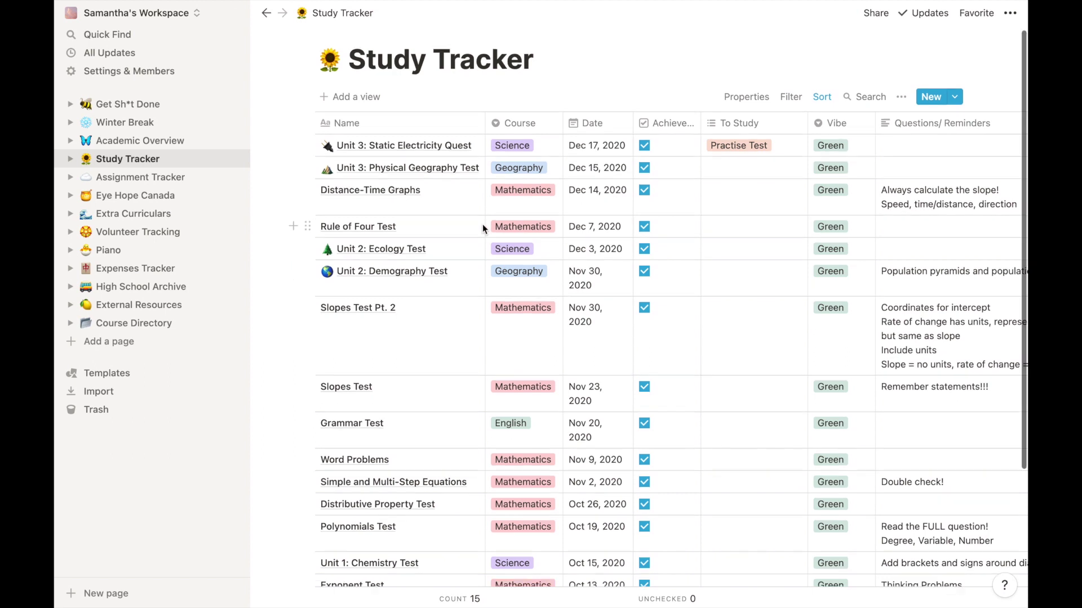
{"action": "scroll", "coordinate": [483, 227], "scroll_direction": "down", "scroll_amount": 1}
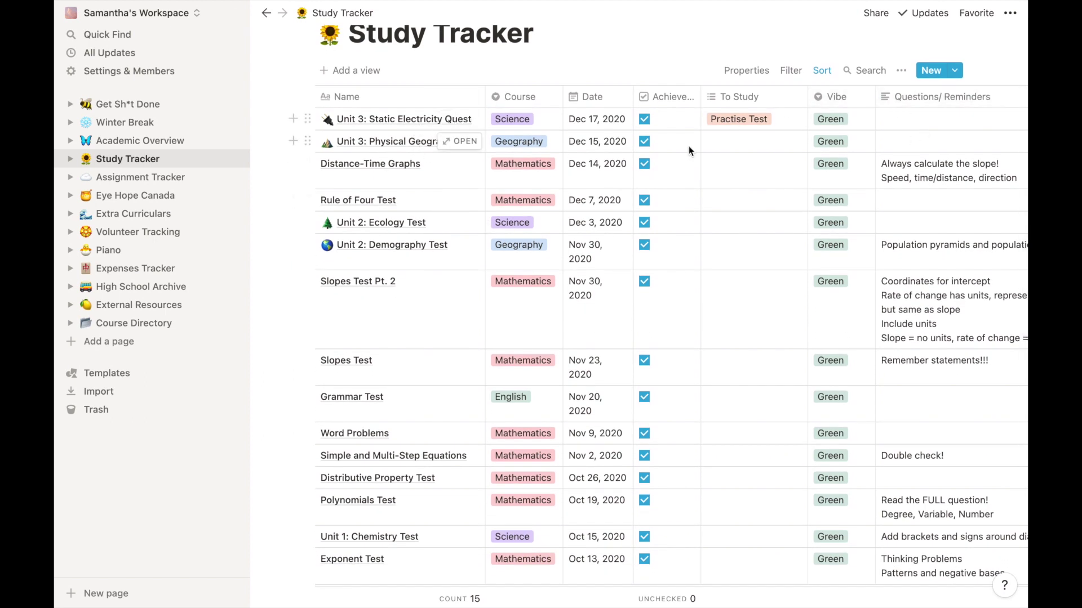
{"action": "scroll", "coordinate": [428, 160], "scroll_direction": "up", "scroll_amount": 2}
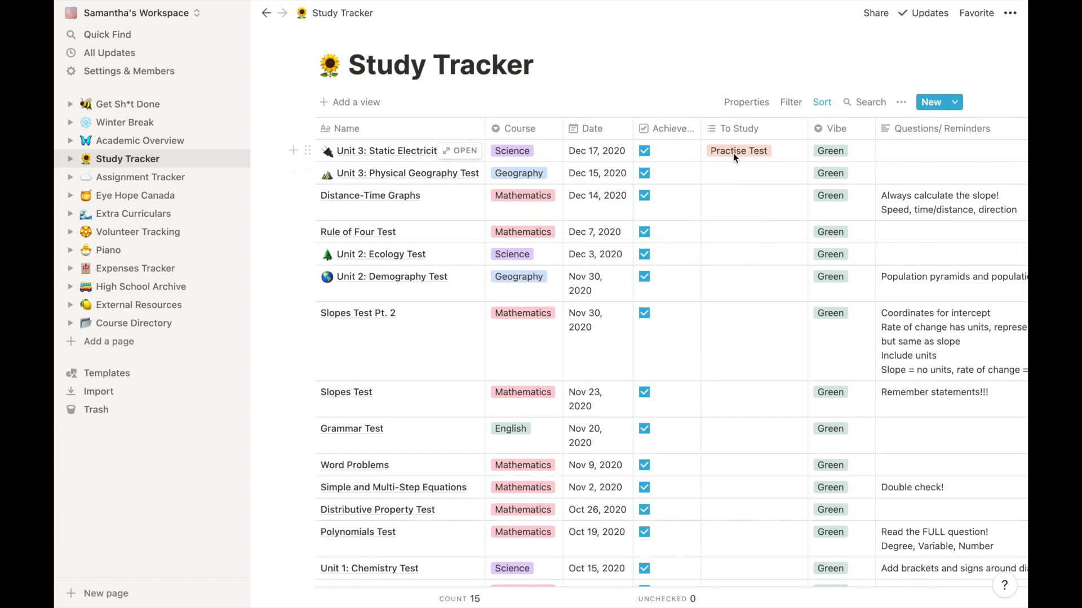
{"action": "left_click", "coordinate": [770, 158]}
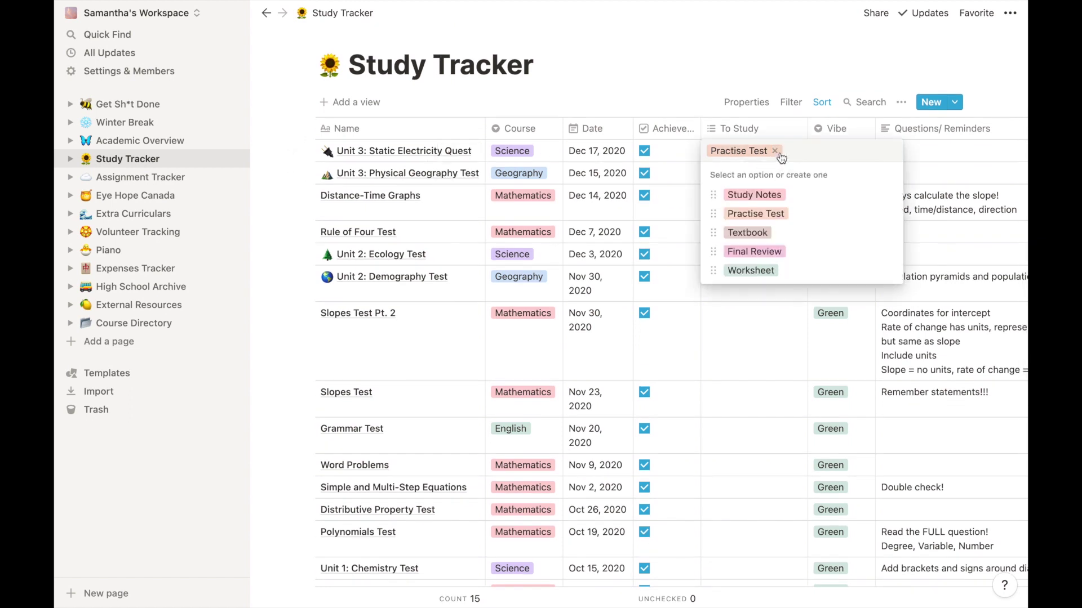
{"action": "left_click", "coordinate": [776, 151]}
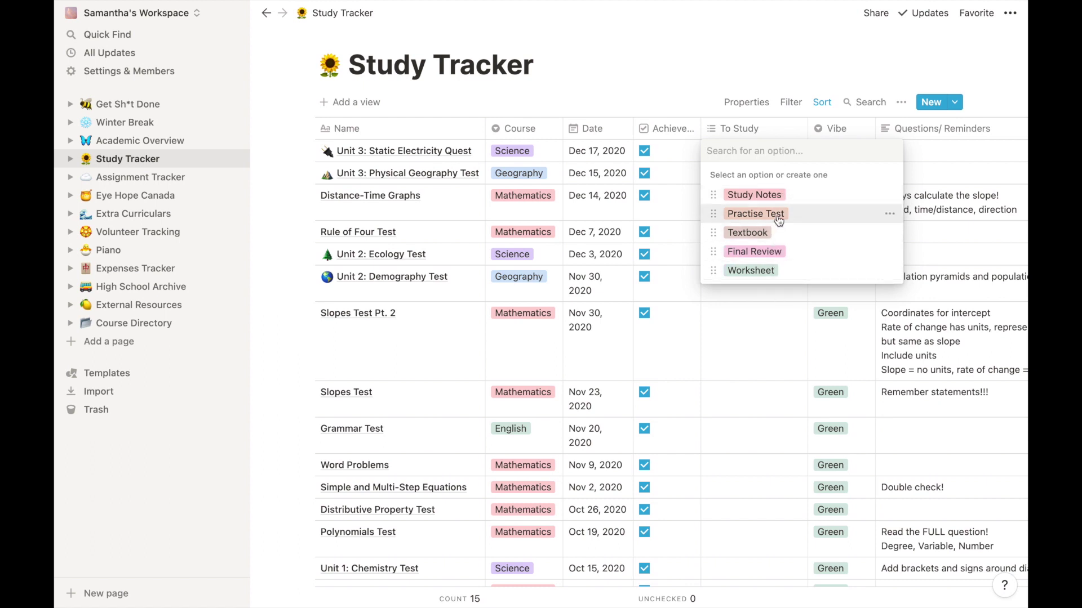
{"action": "left_click", "coordinate": [781, 218]}
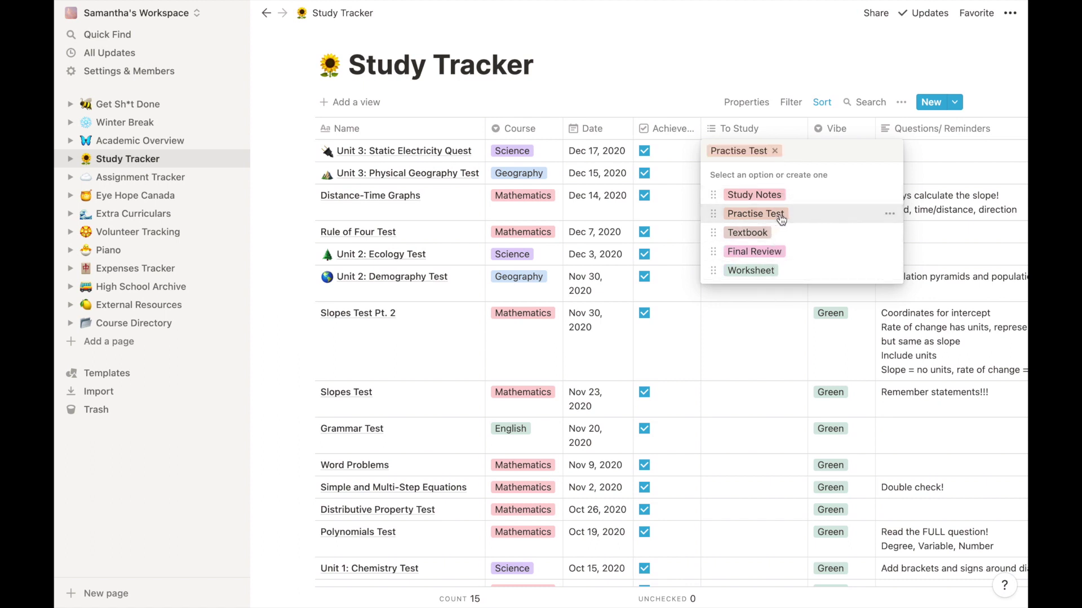
{"action": "left_click", "coordinate": [777, 234]}
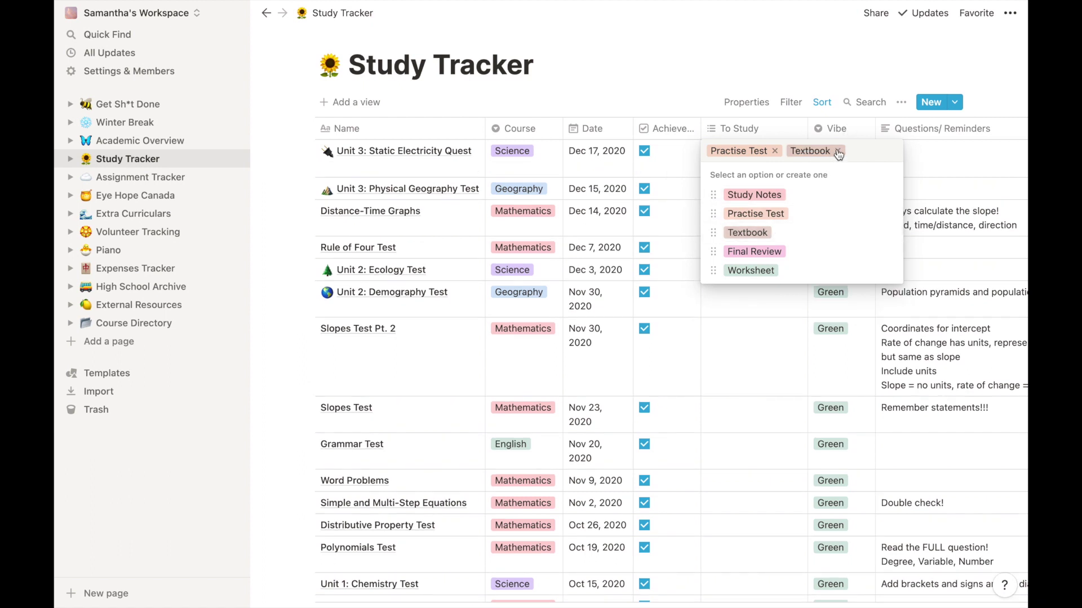
{"action": "key", "text": "Escape"}
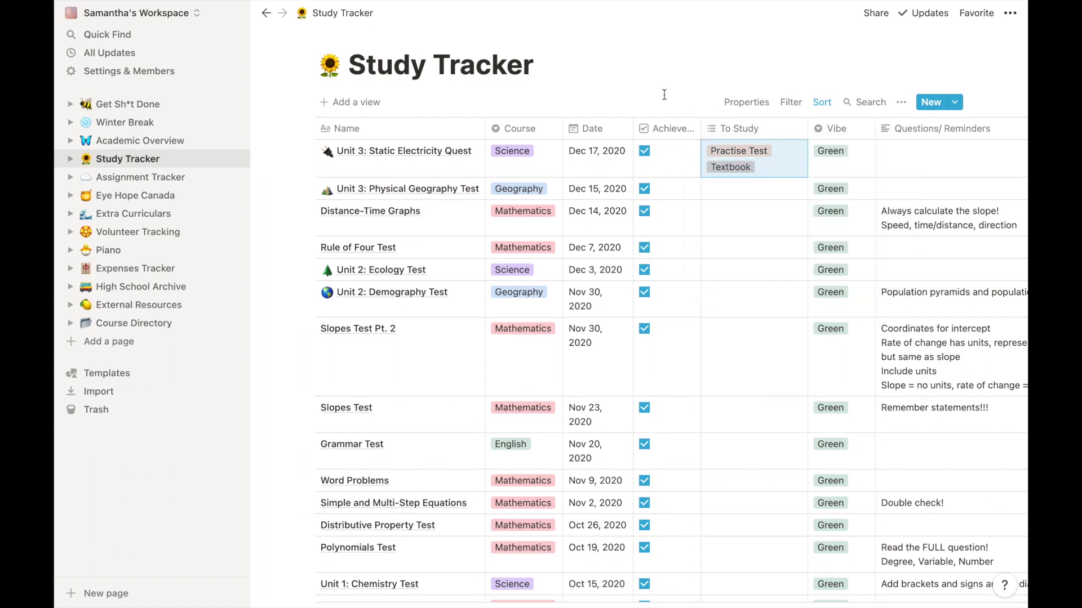
Remove the Practise Test and Textbook tags from that row's To Study cell.
{"action": "left_click", "coordinate": [773, 172]}
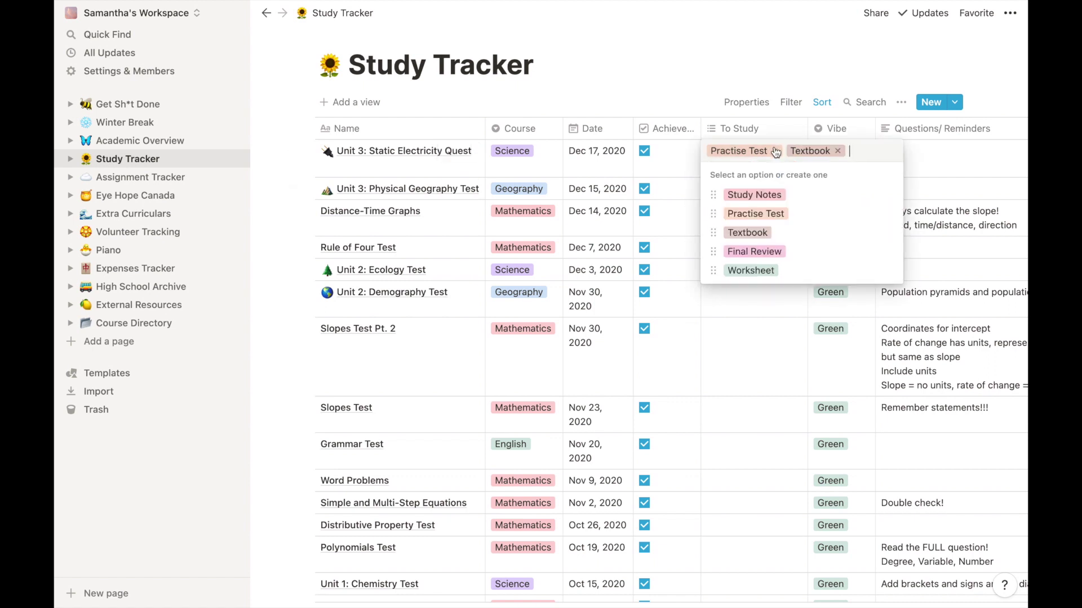
{"action": "left_click", "coordinate": [775, 151]}
{"action": "left_click", "coordinate": [756, 152]}
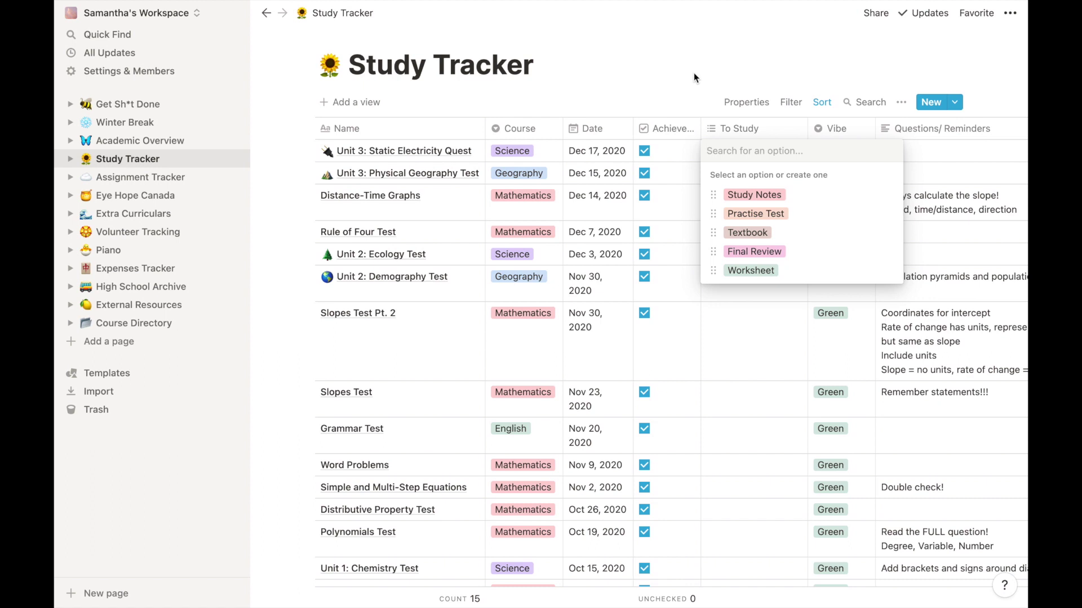
{"action": "key", "text": "Escape"}
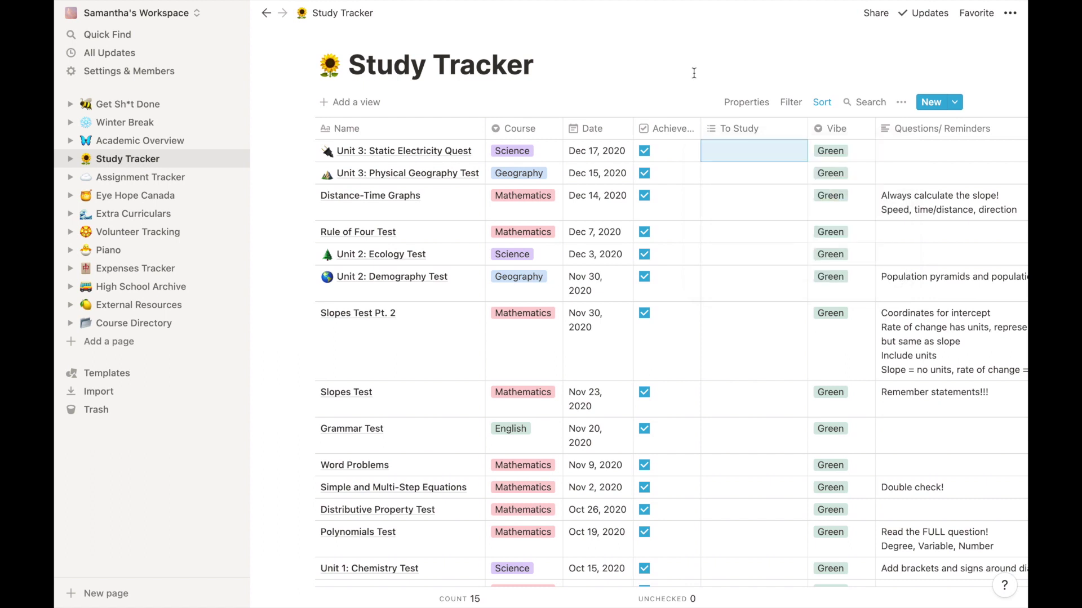
Add a Study Notes tag to the row, then remove it, leaving To Study empty.
{"action": "left_click", "coordinate": [712, 160]}
{"action": "left_click", "coordinate": [732, 194]}
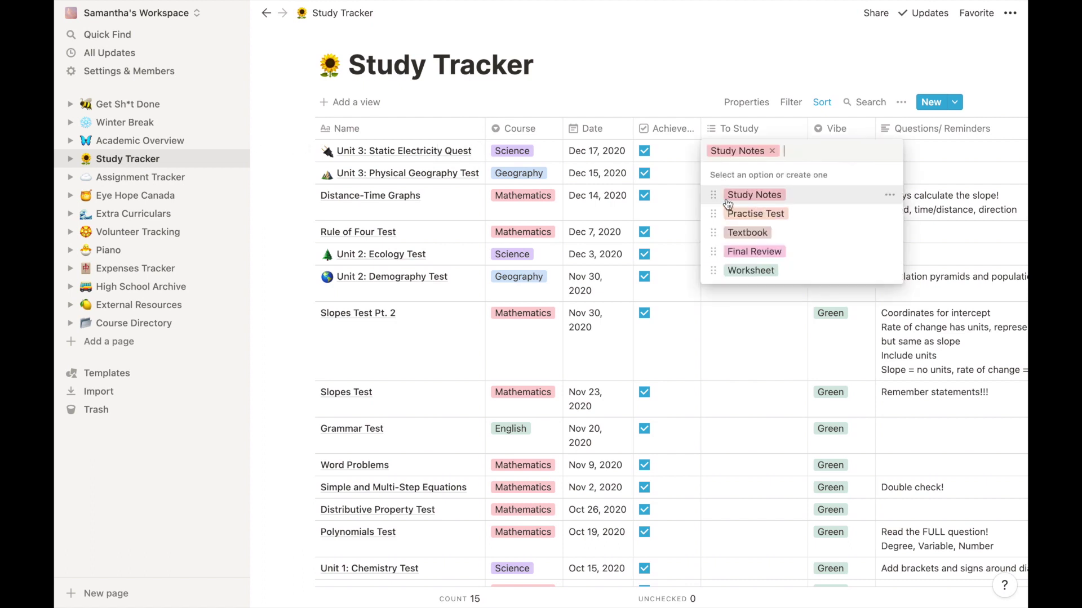
{"action": "key", "text": "Escape"}
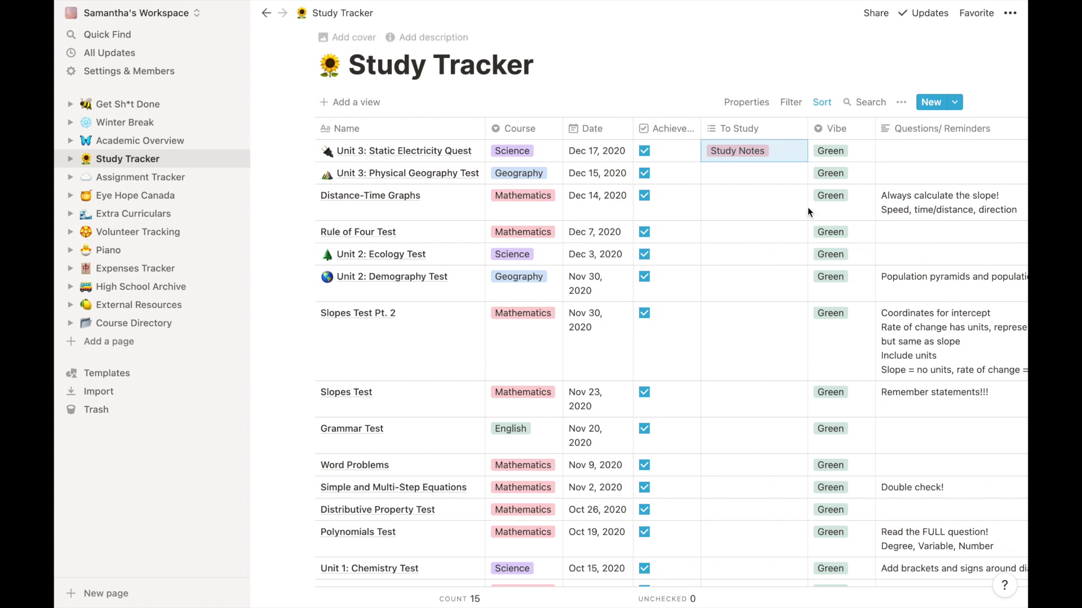
{"action": "left_click", "coordinate": [769, 157]}
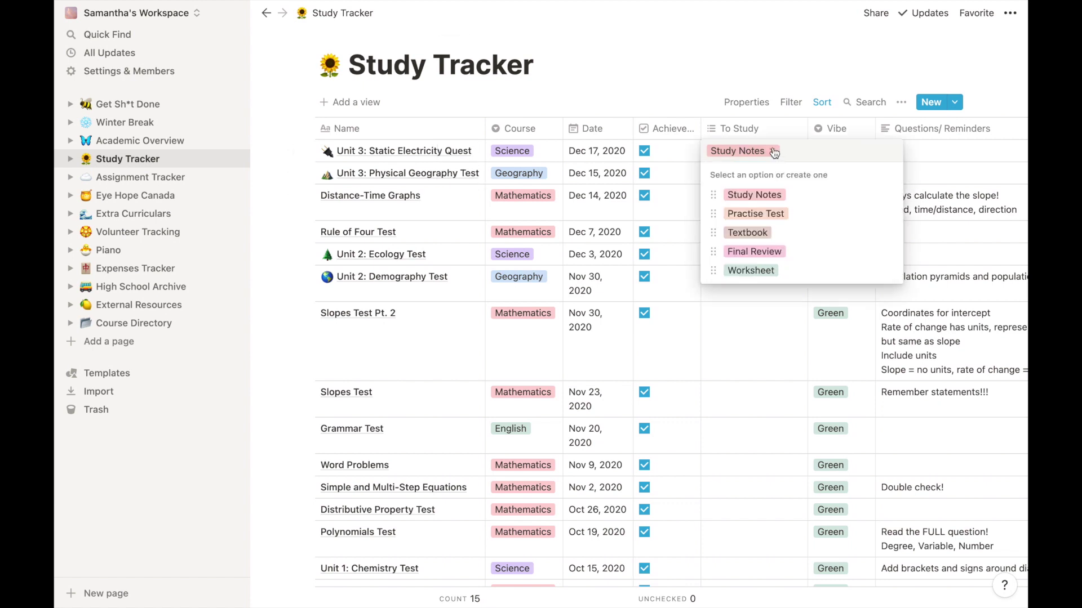
{"action": "left_click", "coordinate": [774, 152]}
{"action": "left_click", "coordinate": [625, 86]}
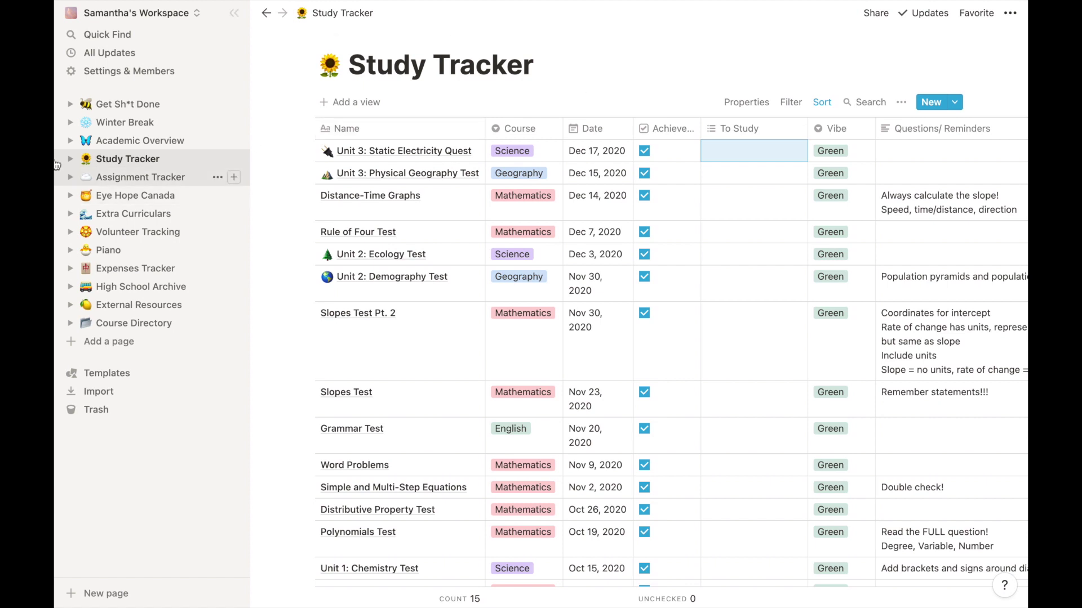
Open Assignment Tracker and view Romeo and Juliet's Status options, leaving it on Editing.
{"action": "left_click", "coordinate": [147, 178]}
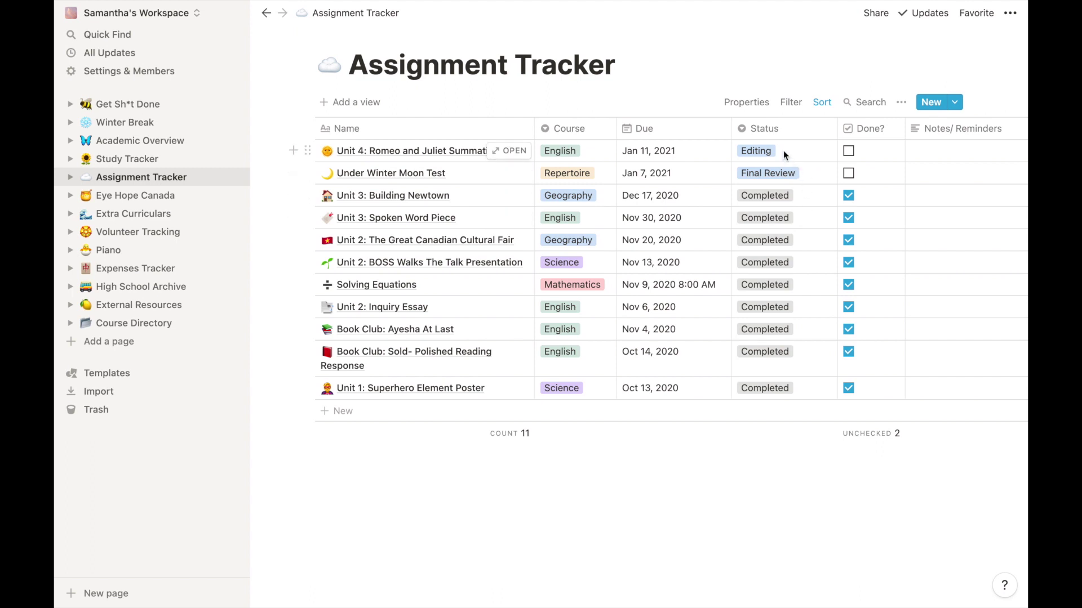
{"action": "left_click", "coordinate": [783, 150]}
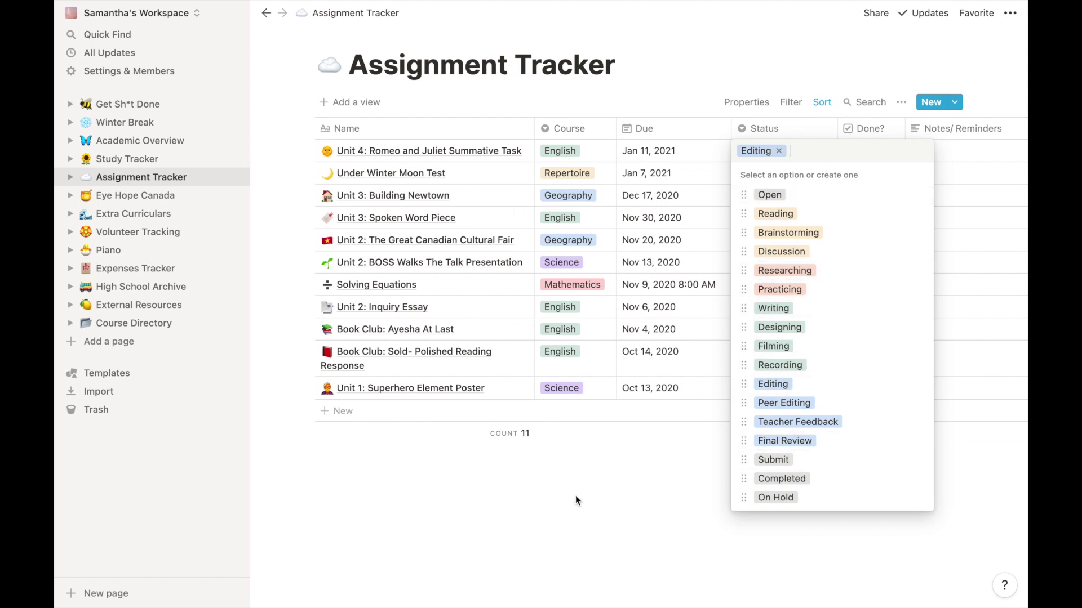
{"action": "key", "text": "Escape"}
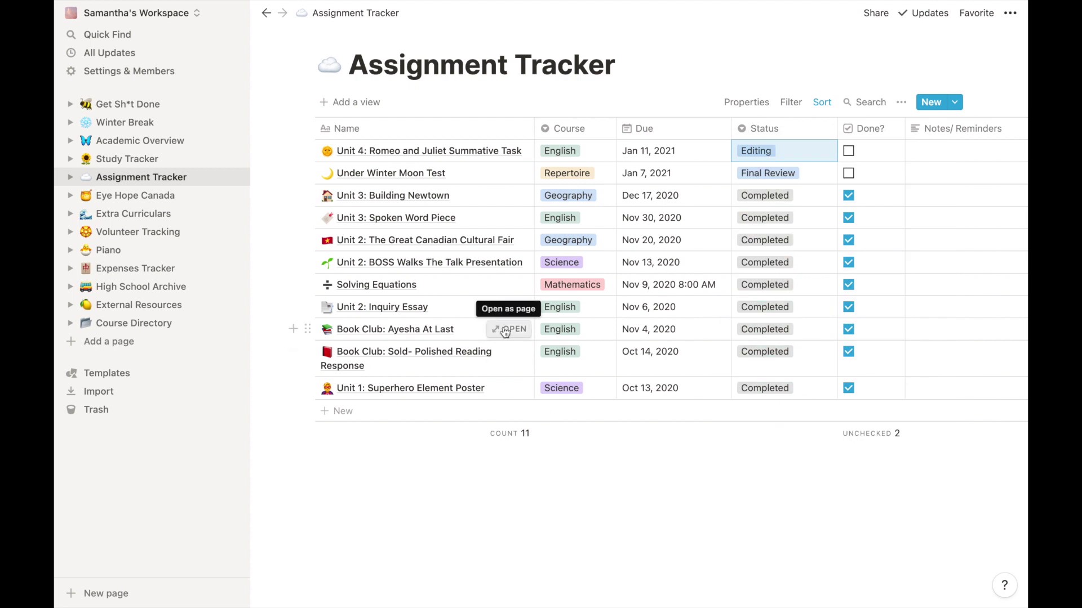
{"action": "left_click", "coordinate": [507, 309]}
{"action": "scroll", "coordinate": [428, 521], "scroll_direction": "down", "scroll_amount": 5}
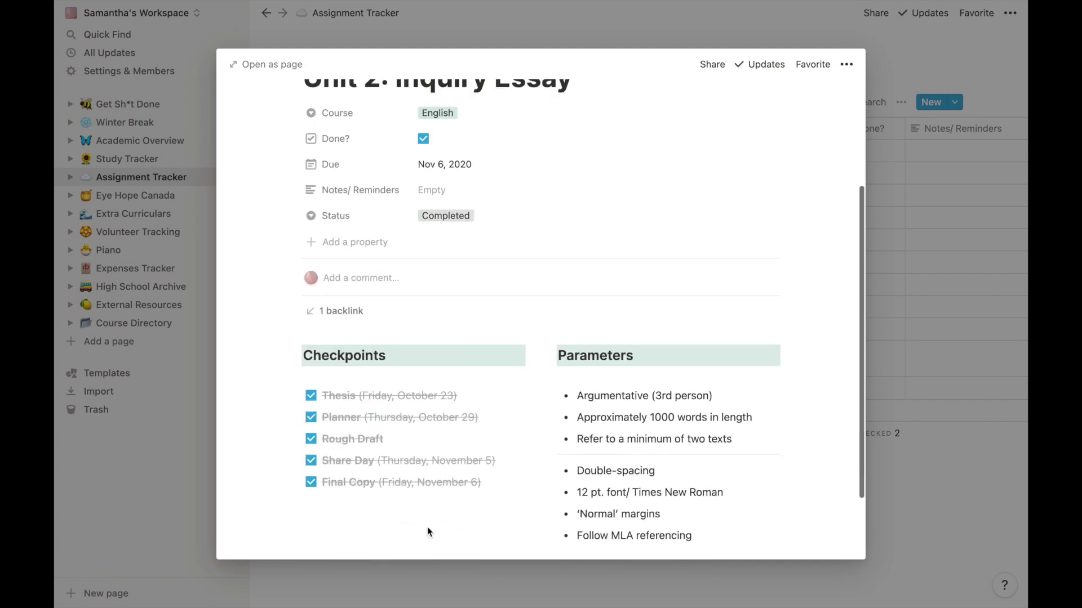
{"action": "scroll", "coordinate": [427, 526], "scroll_direction": "up", "scroll_amount": 1}
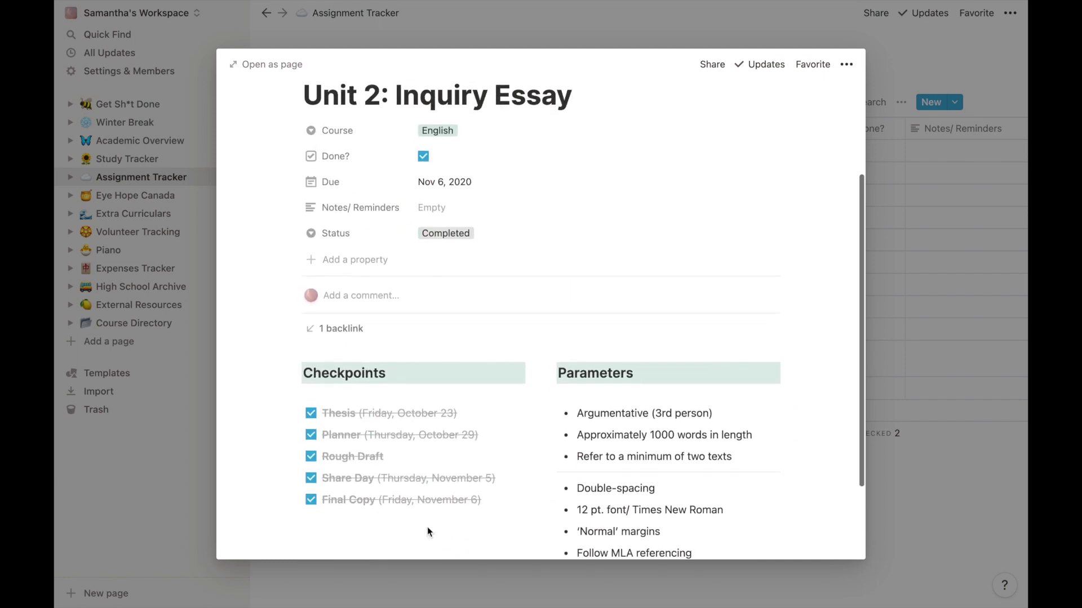
{"action": "scroll", "coordinate": [427, 526], "scroll_direction": "down", "scroll_amount": 2}
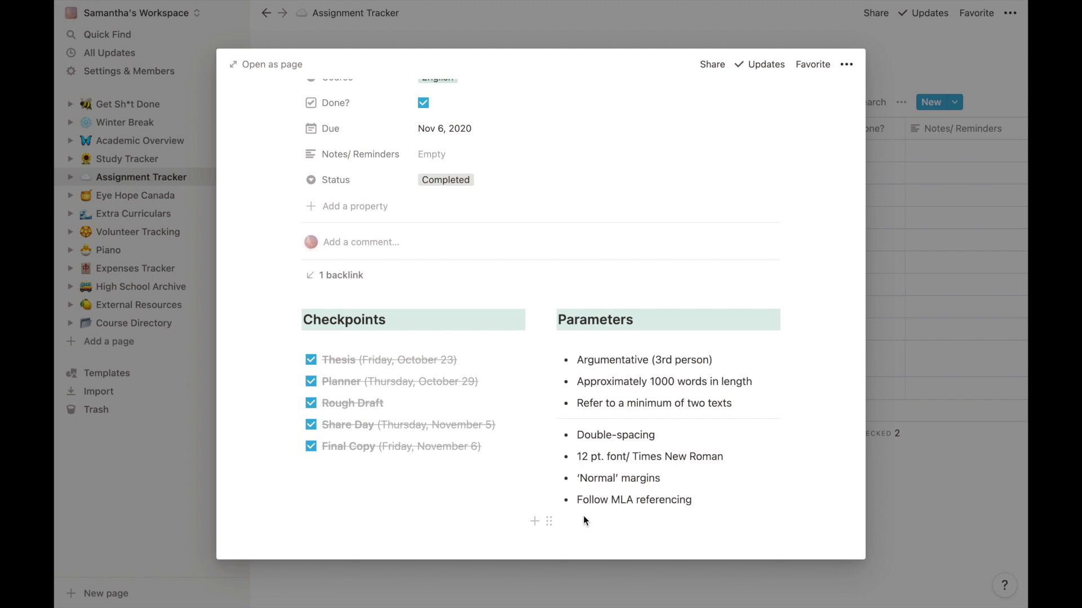
{"action": "scroll", "coordinate": [658, 462], "scroll_direction": "down", "scroll_amount": 1}
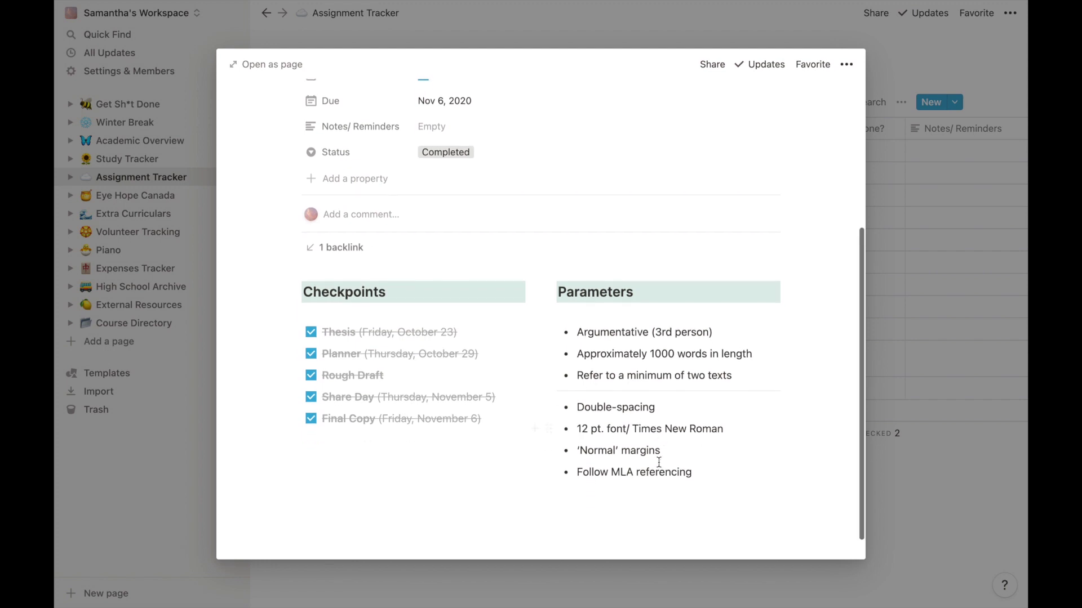
{"action": "scroll", "coordinate": [622, 338], "scroll_direction": "up", "scroll_amount": 5}
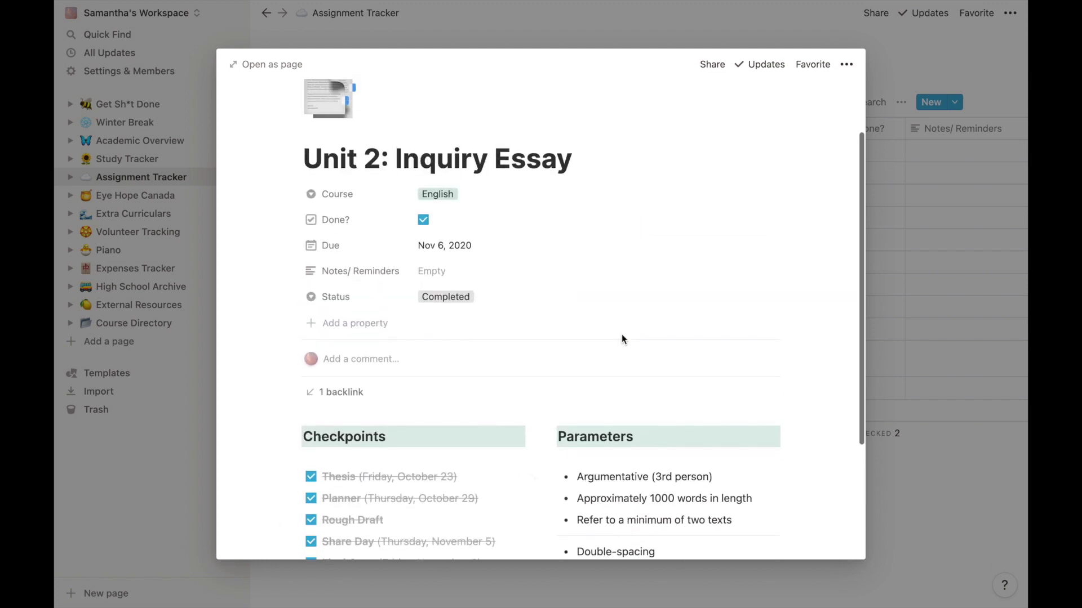
{"action": "scroll", "coordinate": [623, 339], "scroll_direction": "down", "scroll_amount": 3}
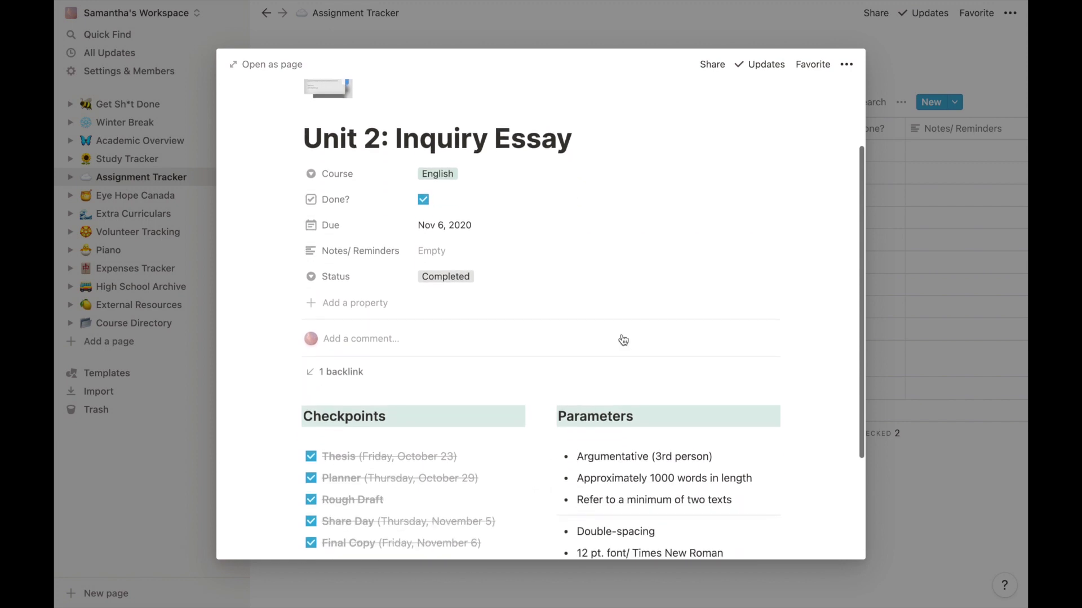
{"action": "left_click", "coordinate": [950, 325]}
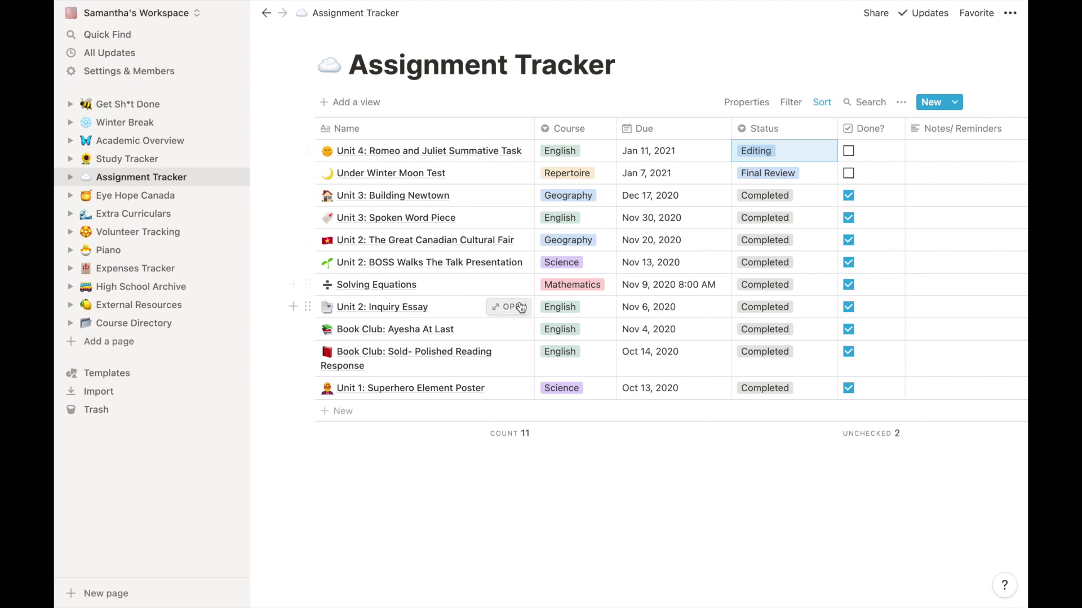
Insert an inline timeline at the bottom of the Unit 2: Inquiry Essay page using /time.
{"action": "left_click", "coordinate": [519, 307]}
{"action": "scroll", "coordinate": [462, 507], "scroll_direction": "down", "scroll_amount": 3}
{"action": "left_click", "coordinate": [462, 521]}
{"action": "type", "text": "/time"}
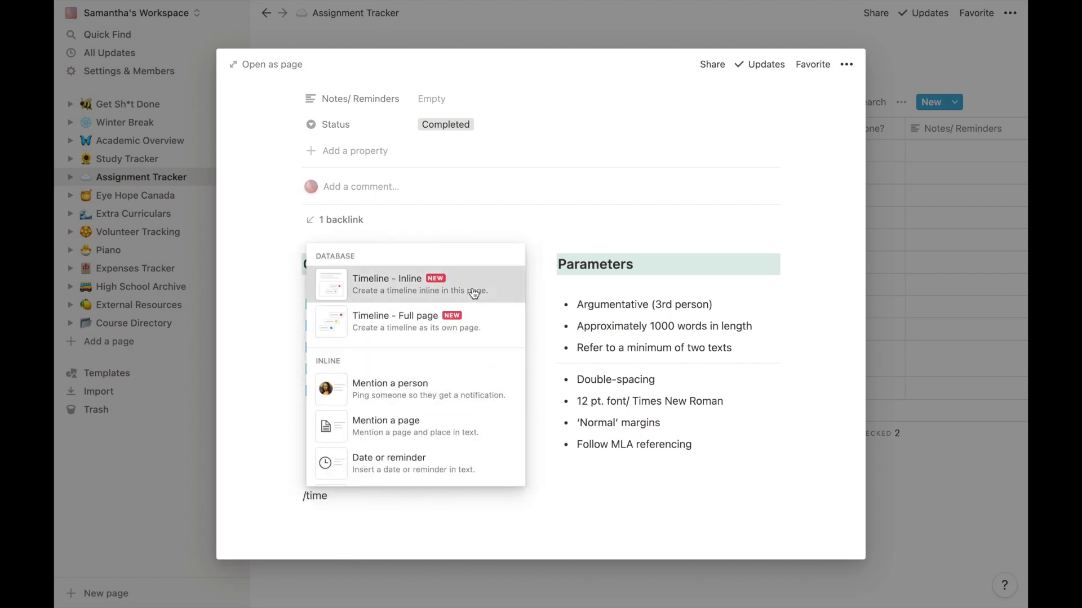
{"action": "left_click", "coordinate": [474, 294]}
Stretch the timeline's Card 1 to end on Jan 3 and close the preview.
{"action": "scroll", "coordinate": [468, 384], "scroll_direction": "down", "scroll_amount": 5}
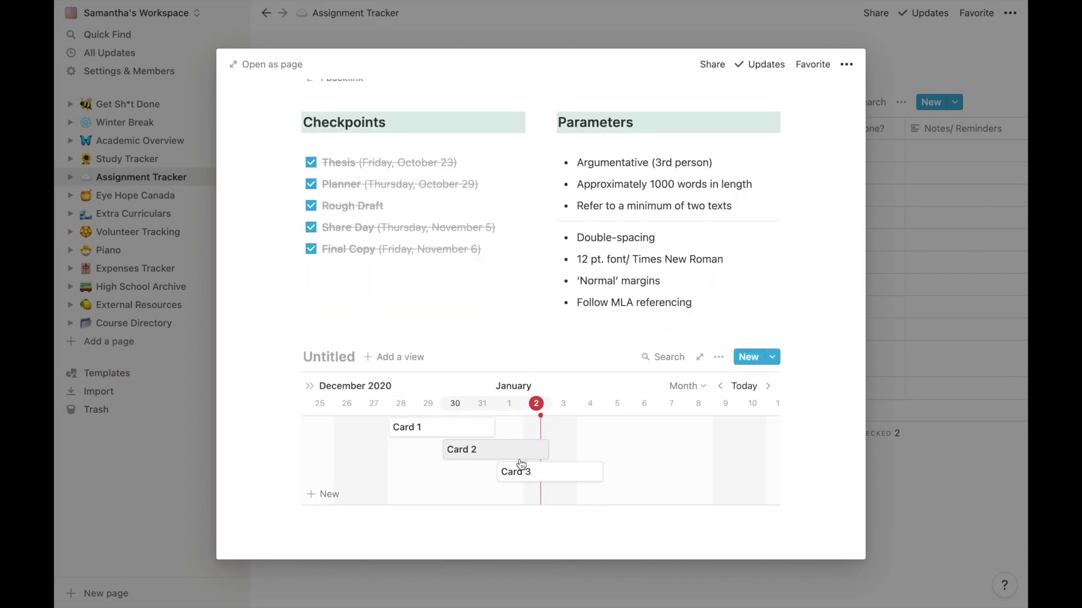
{"action": "left_click_drag", "start_coordinate": [494, 427], "coordinate": [626, 427]}
{"action": "left_click", "coordinate": [958, 380]}
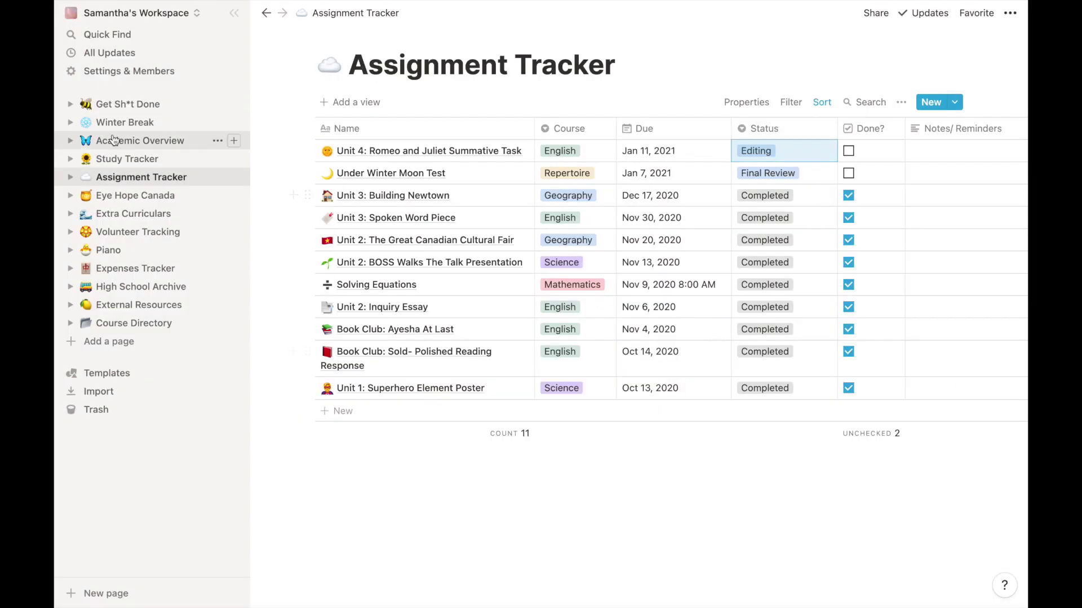
Open Academic Overview and scroll through its English, Geography and Science sections and back.
{"action": "left_click", "coordinate": [140, 145]}
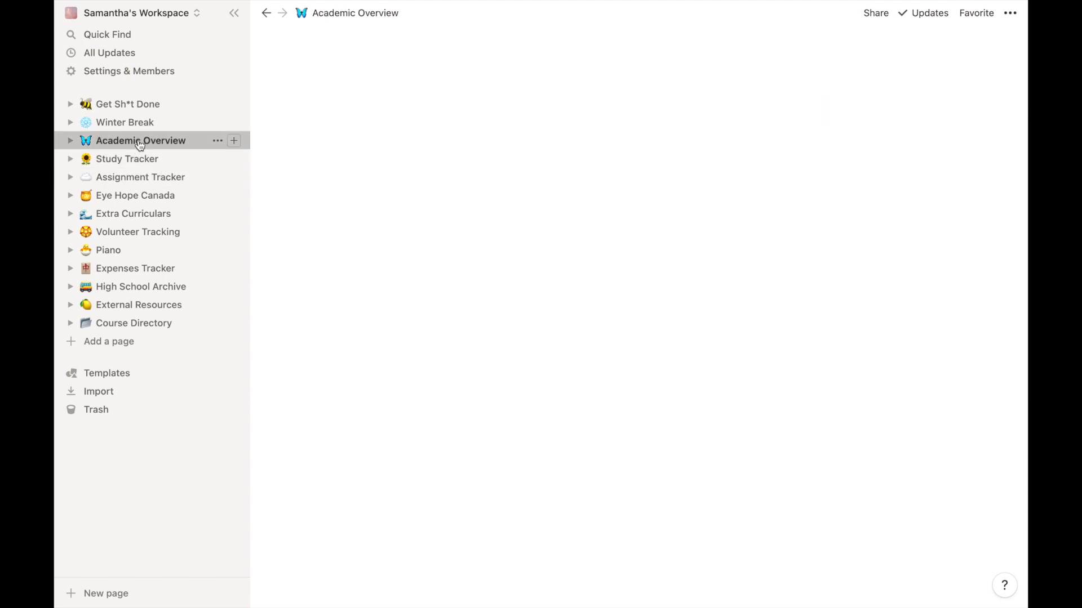
{"action": "scroll", "coordinate": [702, 546], "scroll_direction": "down", "scroll_amount": 2}
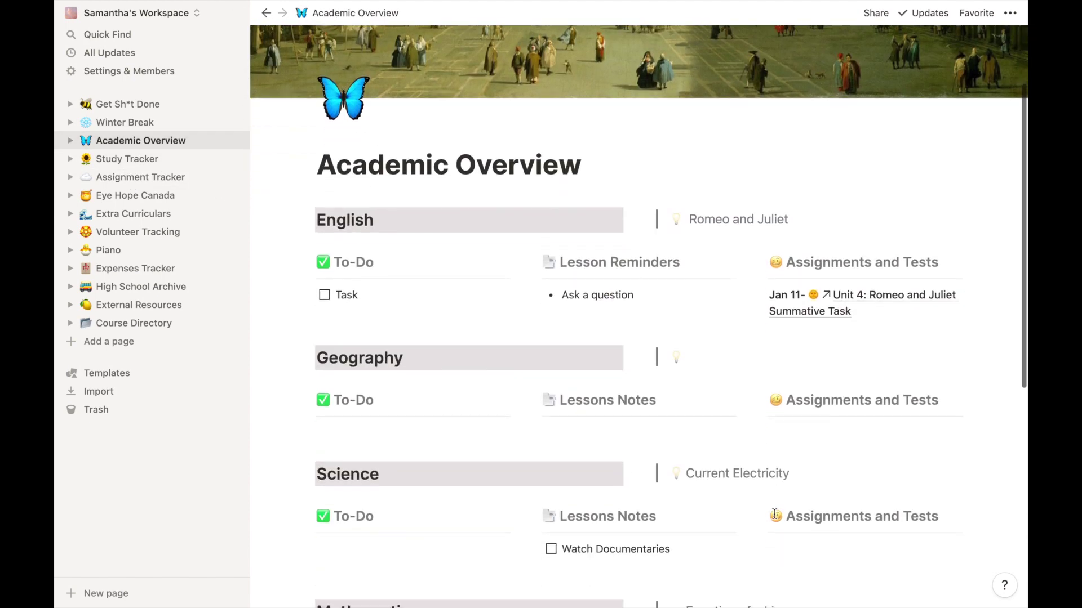
{"action": "scroll", "coordinate": [774, 514], "scroll_direction": "down", "scroll_amount": 1}
{"action": "scroll", "coordinate": [868, 417], "scroll_direction": "down", "scroll_amount": 1}
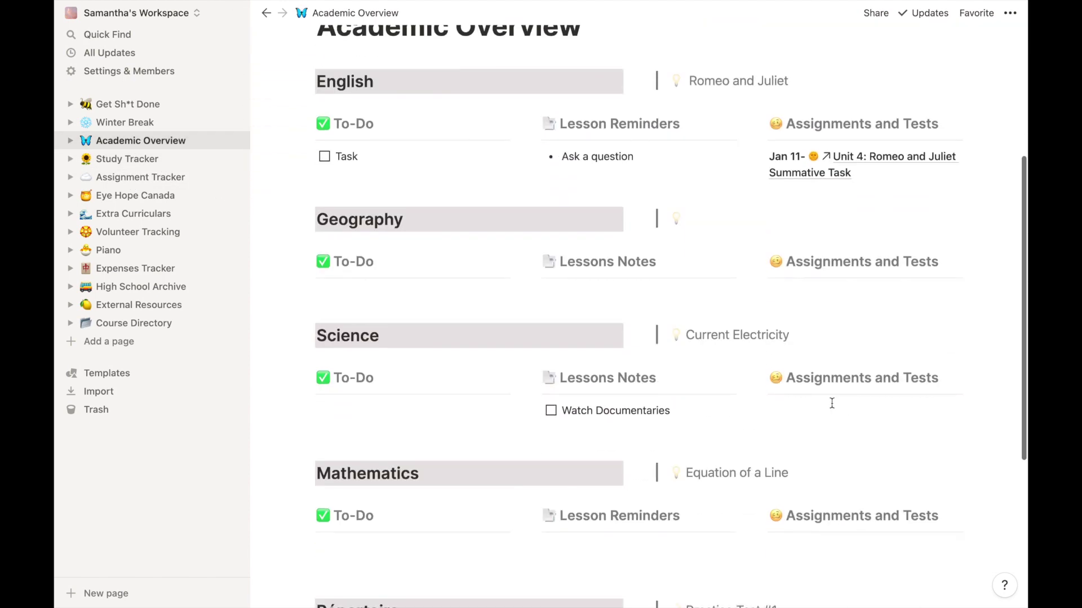
{"action": "scroll", "coordinate": [862, 422], "scroll_direction": "down", "scroll_amount": 3}
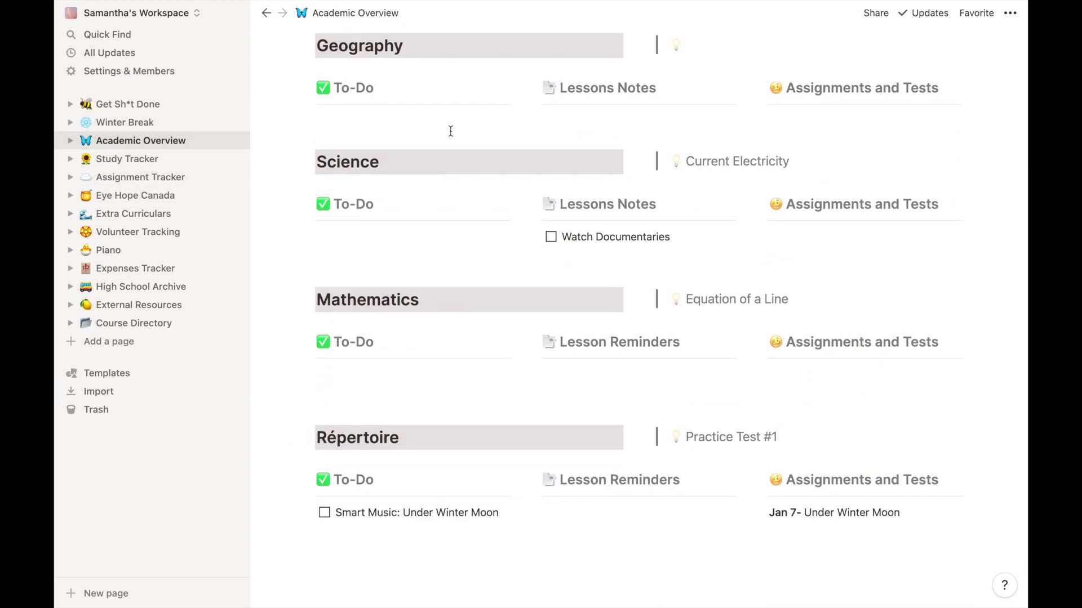
{"action": "scroll", "coordinate": [475, 133], "scroll_direction": "up", "scroll_amount": 7}
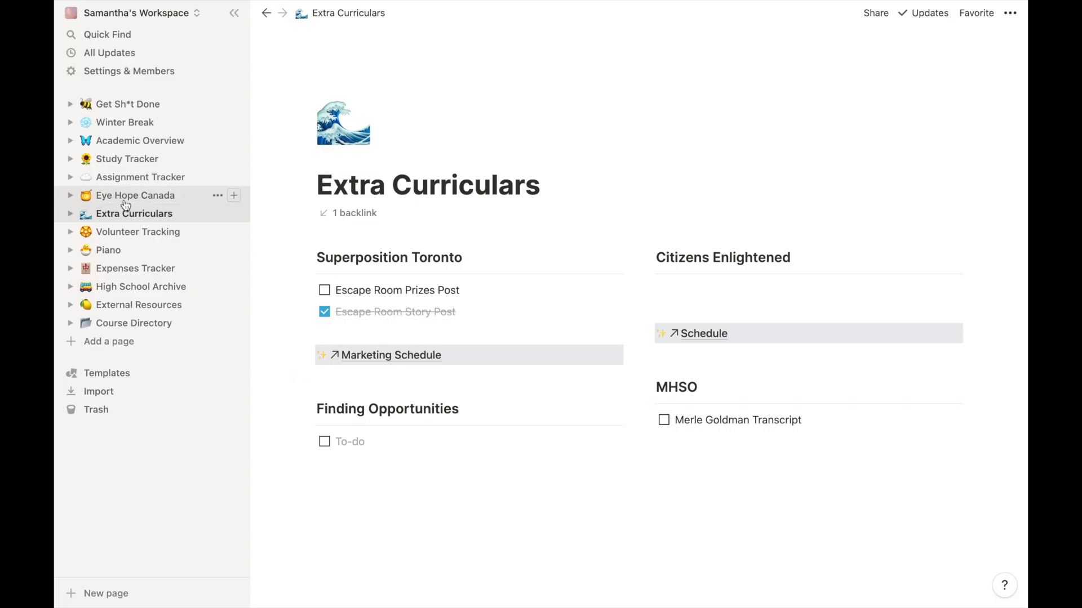
Revisit the Academic Overview page, then go back to Extra Curriculars.
{"action": "left_click", "coordinate": [151, 142]}
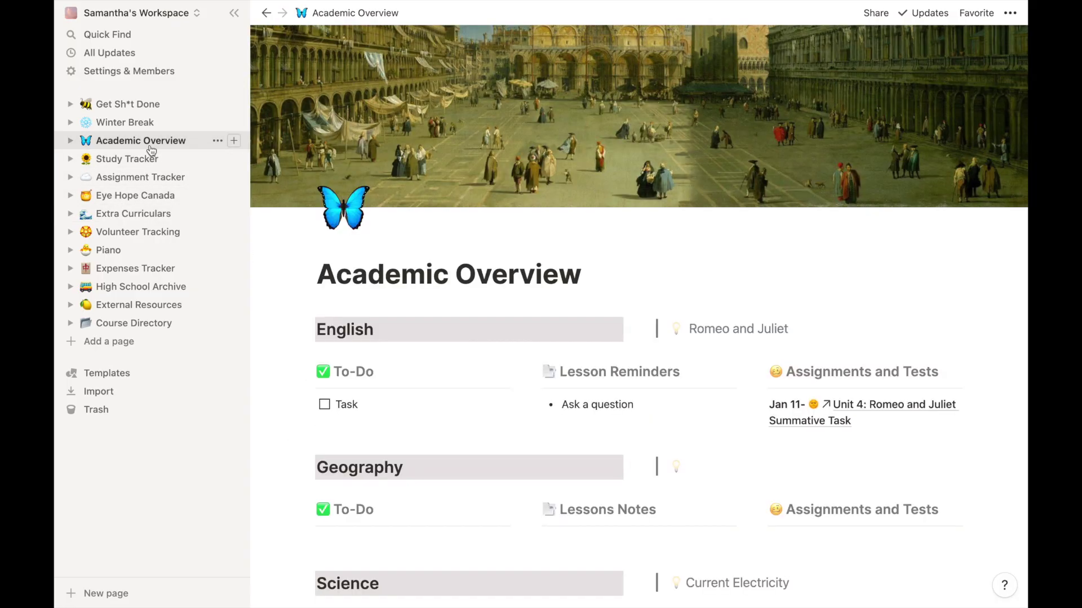
{"action": "left_click", "coordinate": [145, 215]}
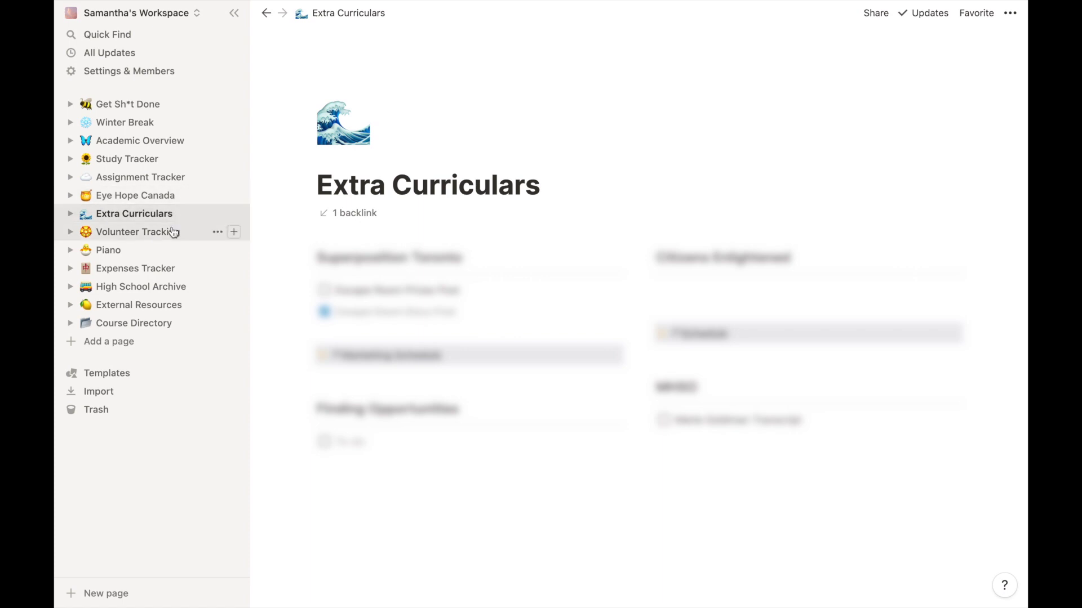
In Expenses Tracker, add a January row named 'Item' with amount 34.
{"action": "left_click", "coordinate": [164, 267]}
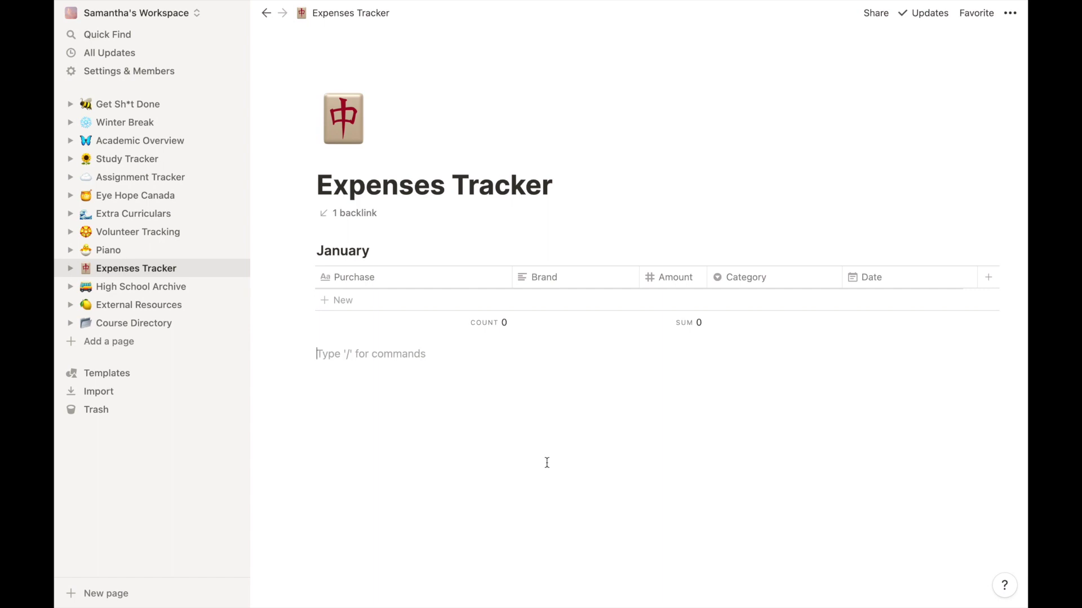
{"action": "left_click", "coordinate": [399, 303]}
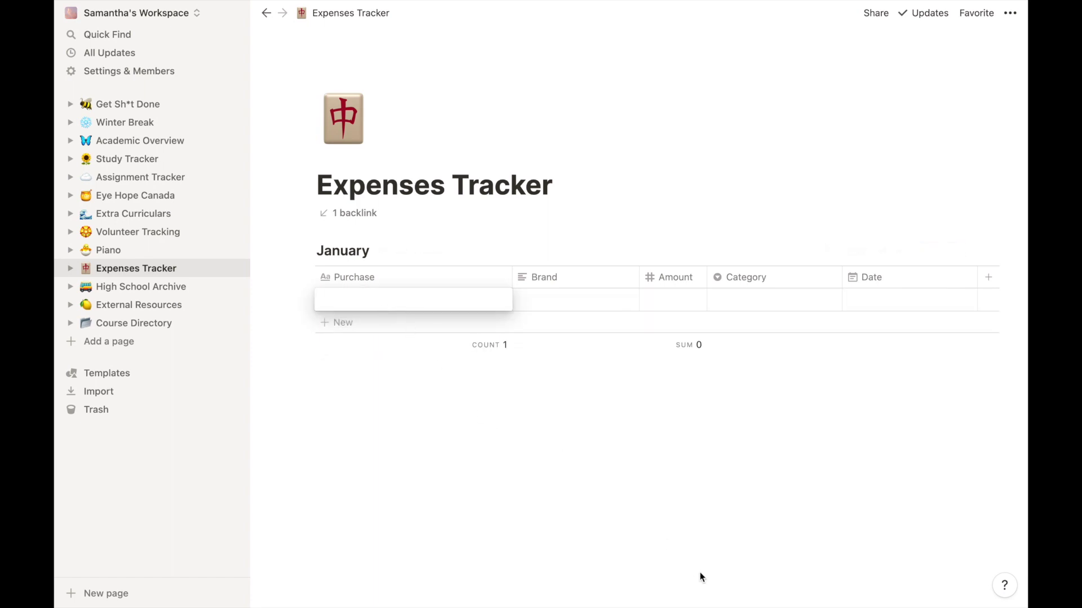
{"action": "left_click", "coordinate": [400, 304]}
{"action": "type", "text": "Item"}
{"action": "key", "text": "Escape"}
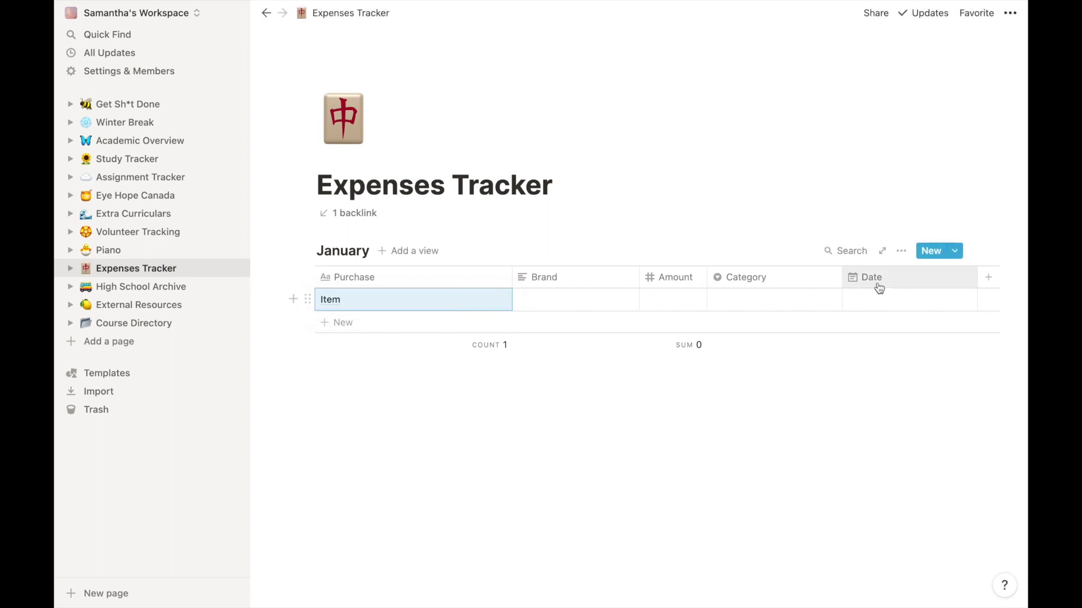
{"action": "left_click", "coordinate": [773, 300]}
{"action": "key", "text": "Escape"}
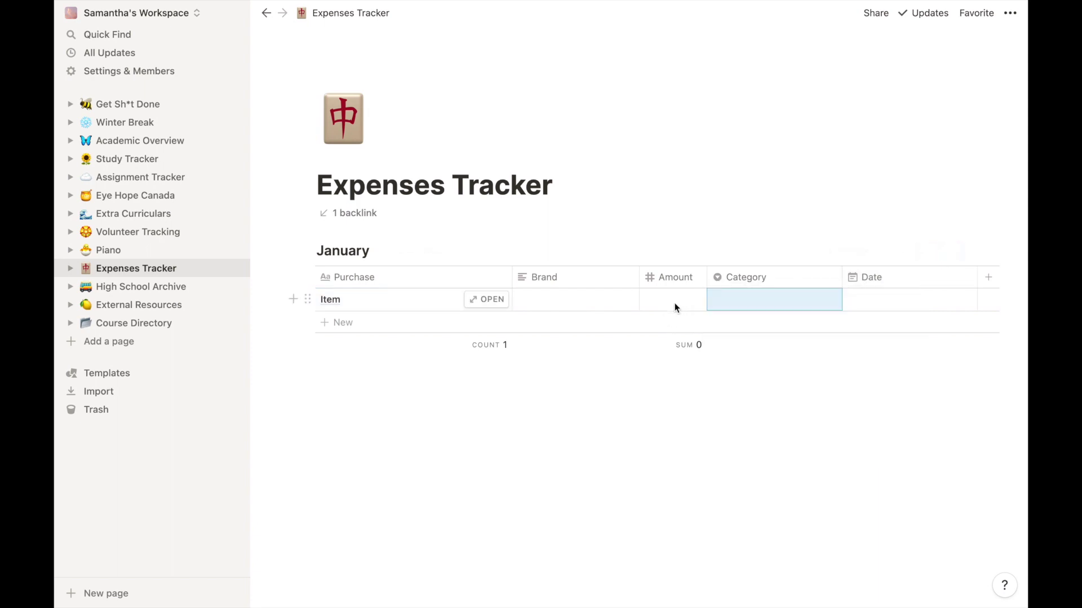
{"action": "left_click", "coordinate": [675, 304]}
{"action": "type", "text": "34"}
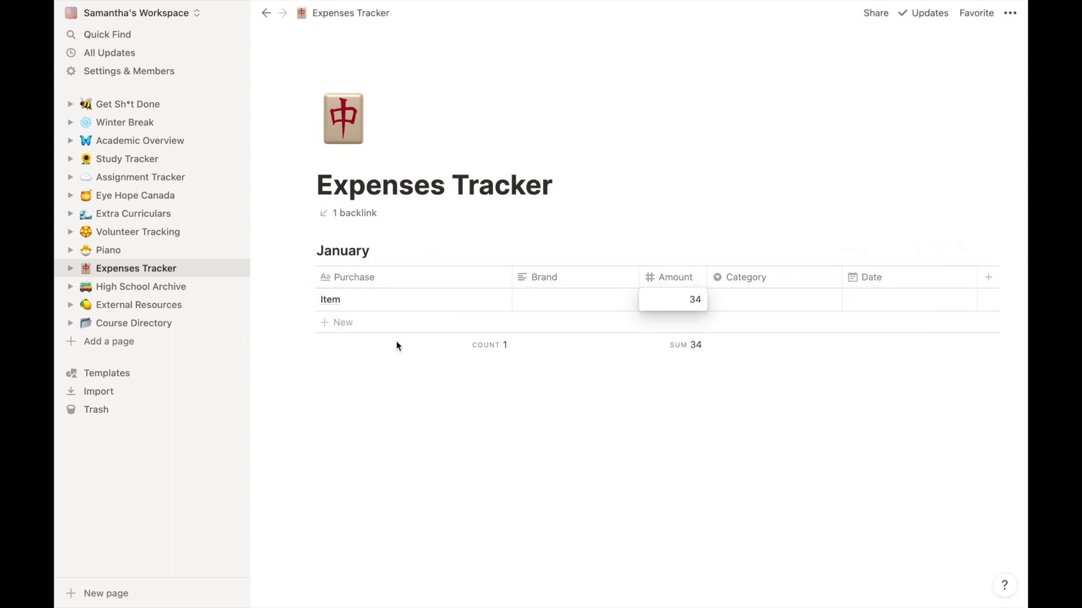
Add two more January rows with amounts 435 and 4234.
{"action": "left_click", "coordinate": [381, 329]}
{"action": "key", "text": "Escape"}
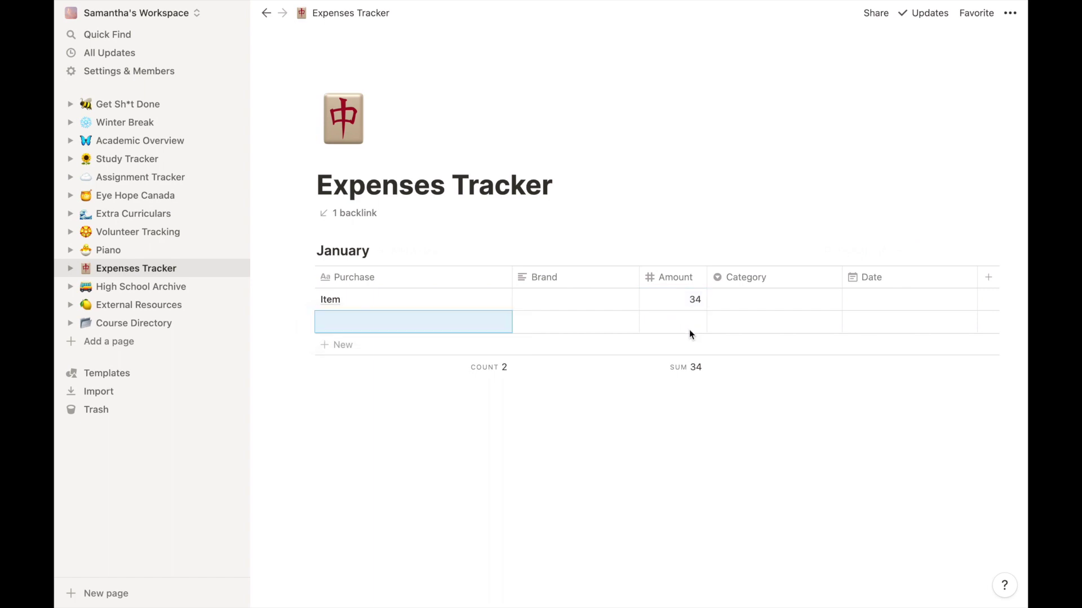
{"action": "left_click", "coordinate": [688, 322]}
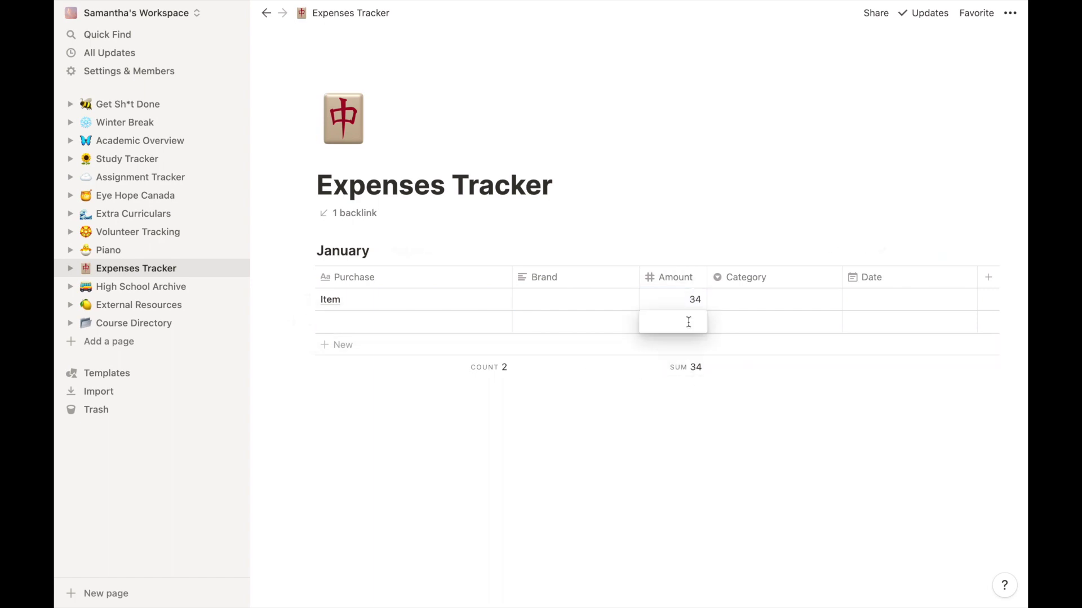
{"action": "type", "text": "435"}
{"action": "key", "text": "Escape"}
{"action": "left_click", "coordinate": [337, 352]}
{"action": "key", "text": "Escape"}
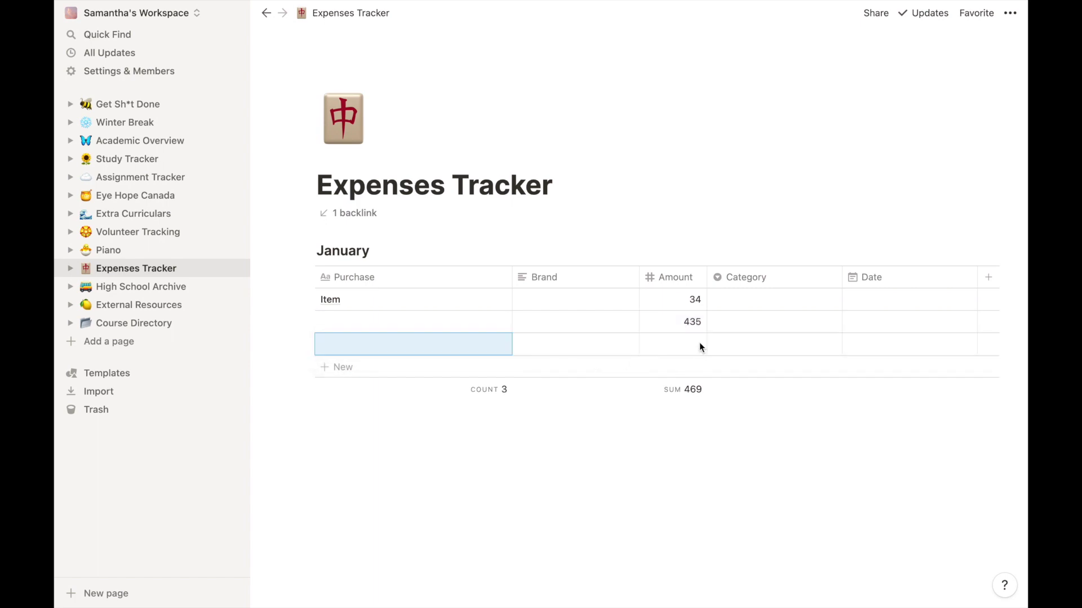
{"action": "left_click", "coordinate": [698, 342]}
{"action": "type", "text": "4234"}
{"action": "key", "text": "Escape"}
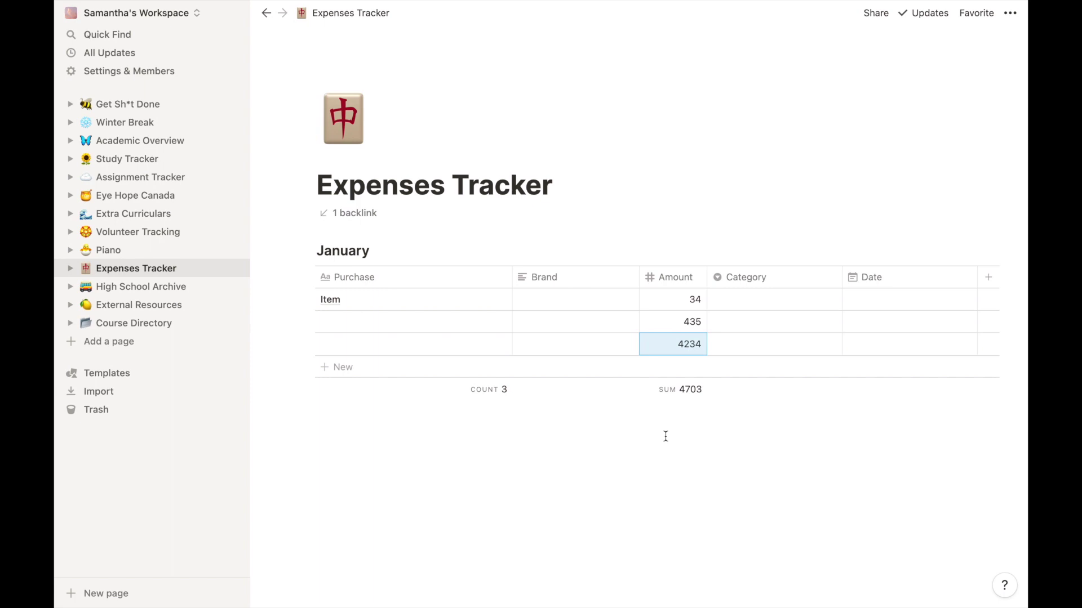
Insert an untitled inline table below the January expenses table using /table.
{"action": "left_click", "coordinate": [465, 406]}
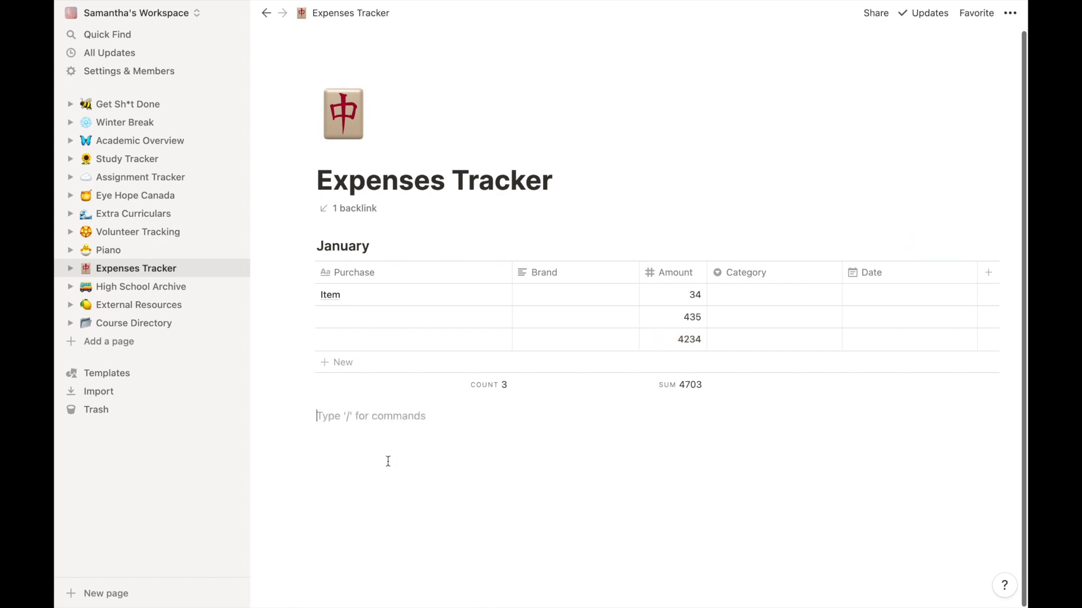
{"action": "type", "text": "/table"}
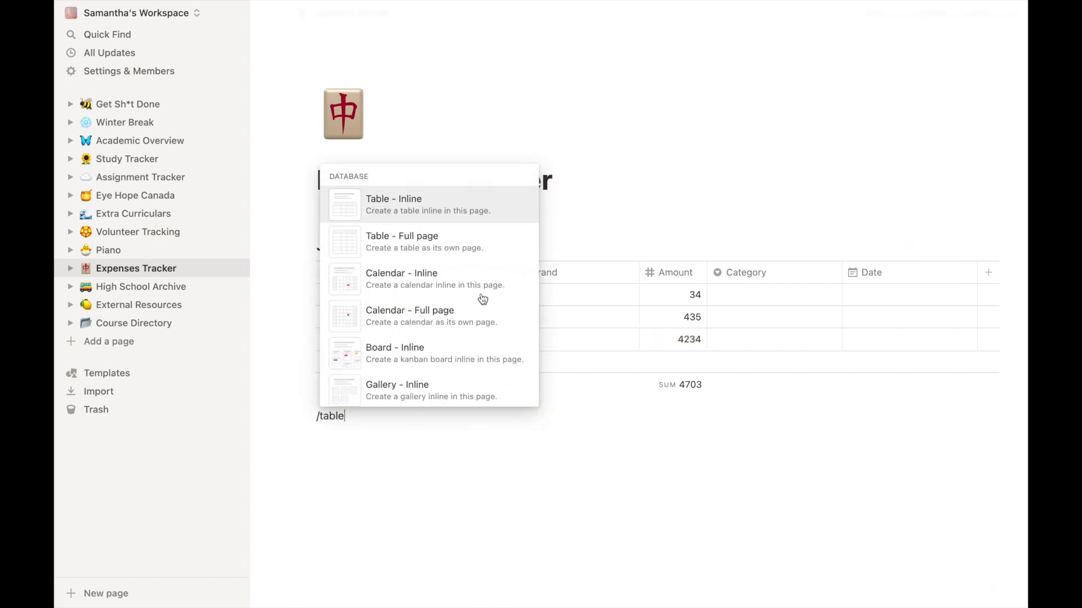
{"action": "left_click", "coordinate": [429, 204]}
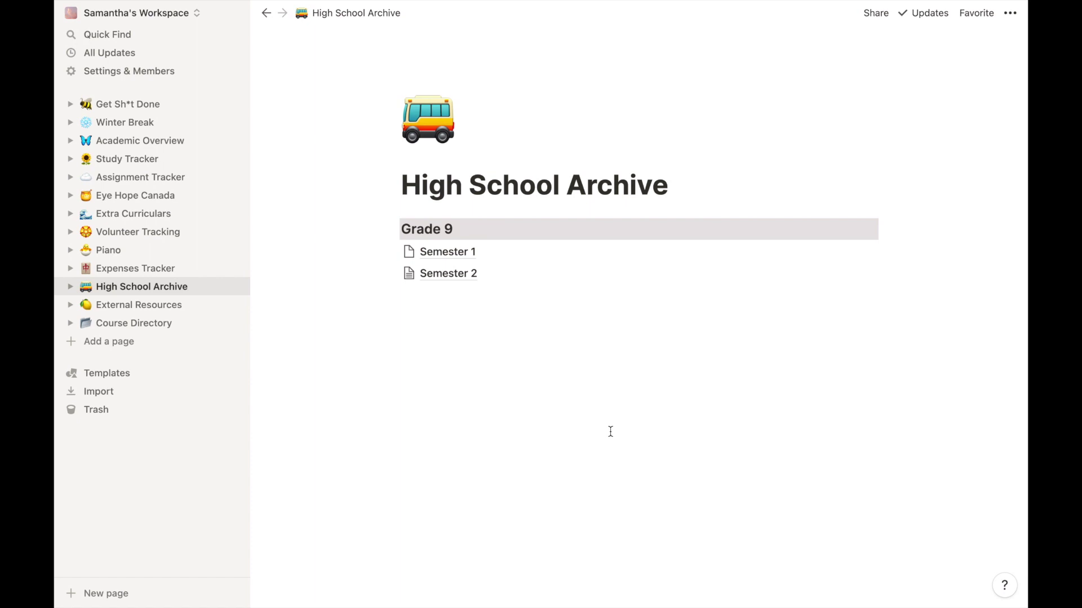
View Semester 1, return to High School Archive, and try moving Winter Break into Semester 1.
{"action": "left_click", "coordinate": [427, 254]}
{"action": "left_click", "coordinate": [350, 15]}
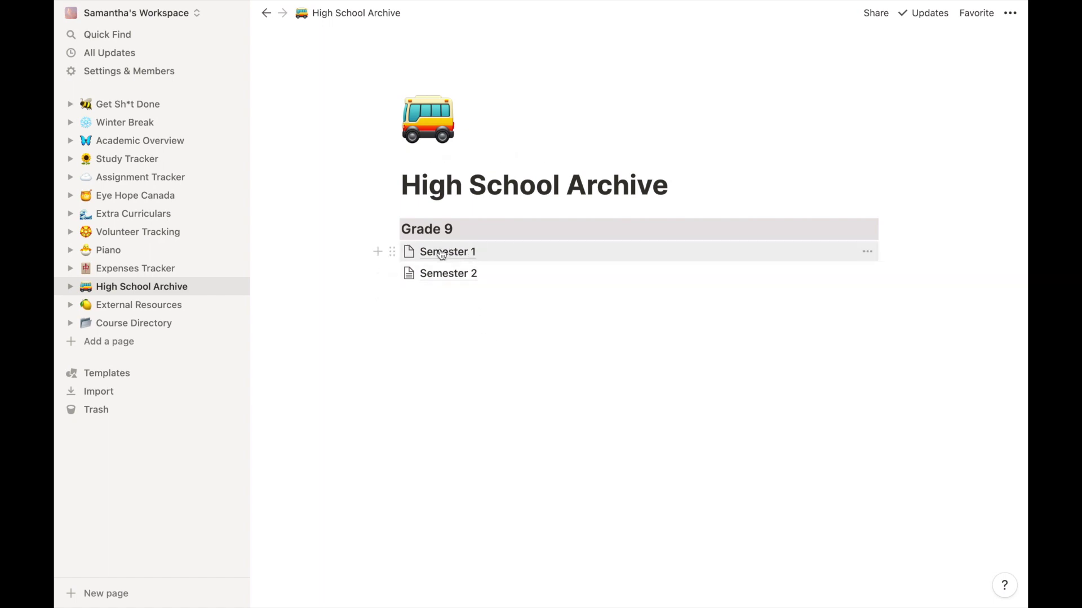
{"action": "left_click_drag", "start_coordinate": [143, 120], "coordinate": [486, 257]}
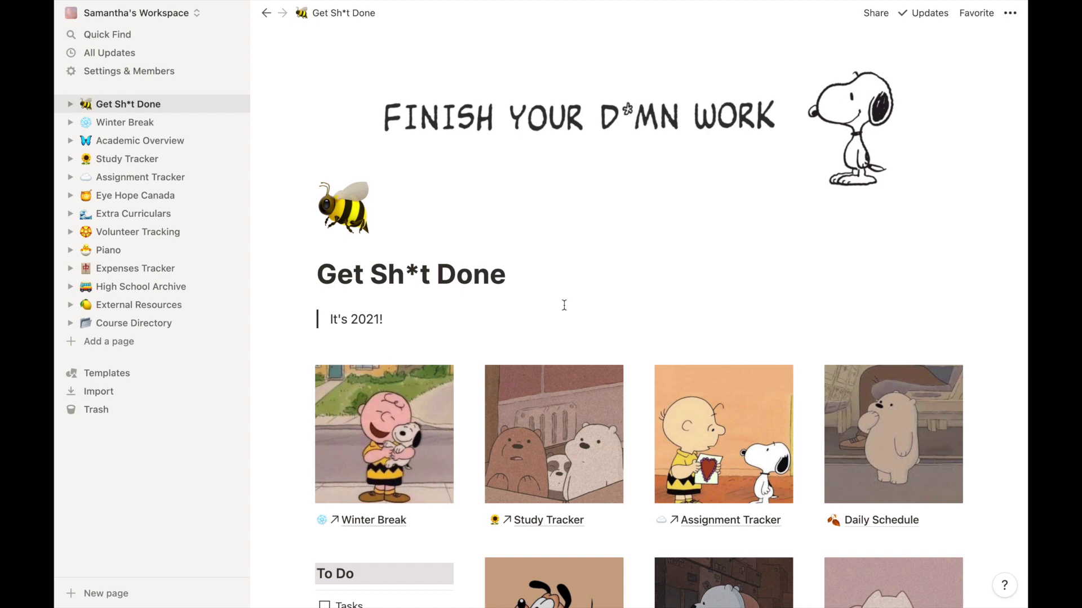
Expand and collapse Academic Overview, then scroll through the Get Sh*t Done dashboard.
{"action": "left_click", "coordinate": [71, 141]}
{"action": "left_click", "coordinate": [71, 142]}
{"action": "scroll", "coordinate": [710, 431], "scroll_direction": "down", "scroll_amount": 3}
{"action": "scroll", "coordinate": [710, 431], "scroll_direction": "down", "scroll_amount": 4}
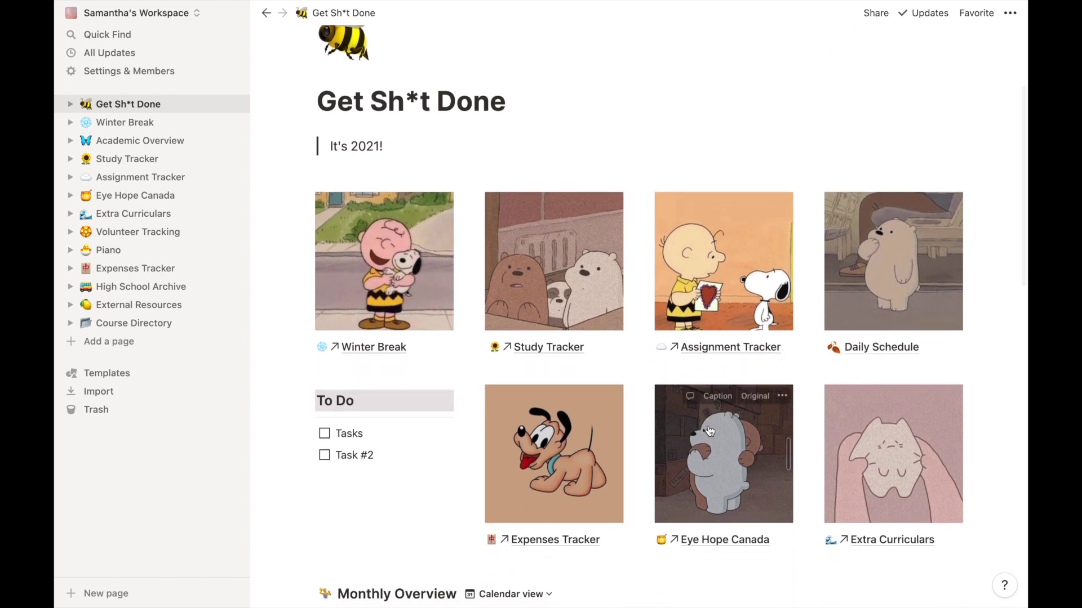
{"action": "scroll", "coordinate": [708, 426], "scroll_direction": "down", "scroll_amount": 2}
{"action": "scroll", "coordinate": [649, 404], "scroll_direction": "down", "scroll_amount": 2}
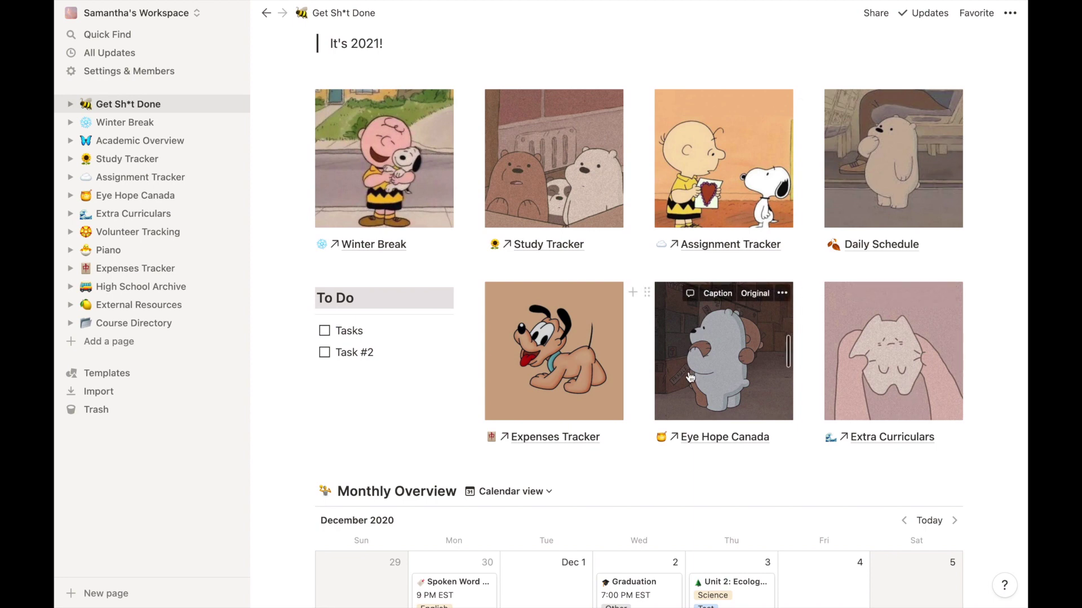
{"action": "left_click", "coordinate": [419, 301]}
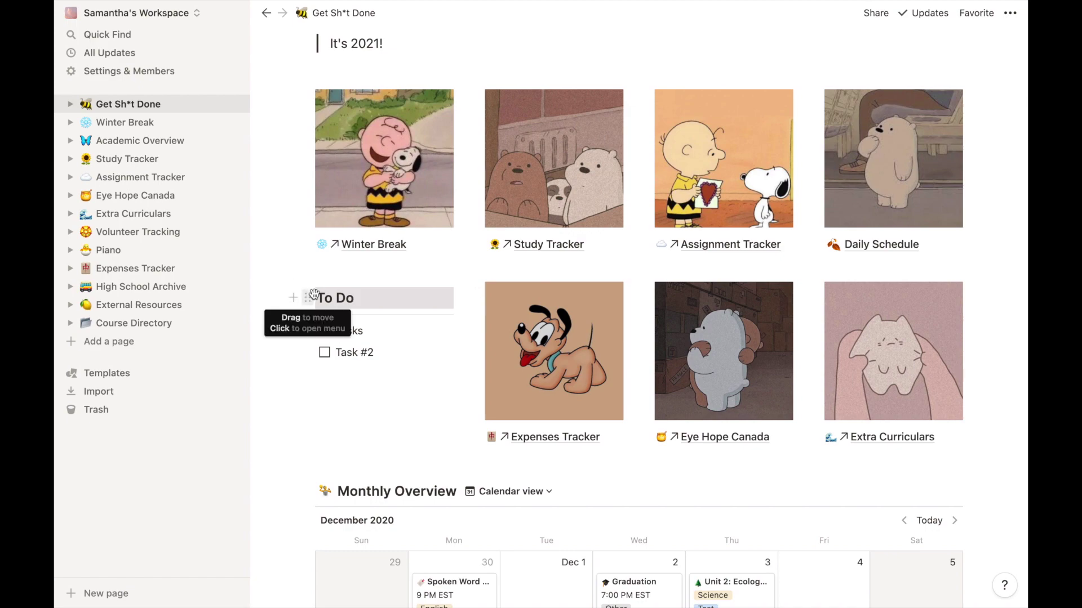
{"action": "scroll", "coordinate": [349, 296], "scroll_direction": "up", "scroll_amount": 1}
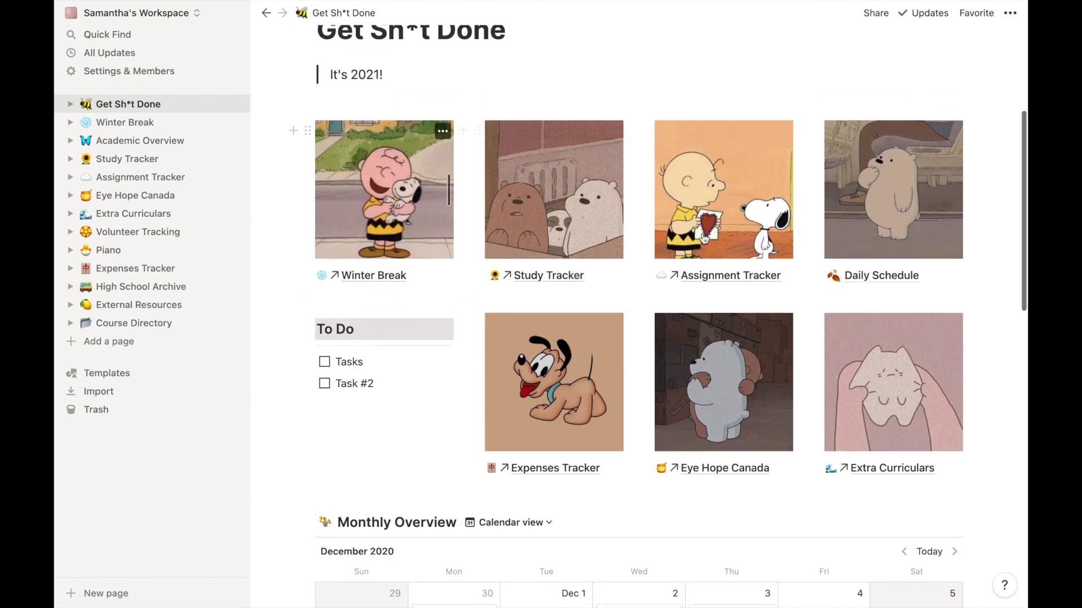
{"action": "scroll", "coordinate": [885, 258], "scroll_direction": "up", "scroll_amount": 5}
{"action": "scroll", "coordinate": [930, 493], "scroll_direction": "down", "scroll_amount": 3}
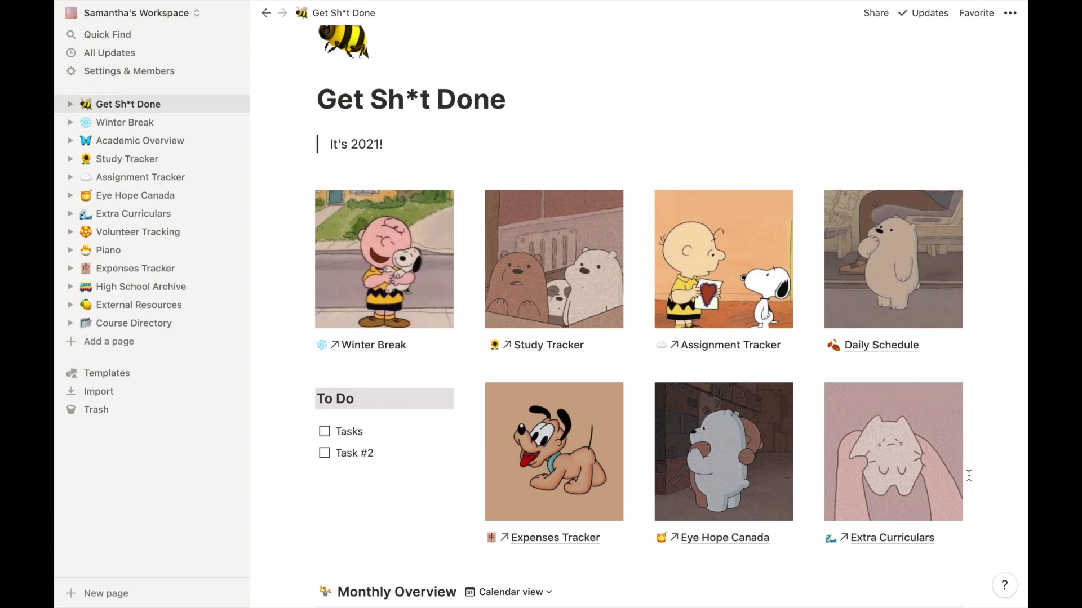
{"action": "mouse_move", "coordinate": [388, 275]}
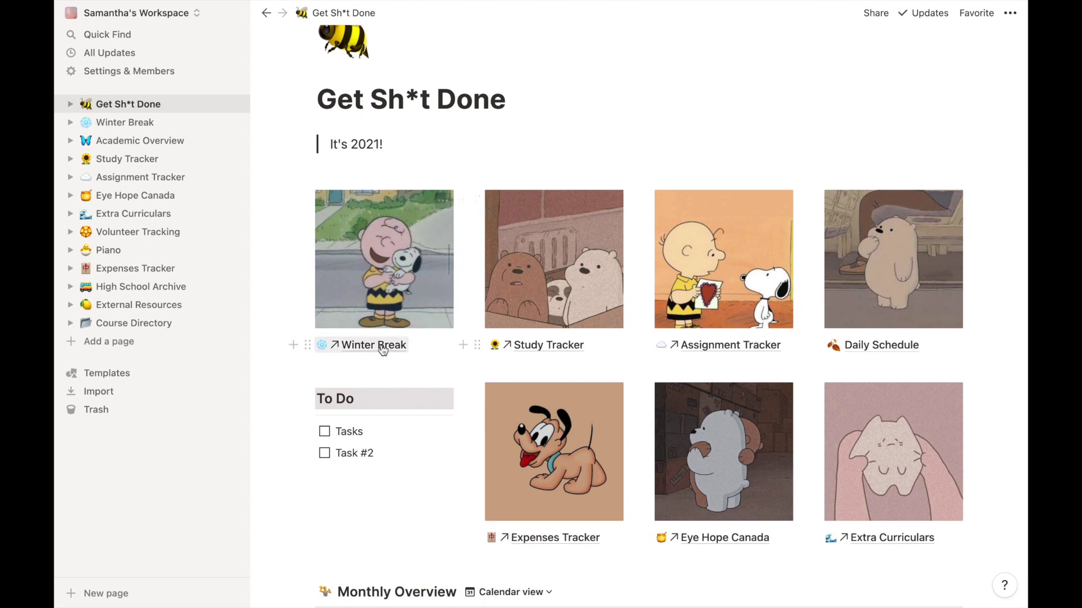
{"action": "scroll", "coordinate": [350, 345], "scroll_direction": "down", "scroll_amount": 1}
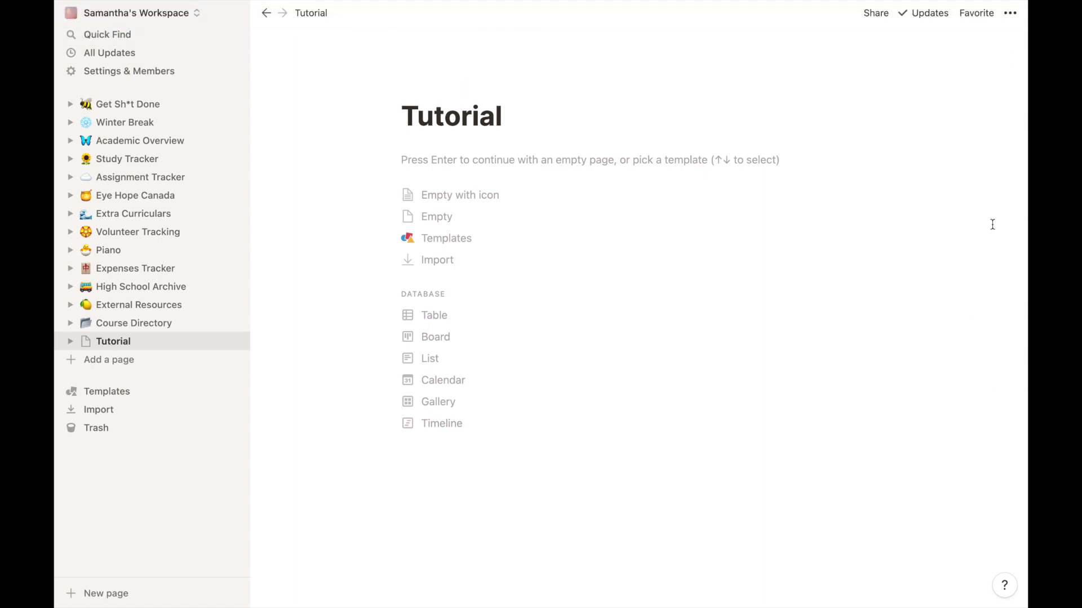
Show the Tutorial page's menu of font style, small text and full width options.
{"action": "left_click", "coordinate": [1008, 13]}
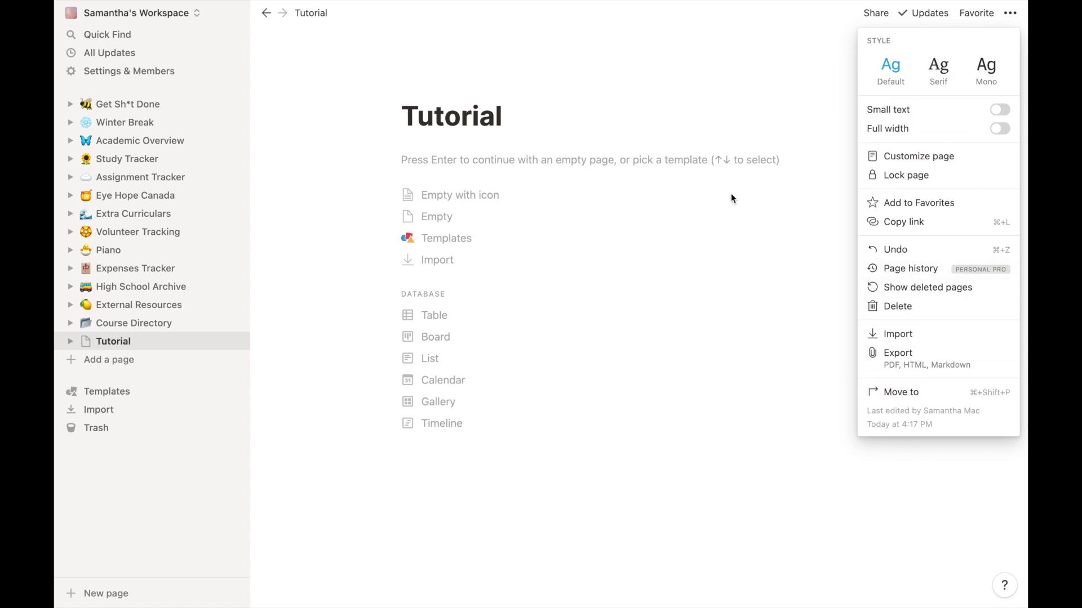
Make the Tutorial page full width with a microphone icon and a wintry village cover.
{"action": "left_click", "coordinate": [998, 129]}
{"action": "left_click", "coordinate": [486, 179]}
{"action": "left_click", "coordinate": [375, 195]}
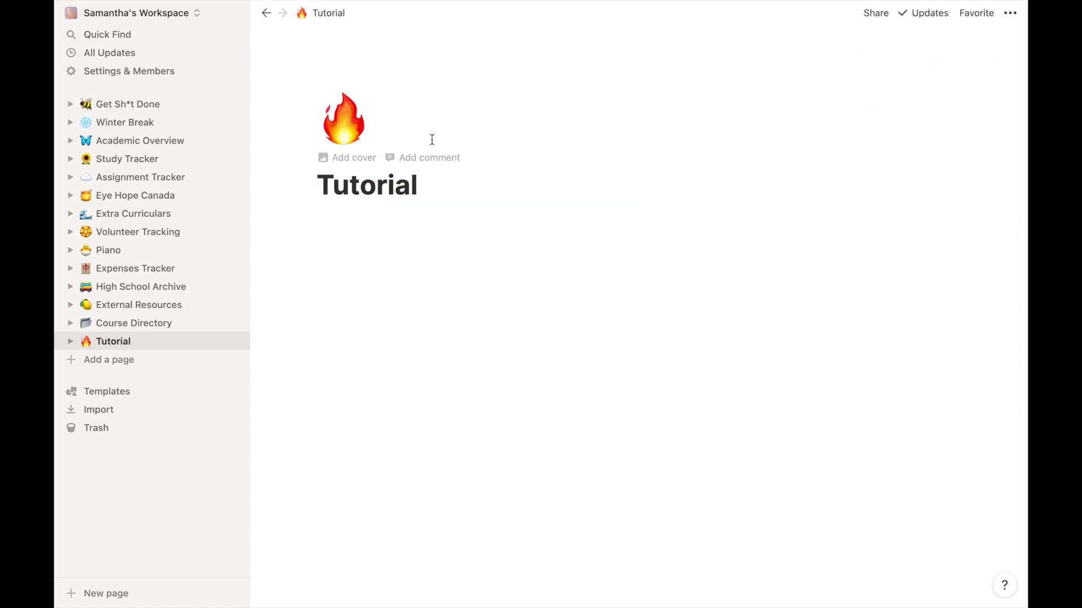
{"action": "key", "text": "super+z"}
{"action": "left_click", "coordinate": [343, 90]}
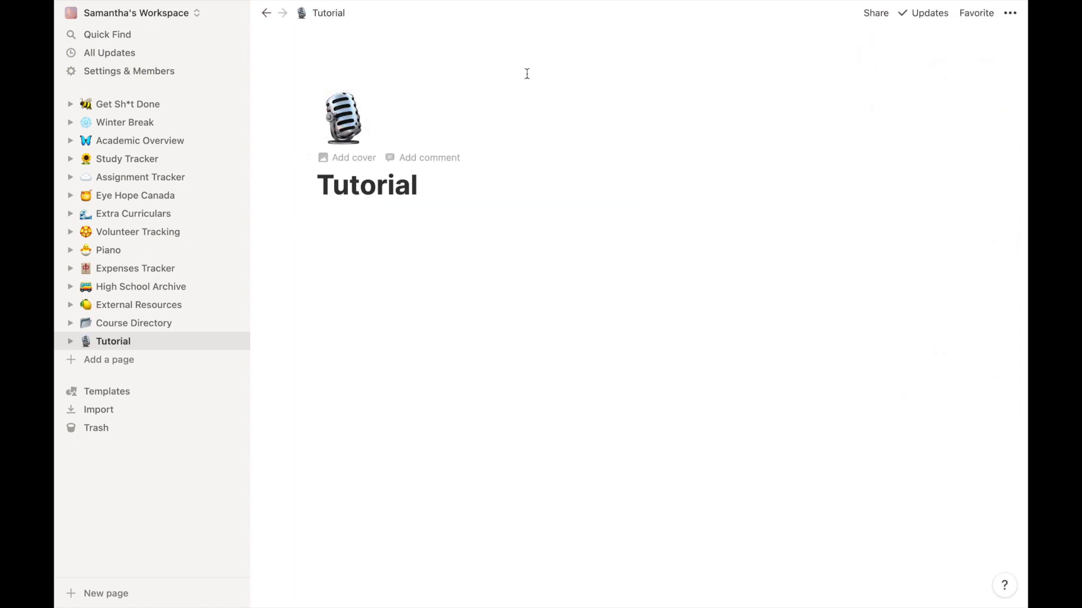
{"action": "left_click", "coordinate": [325, 158]}
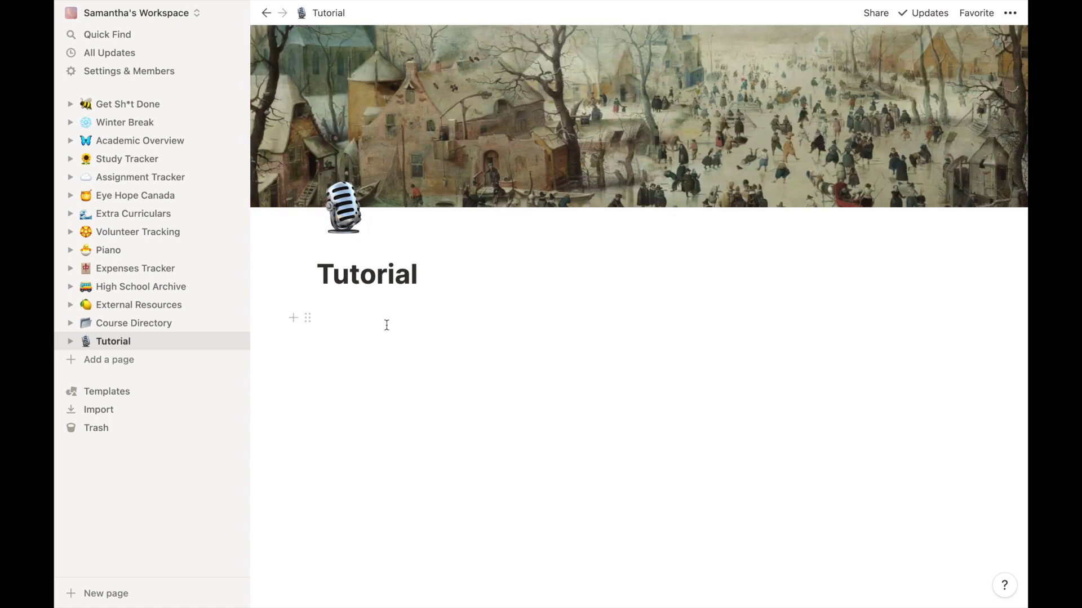
Type / in an empty block under the title and browse the block list.
{"action": "left_click", "coordinate": [386, 325]}
{"action": "type", "text": "/"}
{"action": "scroll", "coordinate": [422, 425], "scroll_direction": "down", "scroll_amount": 2}
{"action": "scroll", "coordinate": [427, 425], "scroll_direction": "up", "scroll_amount": 2}
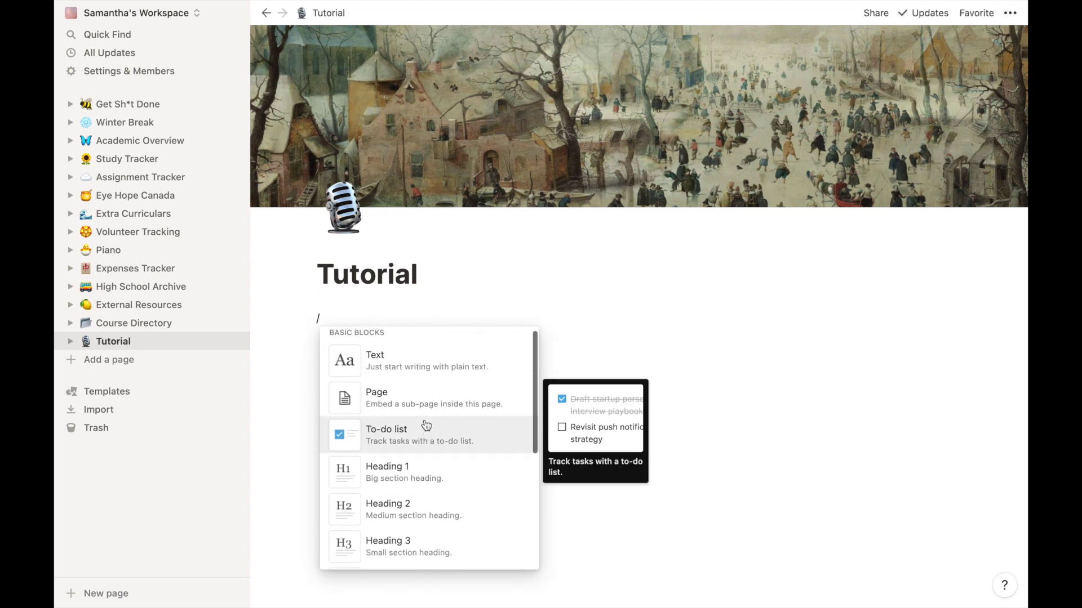
{"action": "scroll", "coordinate": [426, 424], "scroll_direction": "down", "scroll_amount": 5}
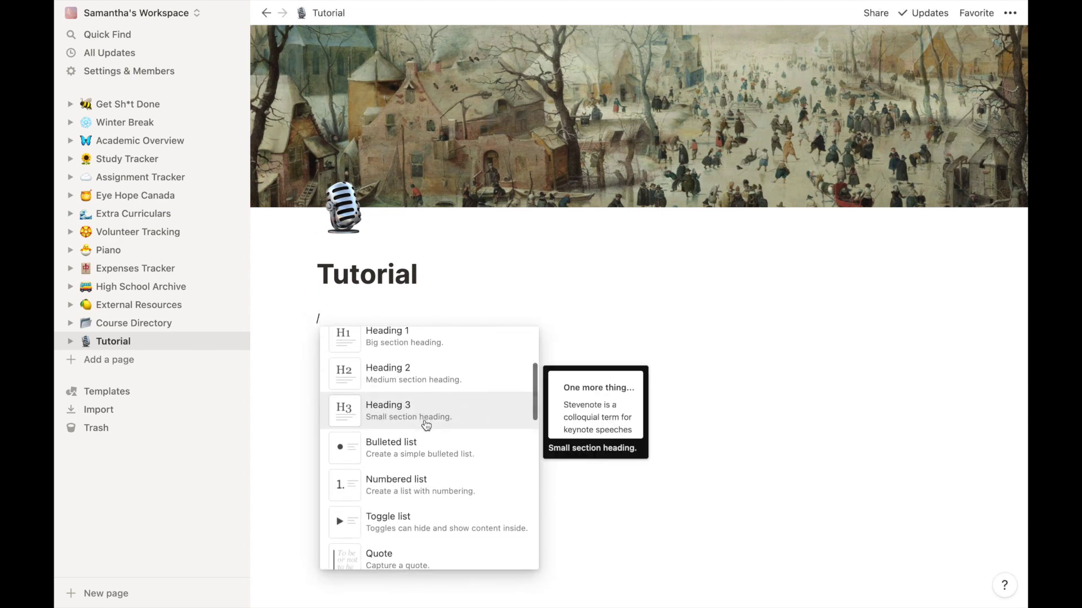
{"action": "scroll", "coordinate": [426, 425], "scroll_direction": "down", "scroll_amount": 4}
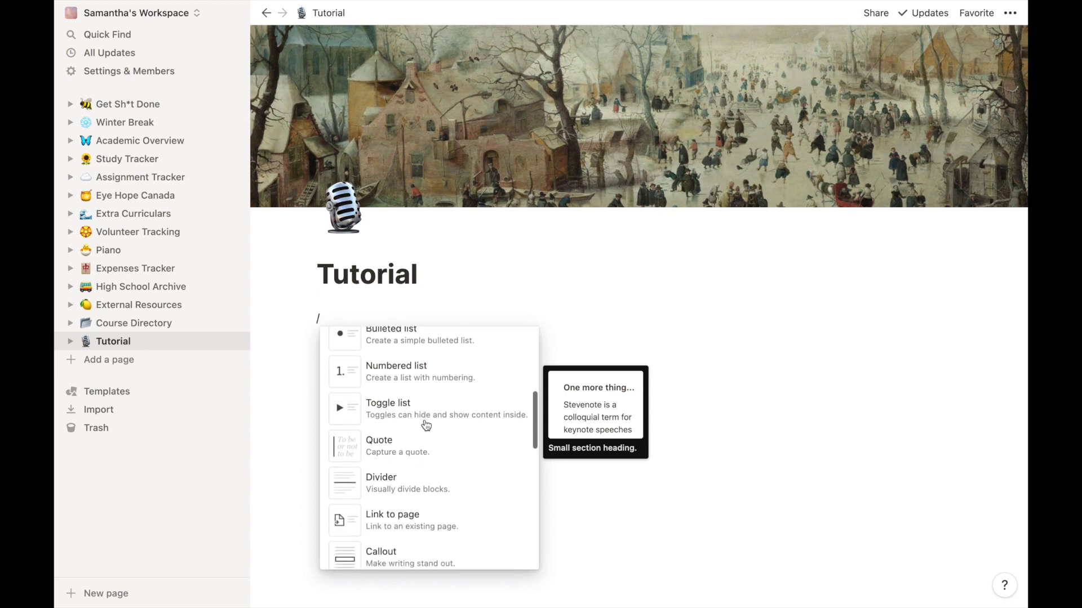
{"action": "scroll", "coordinate": [426, 425], "scroll_direction": "down", "scroll_amount": 15}
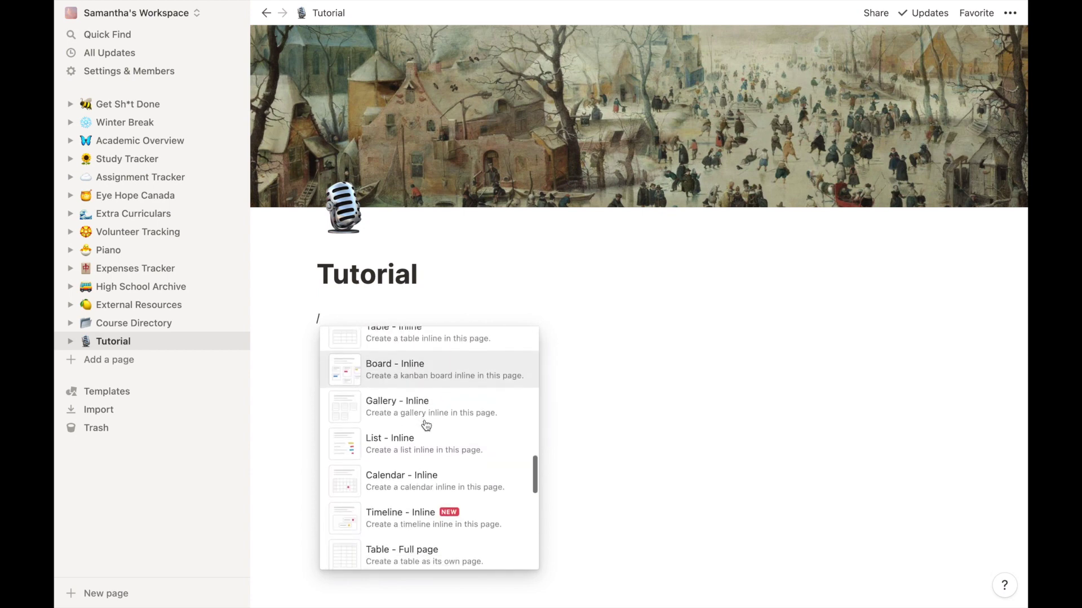
{"action": "scroll", "coordinate": [426, 424], "scroll_direction": "down", "scroll_amount": 3}
{"action": "scroll", "coordinate": [427, 425], "scroll_direction": "up", "scroll_amount": 3}
{"action": "scroll", "coordinate": [426, 425], "scroll_direction": "up", "scroll_amount": 3}
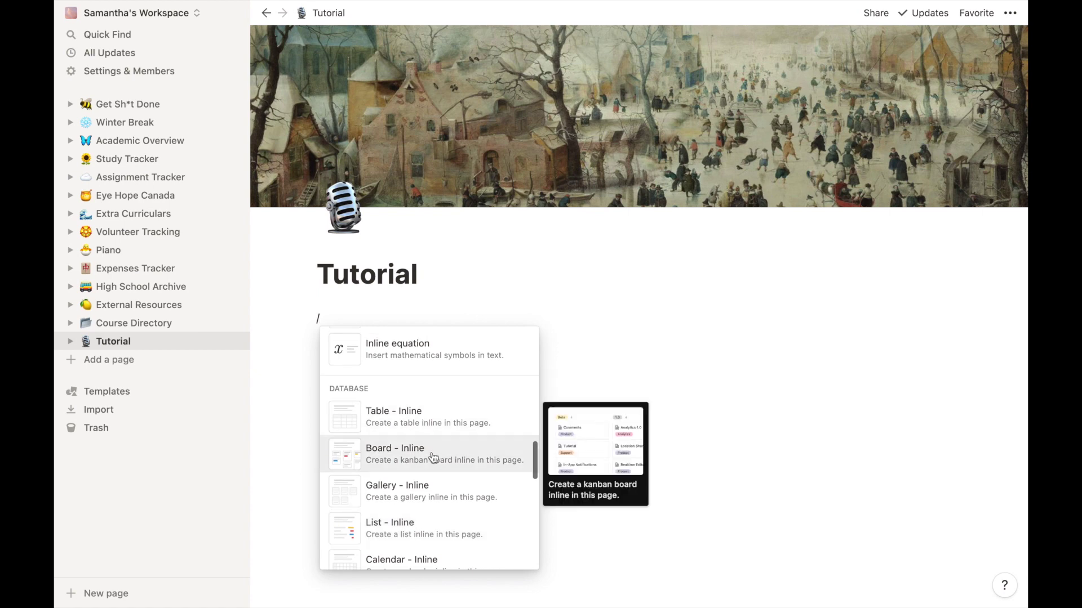
{"action": "scroll", "coordinate": [433, 459], "scroll_direction": "down", "scroll_amount": 1}
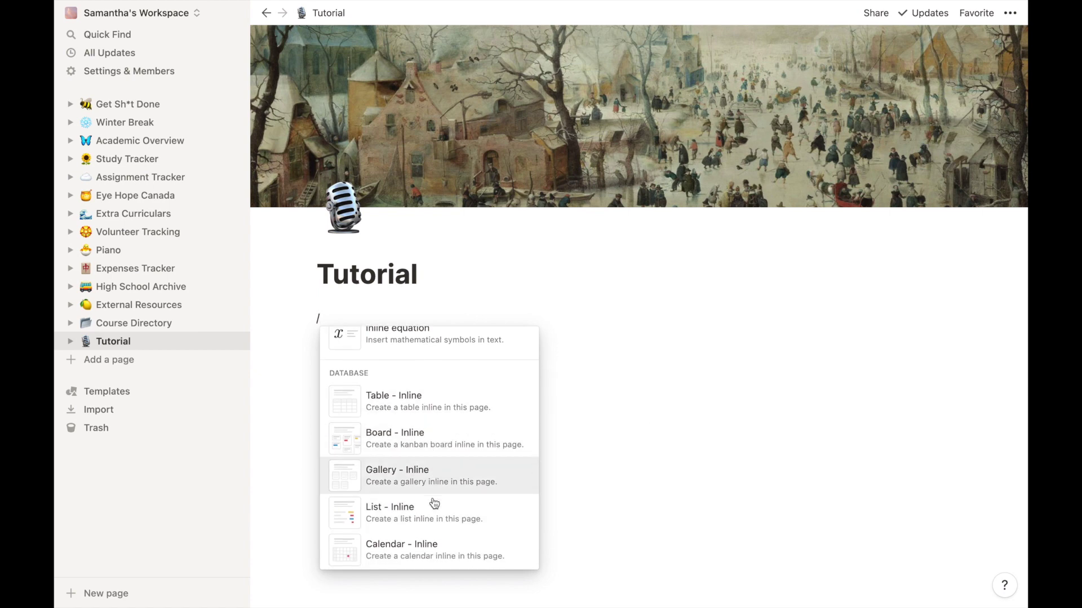
{"action": "mouse_move", "coordinate": [433, 504]}
{"action": "scroll", "coordinate": [433, 505], "scroll_direction": "down", "scroll_amount": 2}
{"action": "scroll", "coordinate": [434, 504], "scroll_direction": "up", "scroll_amount": 2}
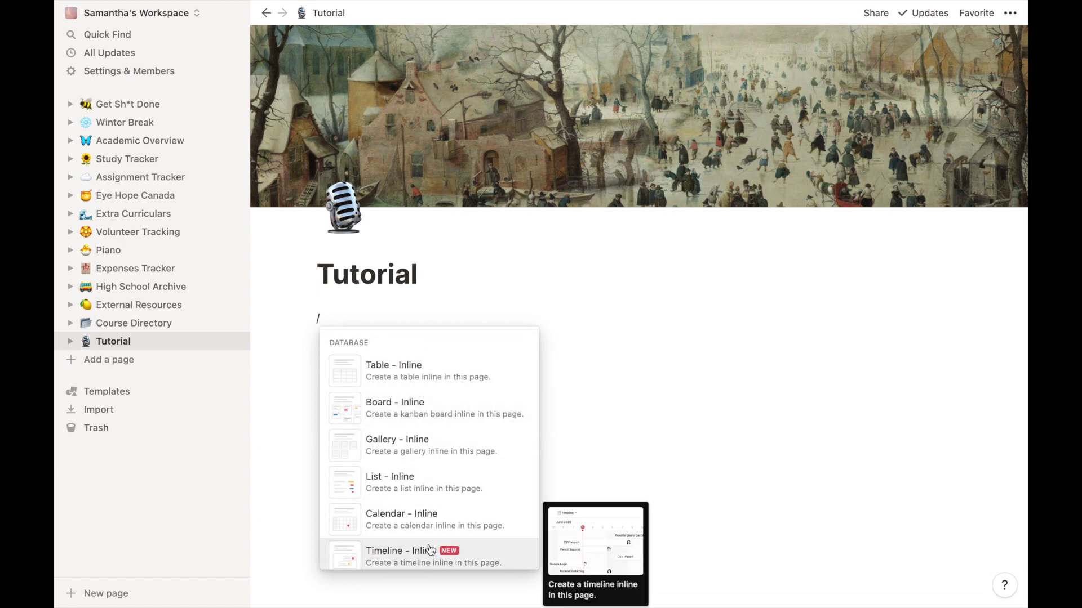
{"action": "mouse_move", "coordinate": [431, 537]}
{"action": "scroll", "coordinate": [432, 541], "scroll_direction": "down", "scroll_amount": 1}
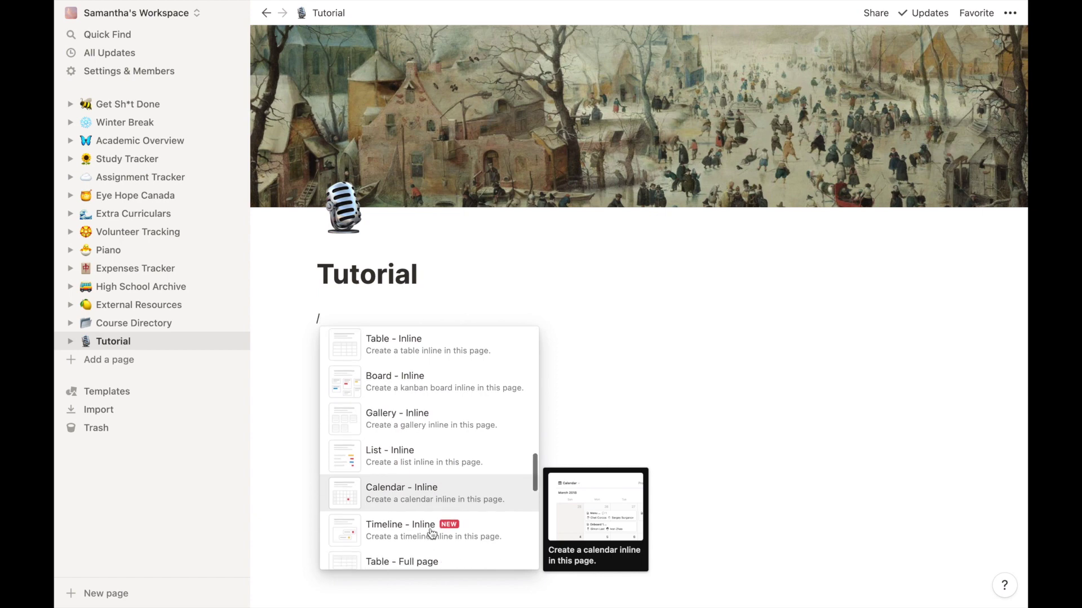
{"action": "left_click", "coordinate": [415, 389]}
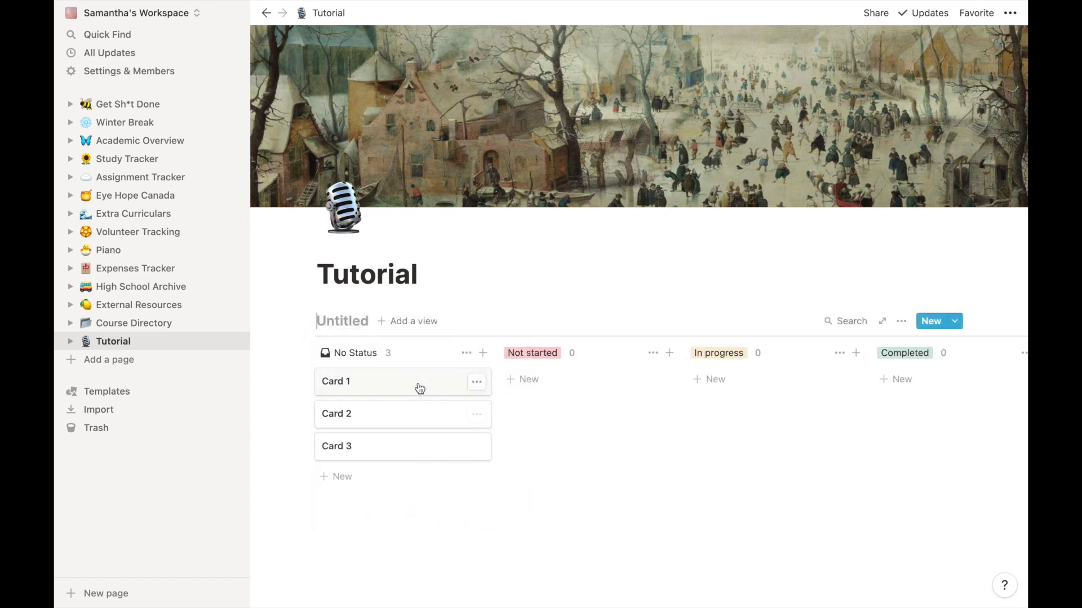
{"action": "left_click_drag", "start_coordinate": [418, 387], "coordinate": [546, 388]}
{"action": "left_click", "coordinate": [426, 512]}
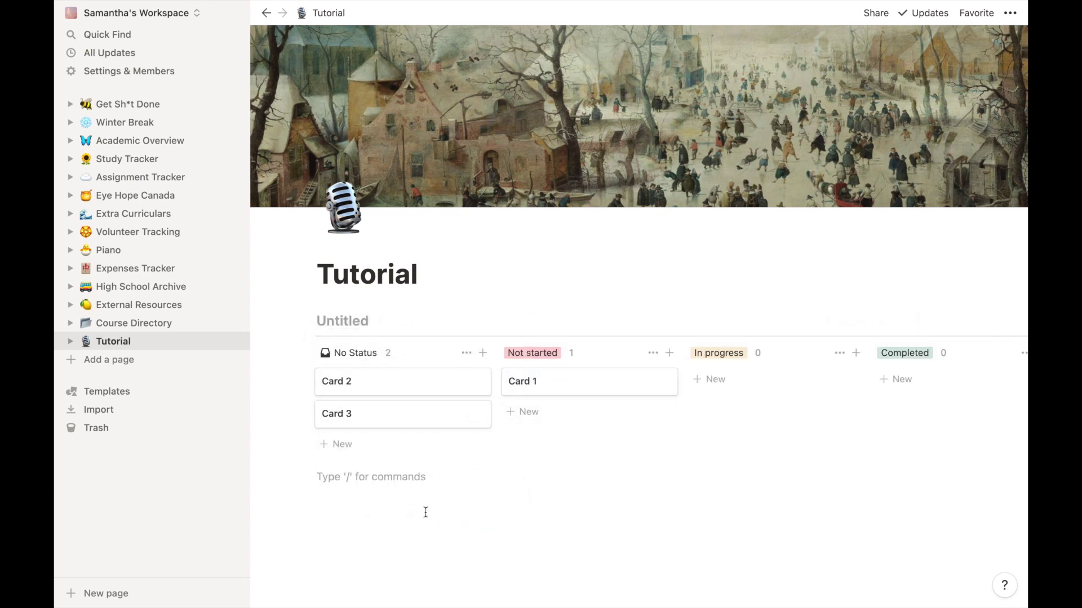
{"action": "type", "text": "/gall"}
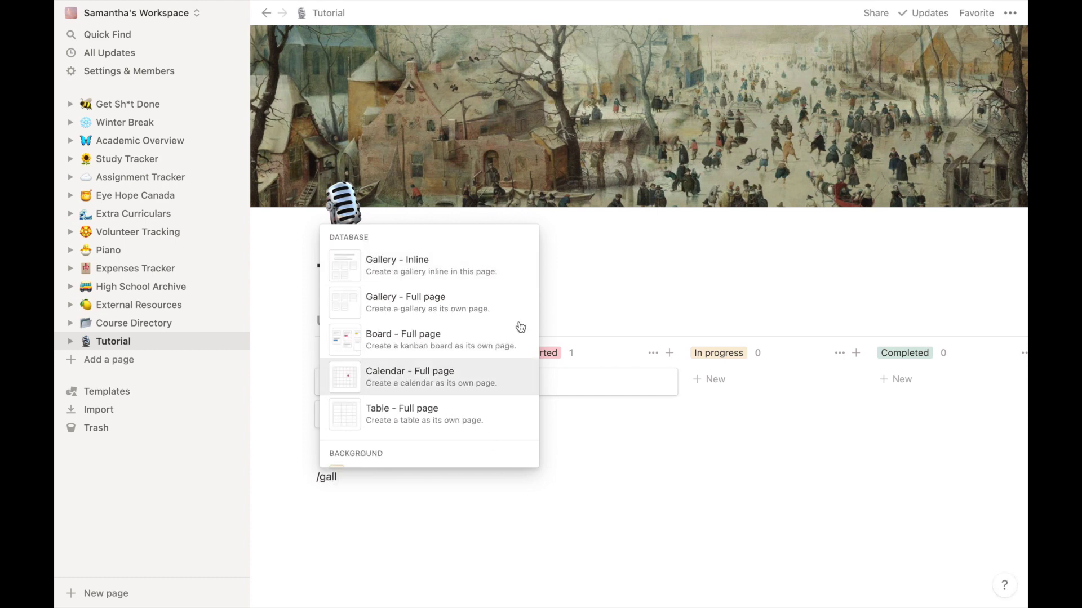
{"action": "left_click", "coordinate": [472, 275]}
{"action": "scroll", "coordinate": [502, 413], "scroll_direction": "down", "scroll_amount": 4}
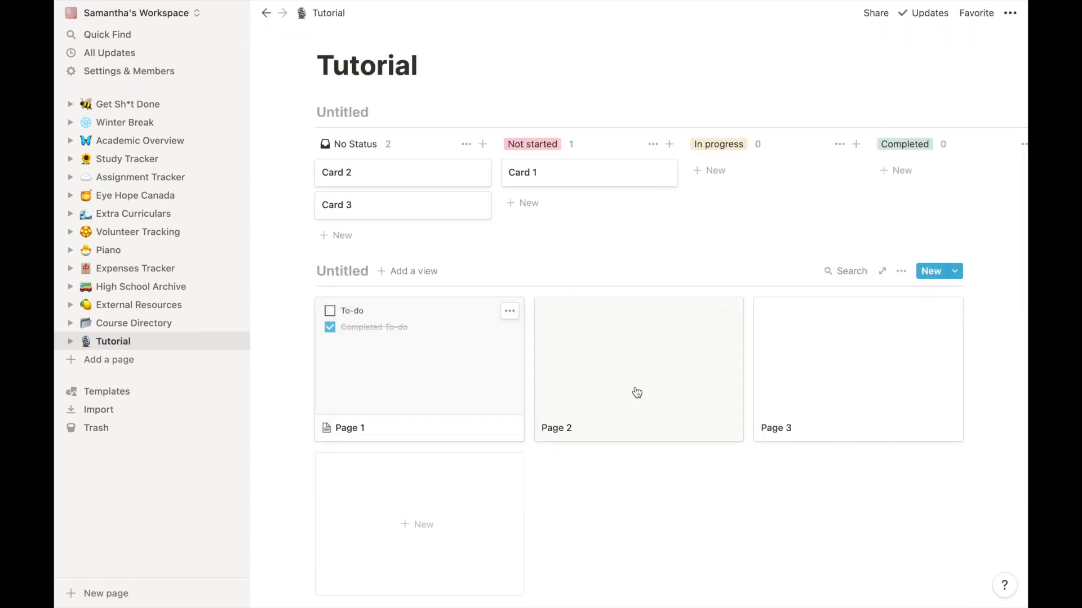
{"action": "left_click", "coordinate": [736, 555]}
{"action": "key", "text": "BackSpace"}
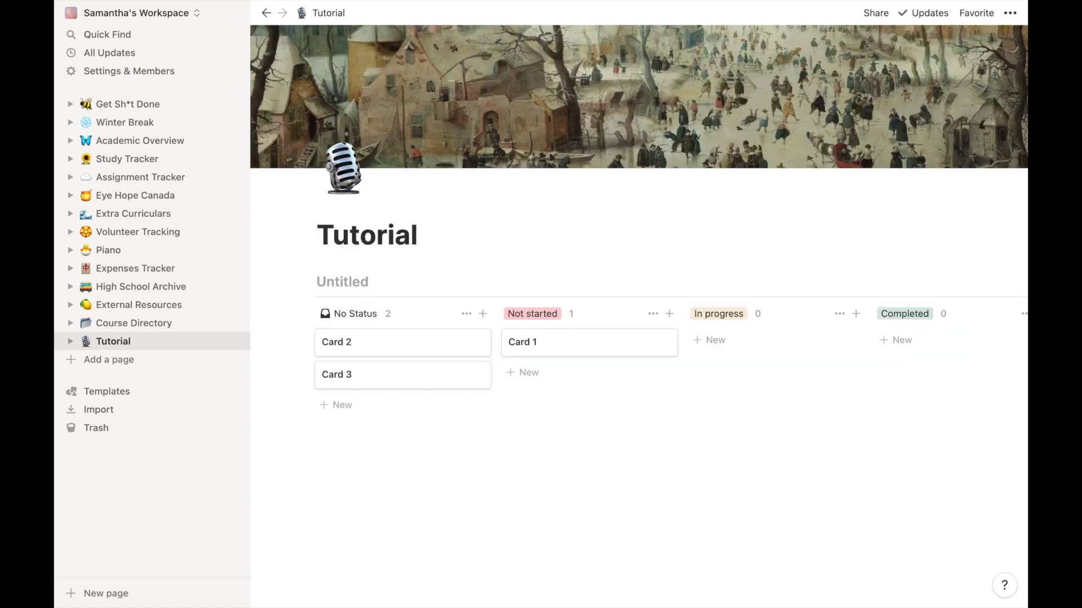
Delete the board and add a Heading 3 block reading 'Heading'.
{"action": "key", "text": "BackSpace"}
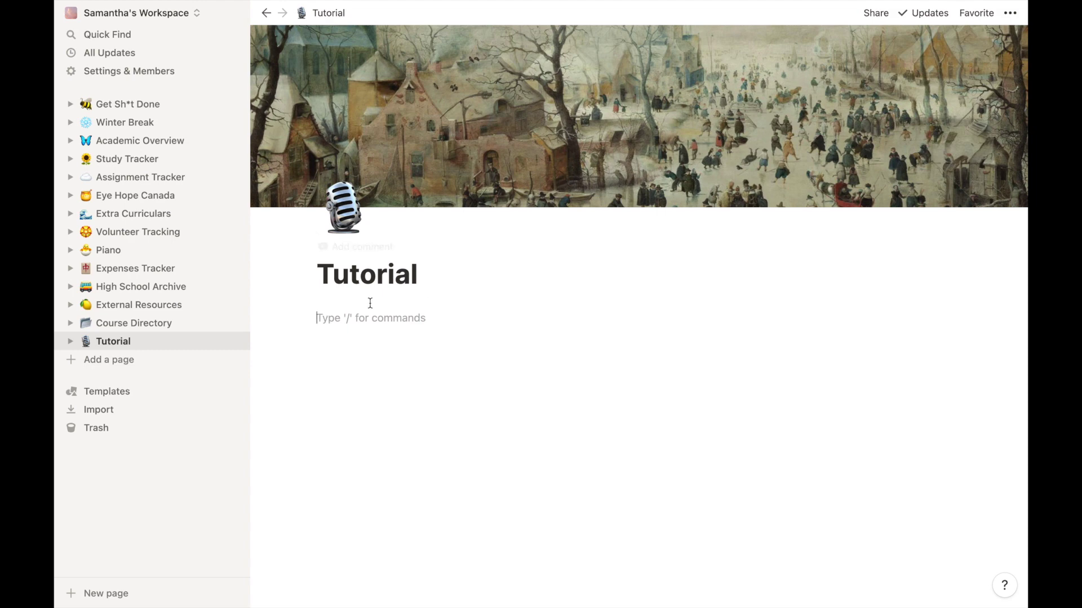
{"action": "type", "text": "/"}
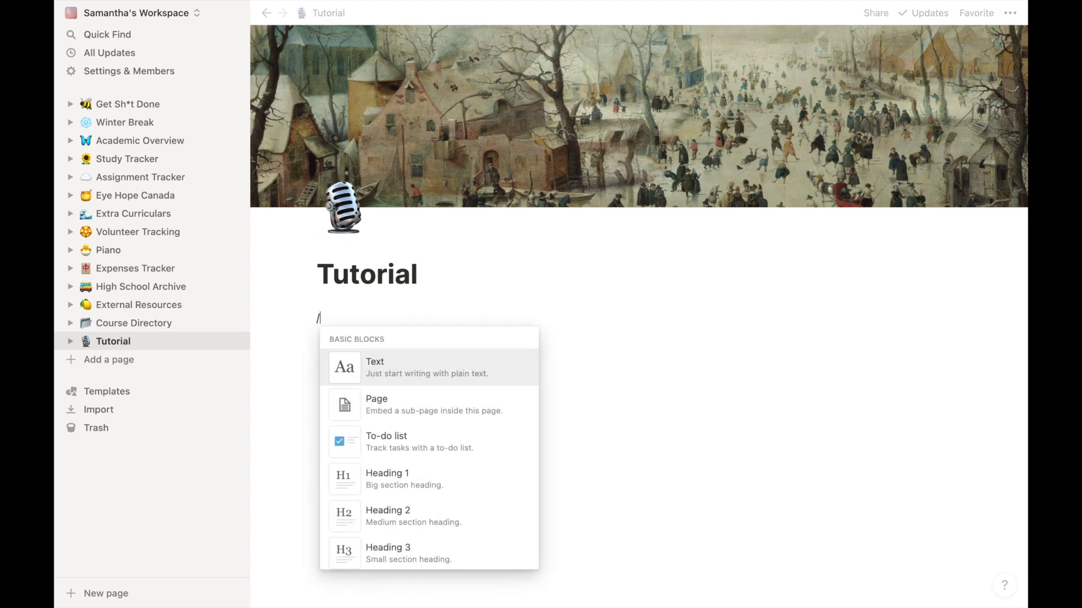
{"action": "type", "text": "3"}
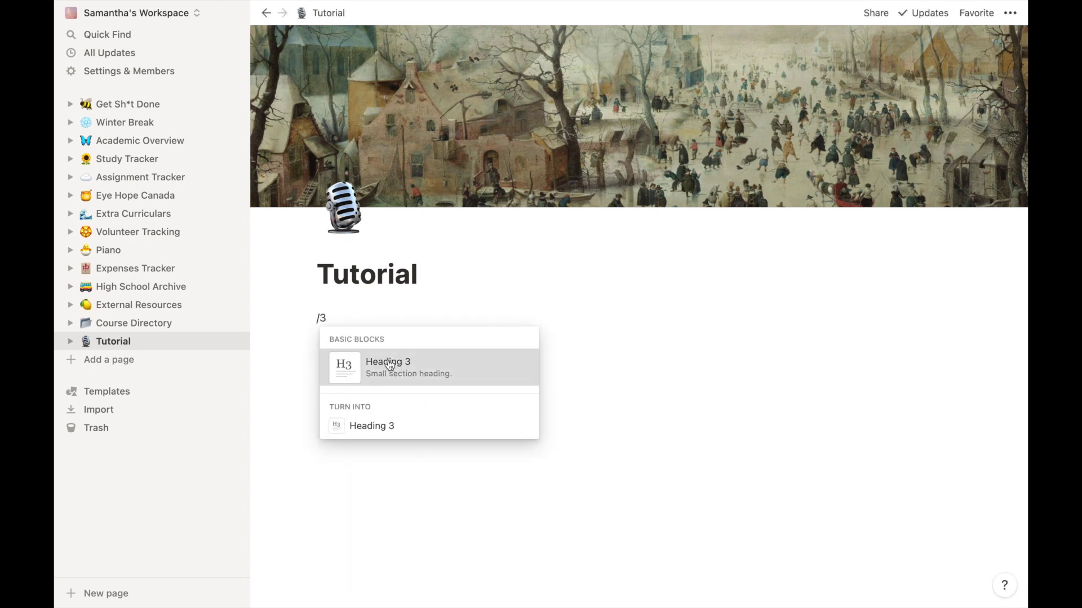
{"action": "left_click", "coordinate": [374, 353]}
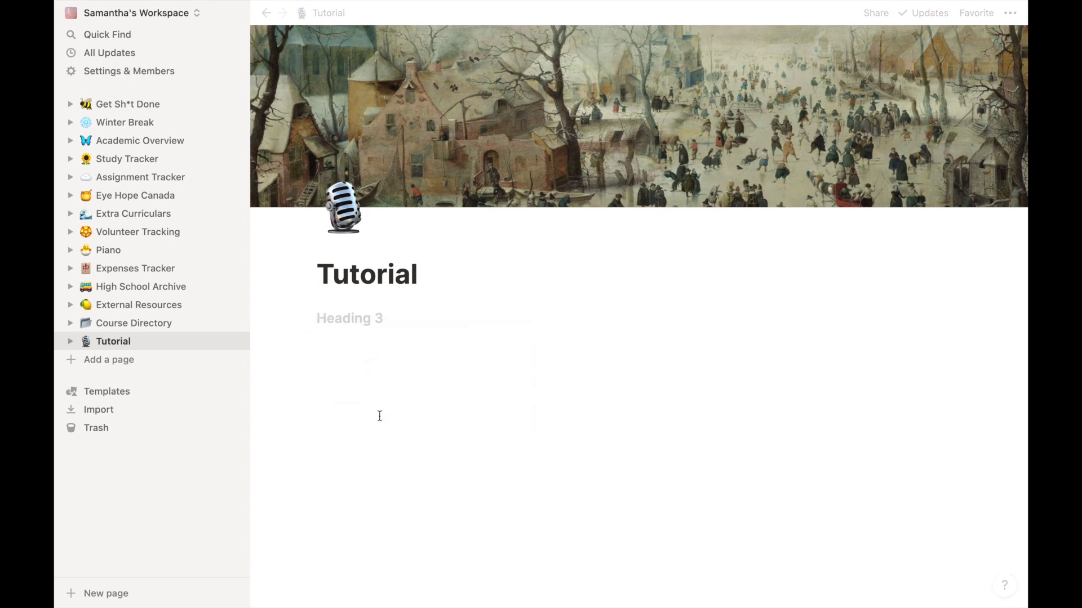
{"action": "type", "text": "Heading"}
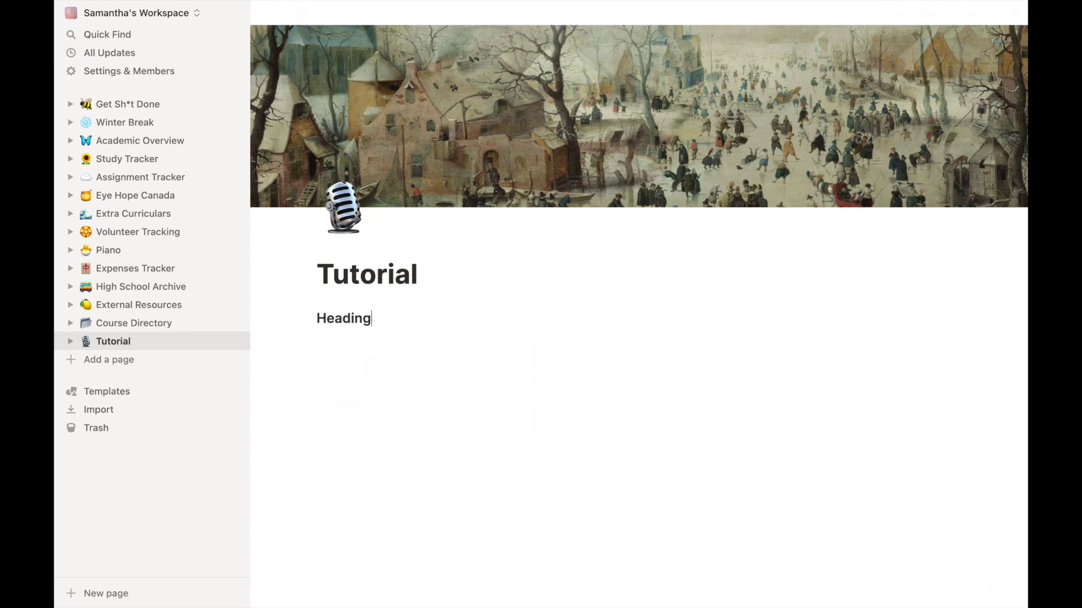
{"action": "type", "text": "/"}
Give the heading a brown background from the Color section.
{"action": "scroll", "coordinate": [478, 513], "scroll_direction": "down", "scroll_amount": 10}
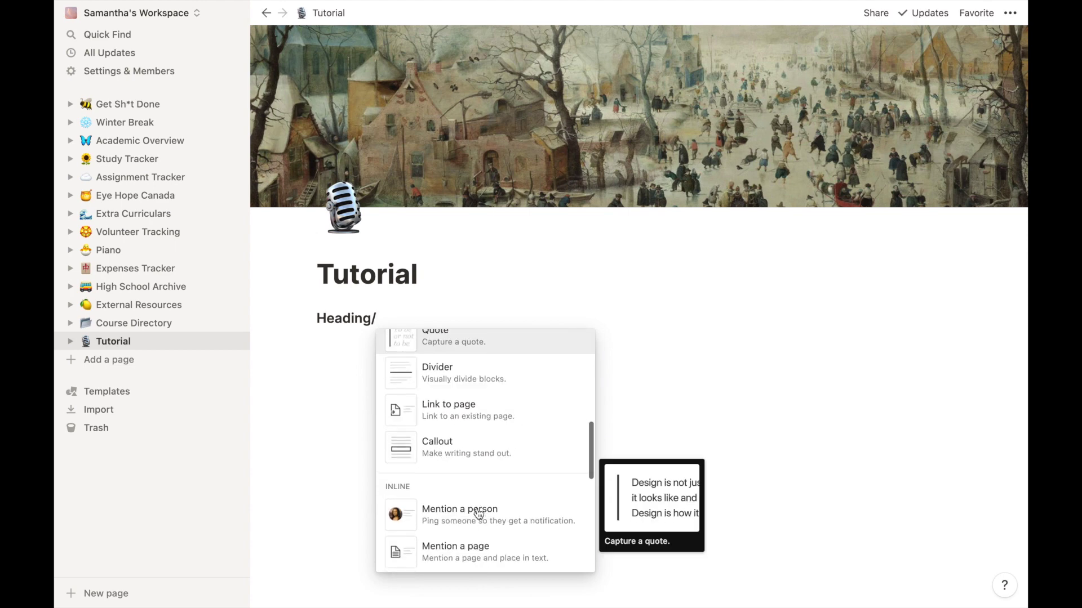
{"action": "scroll", "coordinate": [479, 513], "scroll_direction": "down", "scroll_amount": 10}
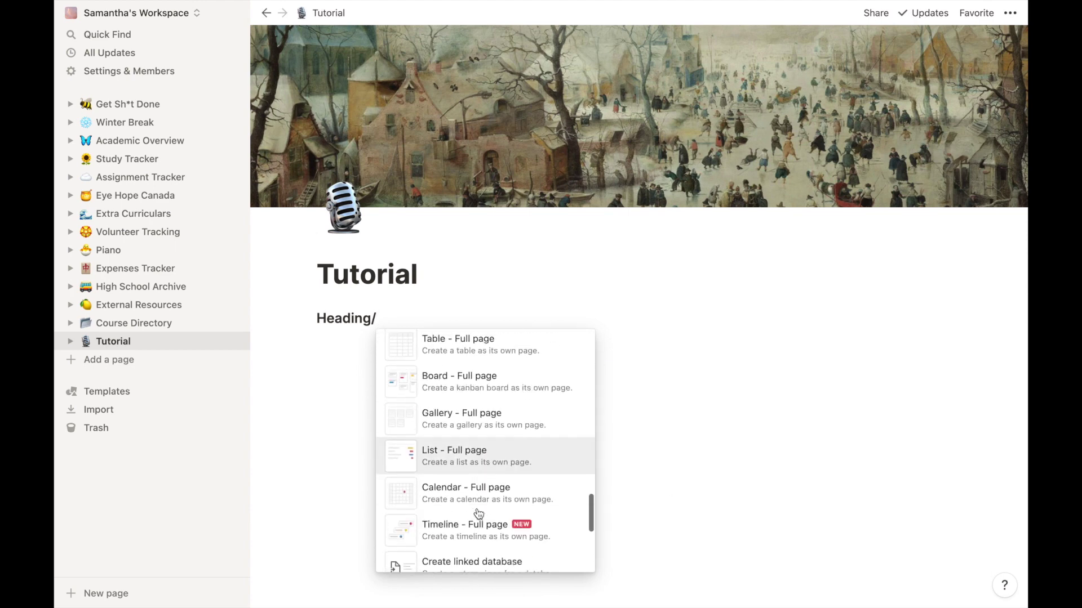
{"action": "scroll", "coordinate": [478, 513], "scroll_direction": "down", "scroll_amount": 15}
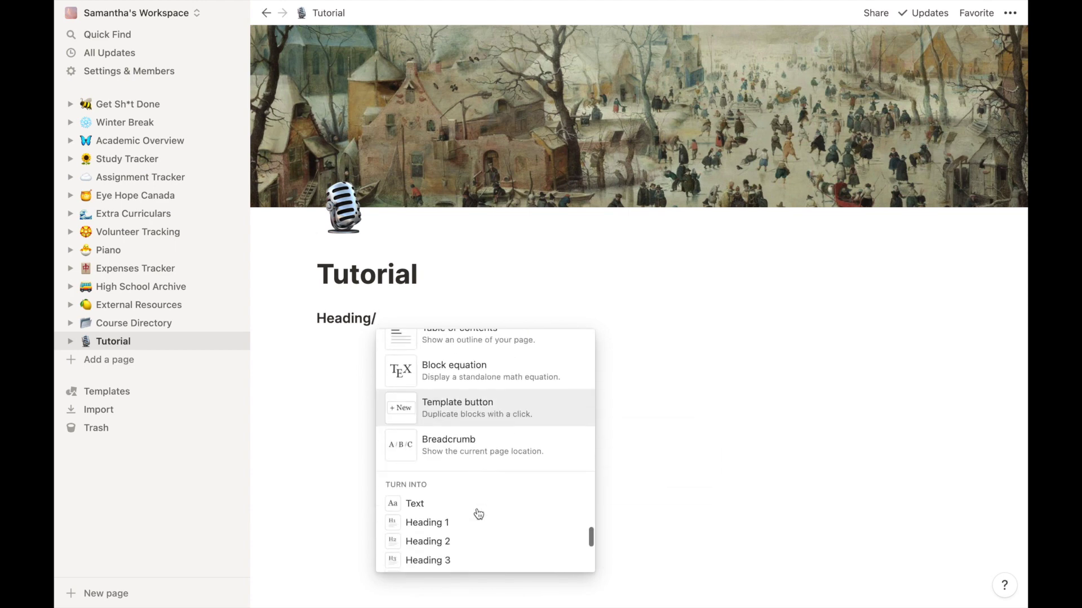
{"action": "scroll", "coordinate": [478, 514], "scroll_direction": "down", "scroll_amount": 15}
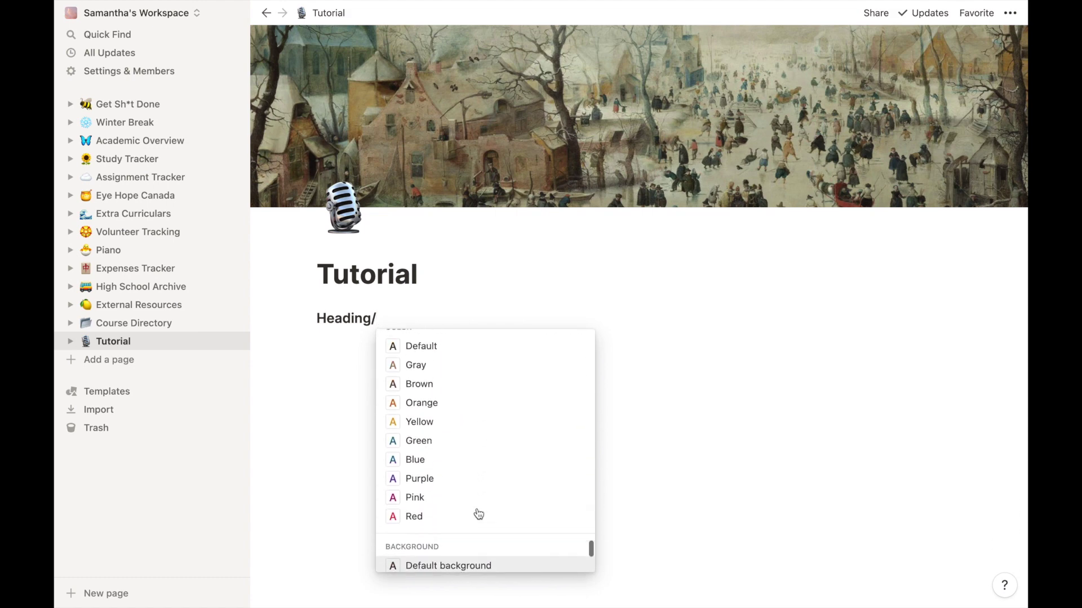
{"action": "scroll", "coordinate": [478, 514], "scroll_direction": "up", "scroll_amount": 2}
{"action": "scroll", "coordinate": [476, 513], "scroll_direction": "down", "scroll_amount": 2}
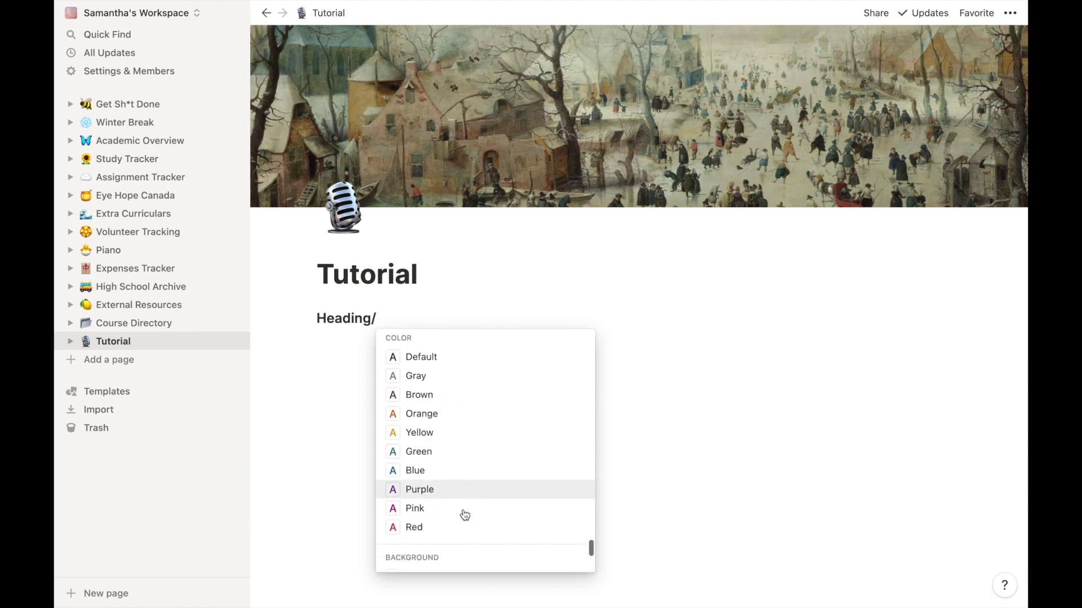
{"action": "scroll", "coordinate": [456, 440], "scroll_direction": "down", "scroll_amount": 3}
{"action": "left_click", "coordinate": [468, 430]}
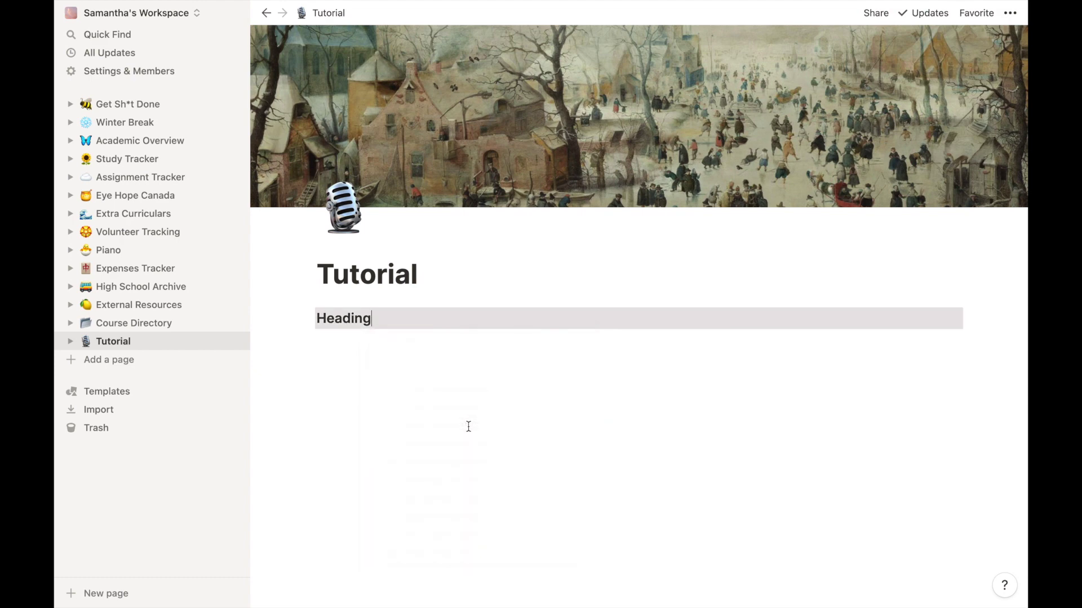
Add a bulleted item reading 'Bullet' below the heading.
{"action": "left_click", "coordinate": [356, 348]}
{"action": "type", "text": "/"}
{"action": "key", "text": "BackSpace"}
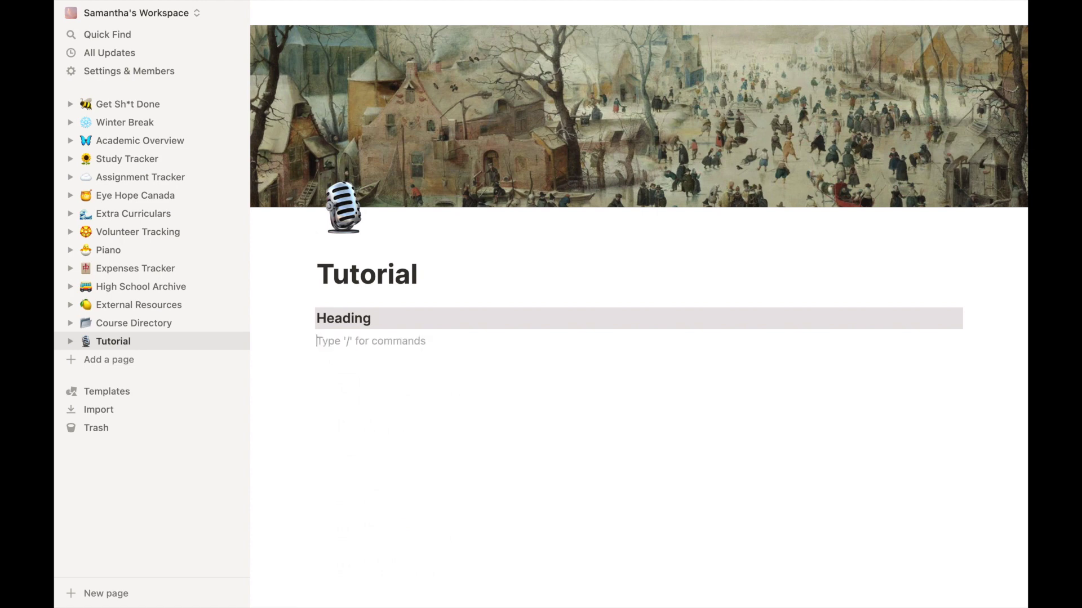
{"action": "type", "text": "- Bullet"}
{"action": "key", "text": "Return"}
{"action": "type", "text": "/"}
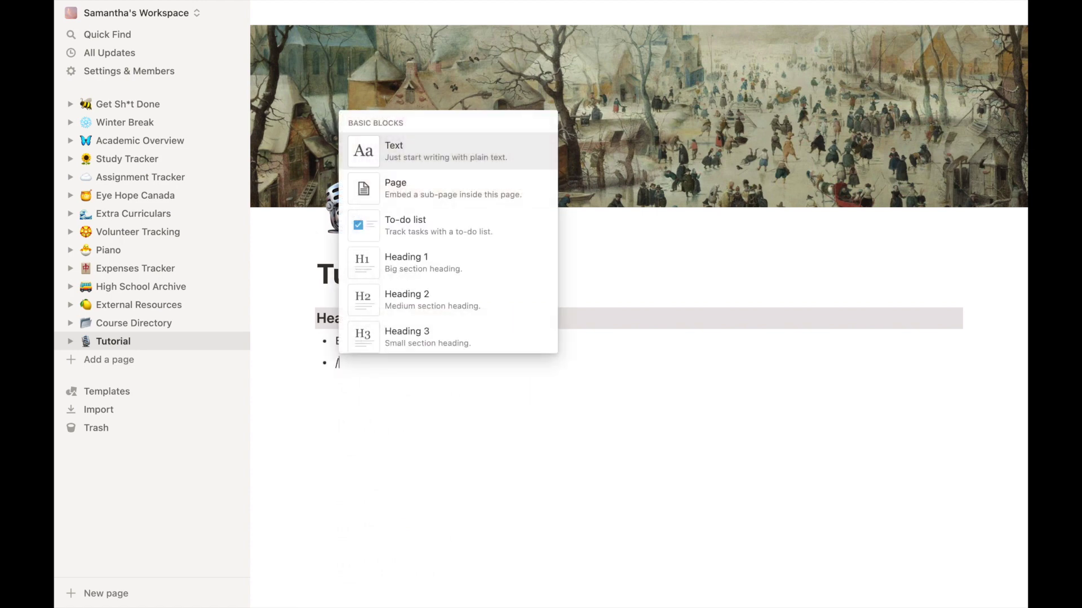
{"action": "key", "text": "BackSpace"}
Add a text line 'hdfsioh' and a to-do item 'Gahagdkshk'.
{"action": "left_click", "coordinate": [366, 385]}
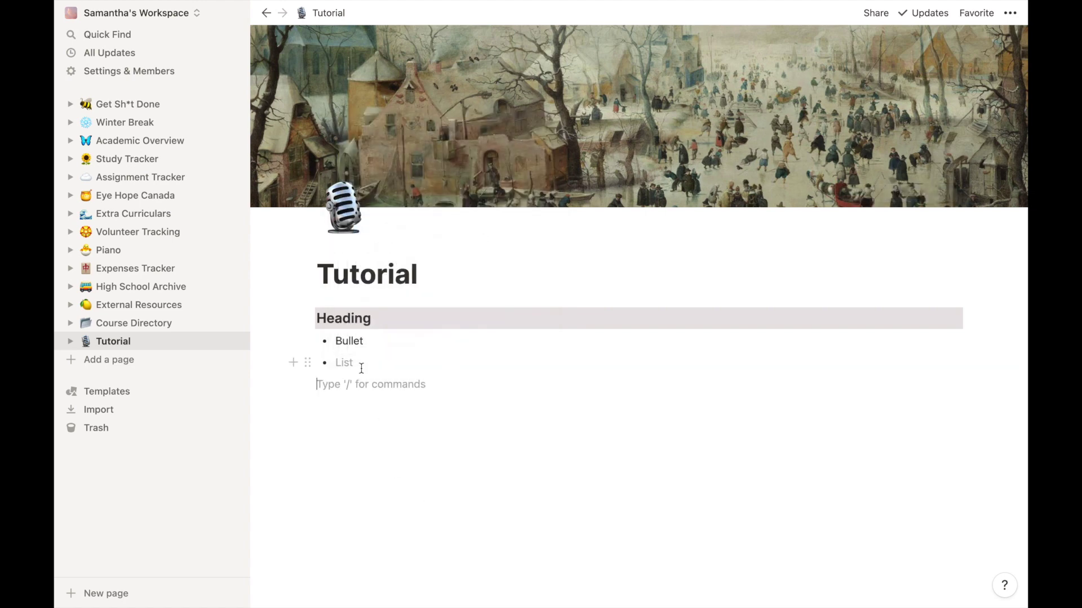
{"action": "type", "text": "hdfsioh"}
{"action": "key", "text": "Return"}
{"action": "type", "text": "/to"}
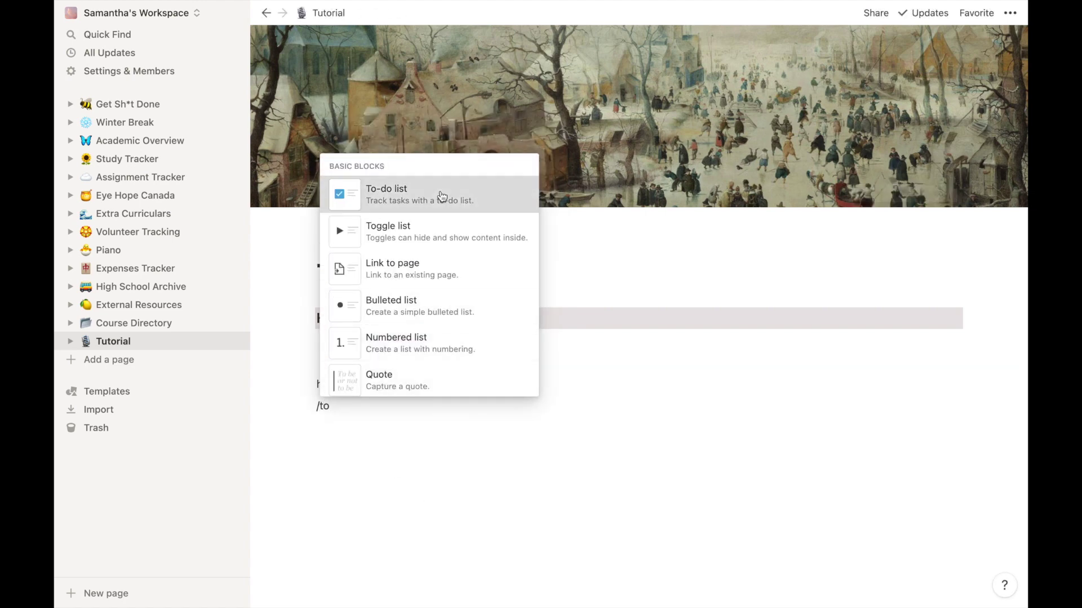
{"action": "left_click", "coordinate": [441, 199]}
{"action": "type", "text": "G"}
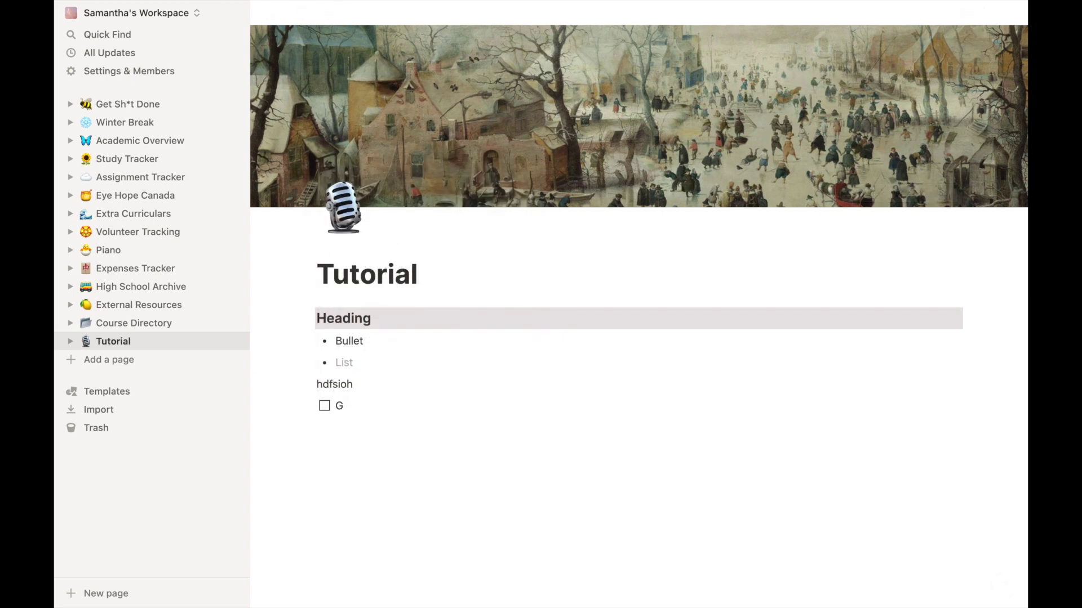
{"action": "type", "text": "ahagdkshk"}
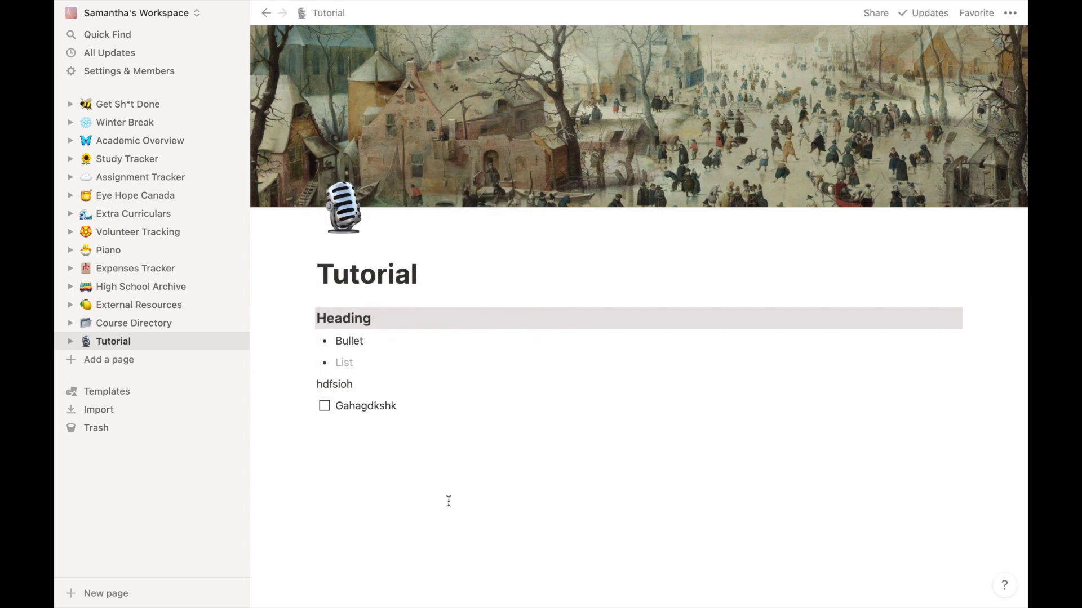
Remove the leftover empty bullet and start a fresh line below Bullet.
{"action": "left_click", "coordinate": [347, 363]}
{"action": "key", "text": "BackSpace"}
{"action": "key", "text": "BackSpace"}
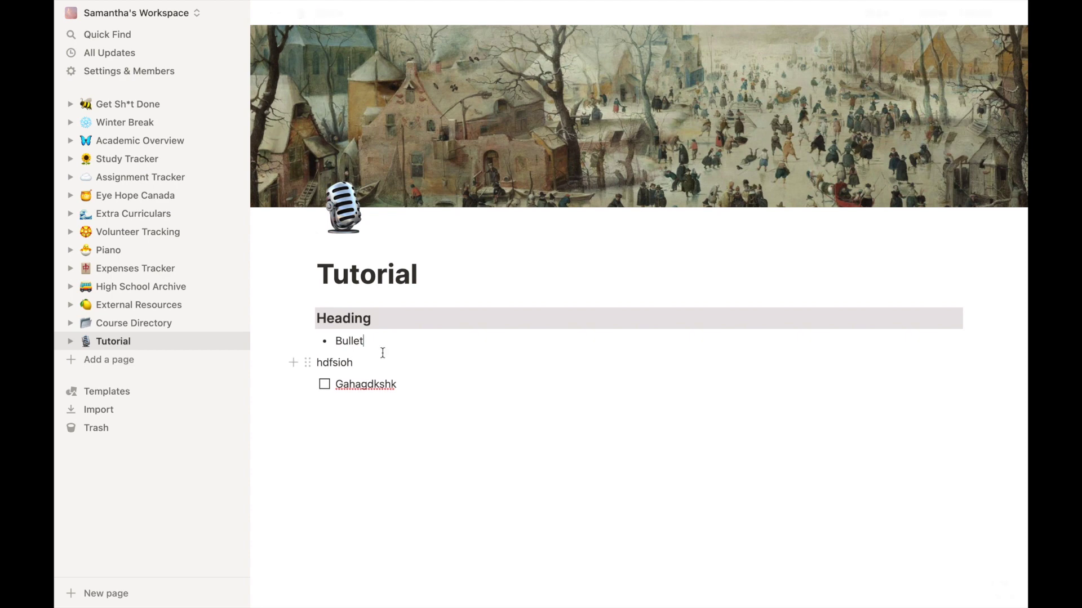
{"action": "key", "text": "Escape"}
{"action": "key", "text": "Return"}
{"action": "key", "text": "Return"}
{"action": "key", "text": "BackSpace"}
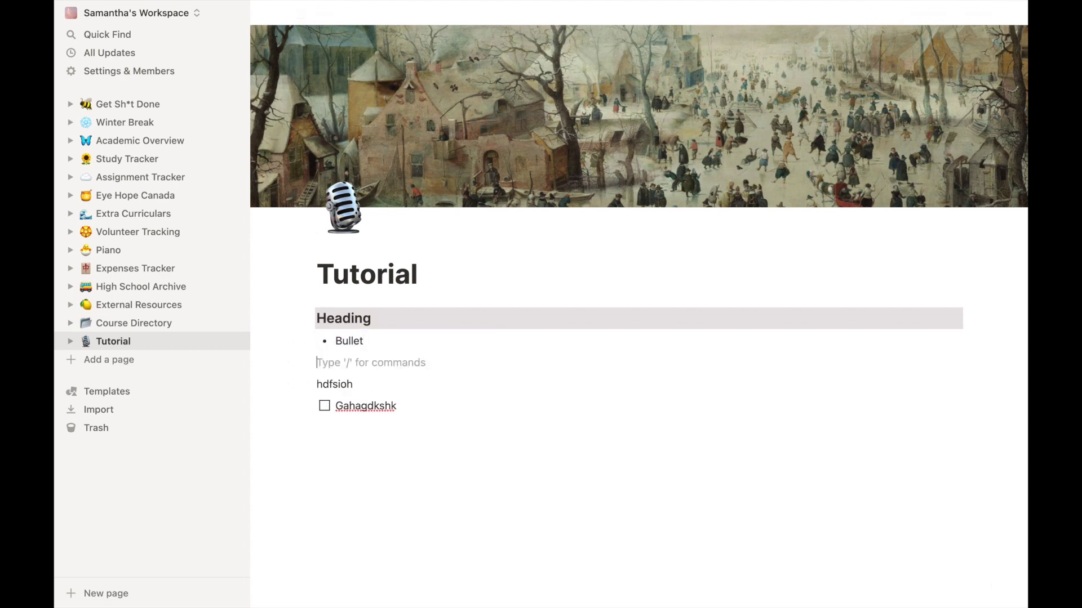
Insert a toggle list and move the Bullet item and text line inside it.
{"action": "type", "text": "/to"}
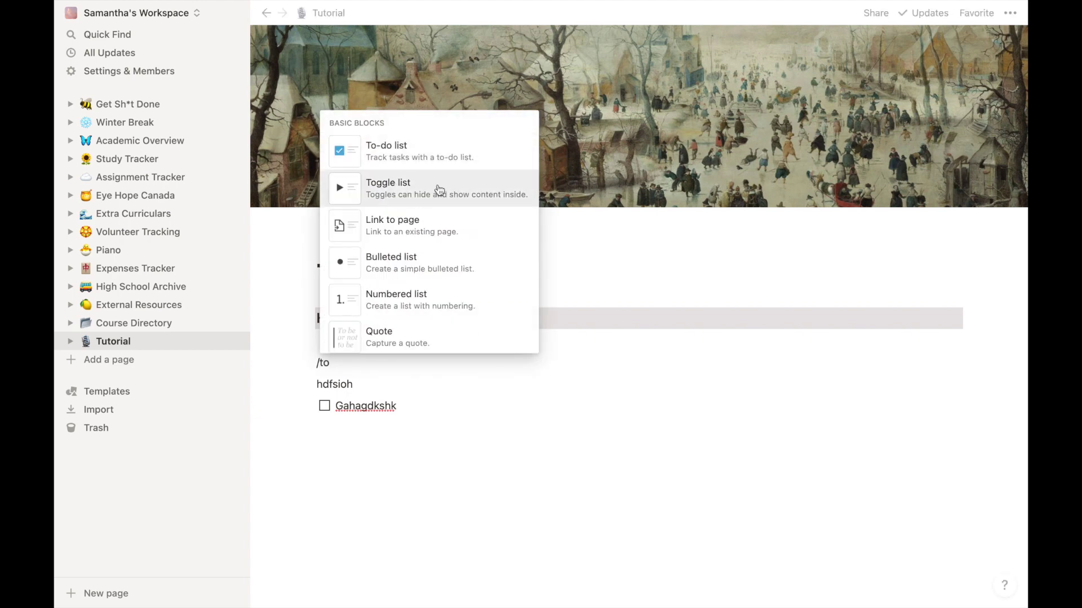
{"action": "left_click", "coordinate": [440, 187]}
{"action": "left_click_drag", "start_coordinate": [307, 362], "coordinate": [364, 345]}
{"action": "left_click", "coordinate": [346, 358]}
{"action": "left_click", "coordinate": [383, 422]}
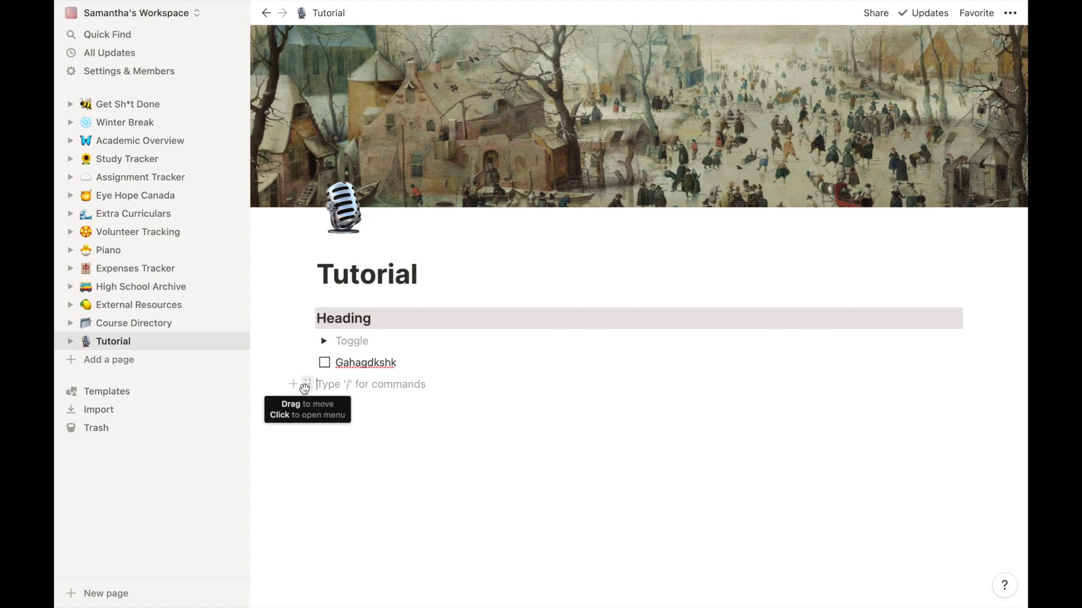
Place an empty block in a new column beside the heading with a brown background.
{"action": "left_click_drag", "start_coordinate": [307, 384], "coordinate": [994, 323]}
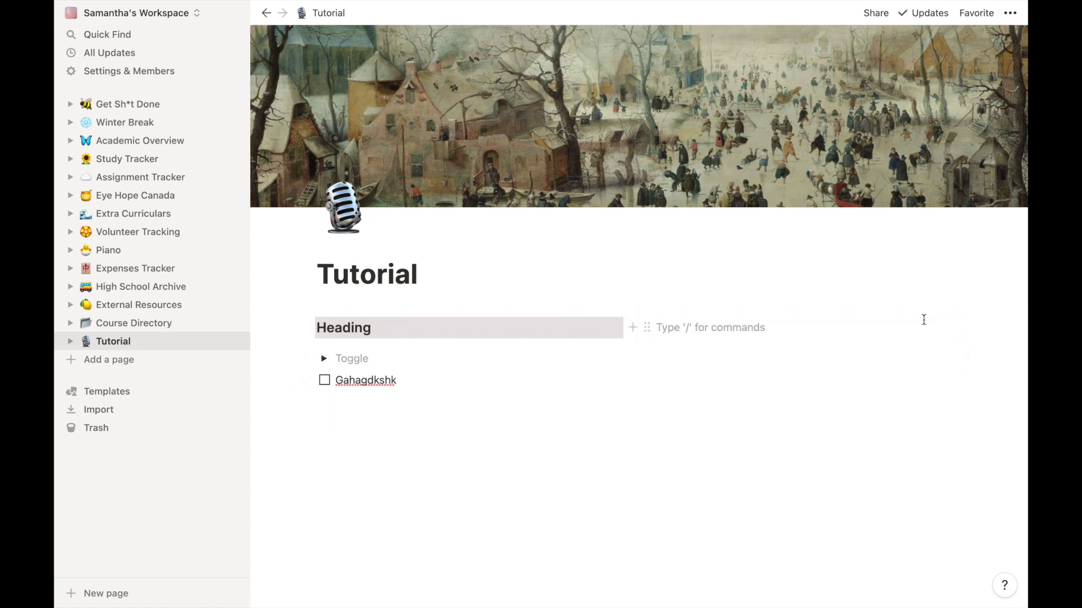
{"action": "type", "text": "/brow"}
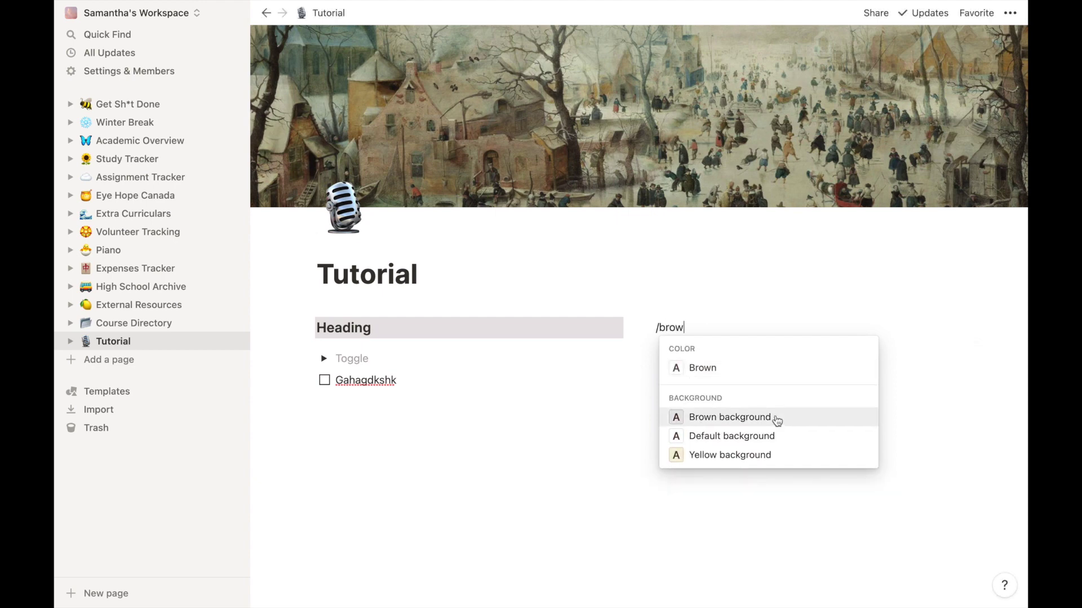
{"action": "left_click", "coordinate": [775, 417]}
Create a third column on the right with a green-background empty block.
{"action": "left_click", "coordinate": [440, 428]}
{"action": "left_click_drag", "start_coordinate": [839, 384], "coordinate": [995, 325]}
{"action": "left_click", "coordinate": [775, 319]}
{"action": "type", "text": "/green"}
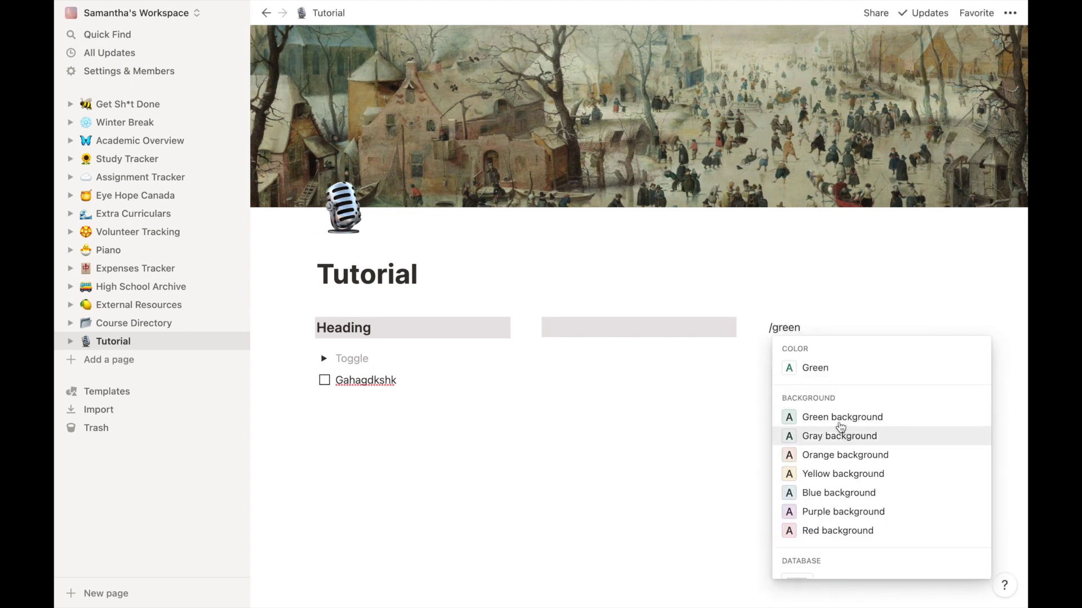
{"action": "left_click", "coordinate": [841, 419]}
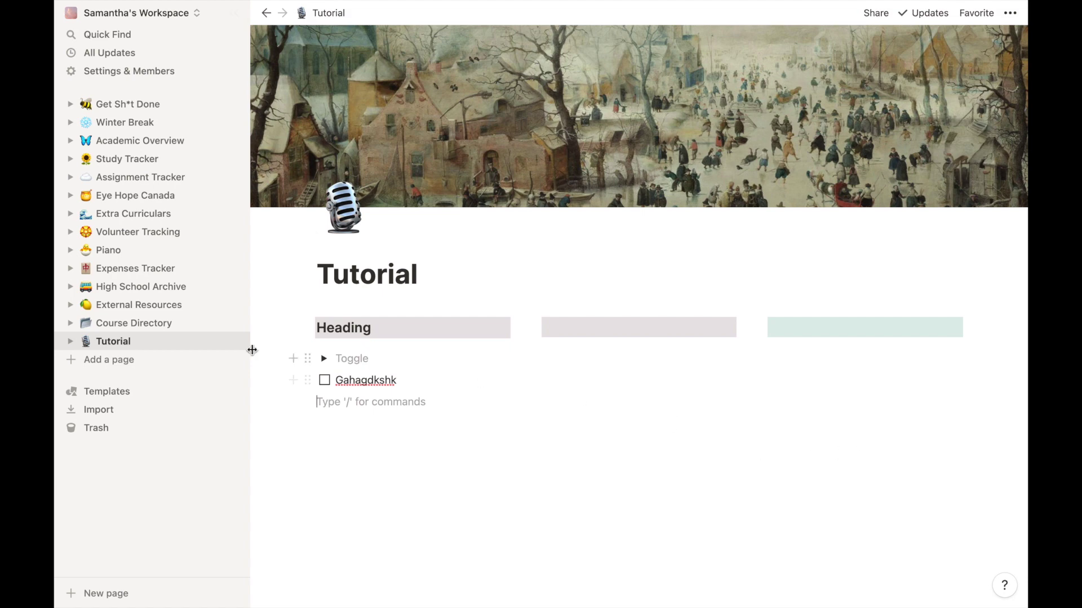
Delete the Tutorial page from the sidebar, returning to the Get Sh*t Done dashboard.
{"action": "left_click", "coordinate": [218, 343]}
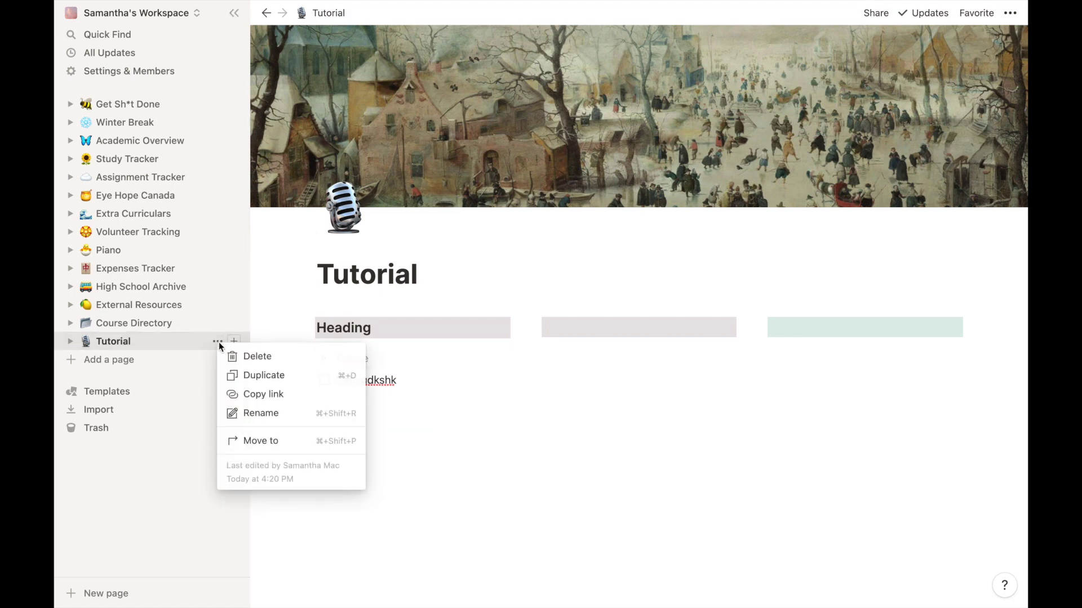
{"action": "left_click", "coordinate": [241, 360]}
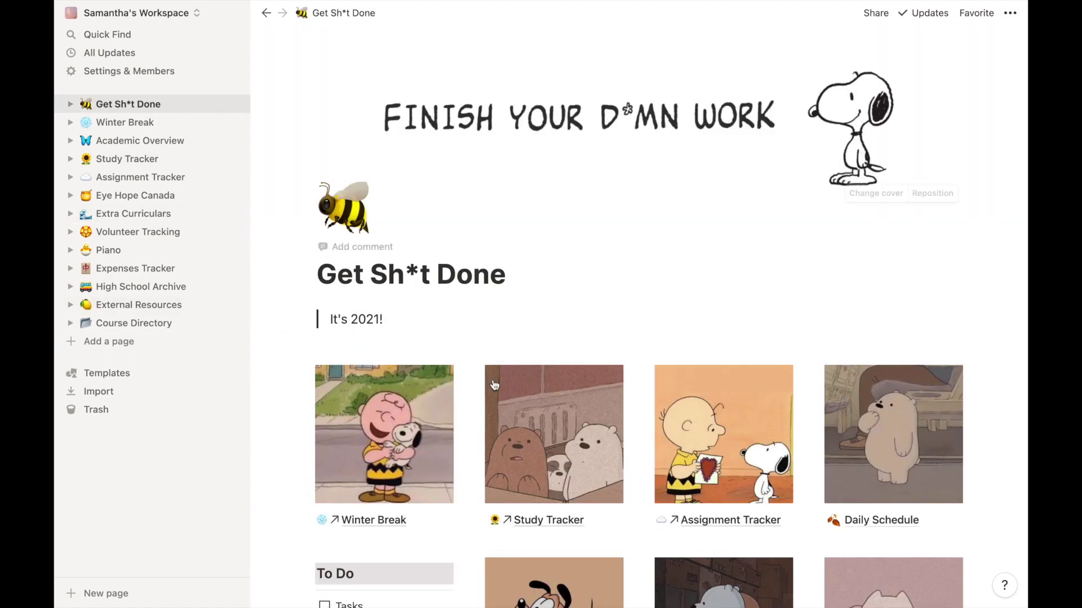
{"action": "scroll", "coordinate": [493, 380], "scroll_direction": "down", "scroll_amount": 5}
{"action": "scroll", "coordinate": [493, 380], "scroll_direction": "down", "scroll_amount": 5}
{"action": "scroll", "coordinate": [382, 212], "scroll_direction": "up", "scroll_amount": 10}
{"action": "scroll", "coordinate": [382, 212], "scroll_direction": "up", "scroll_amount": 1}
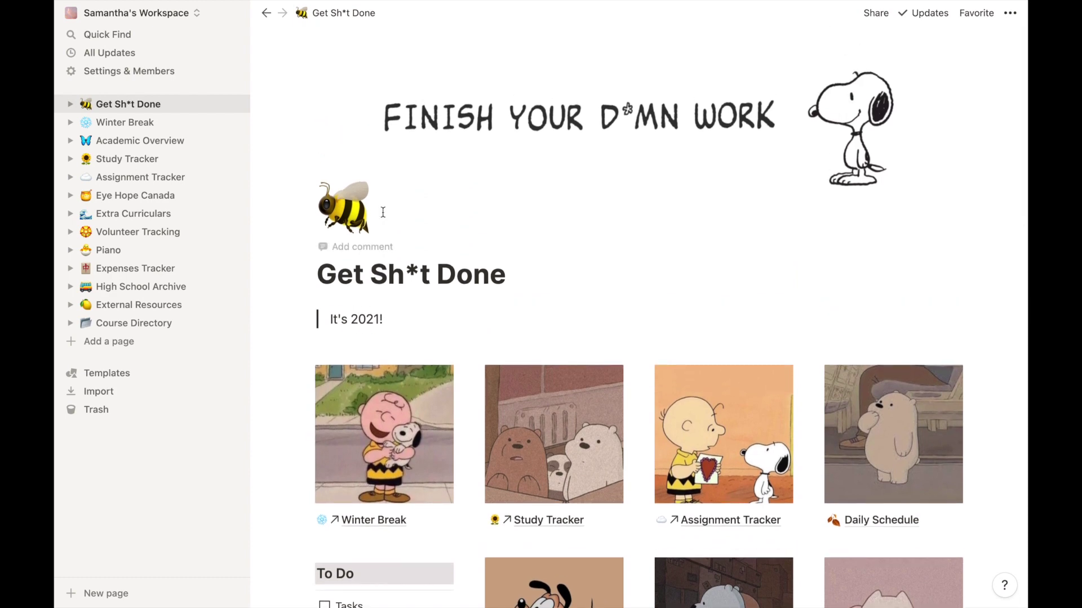